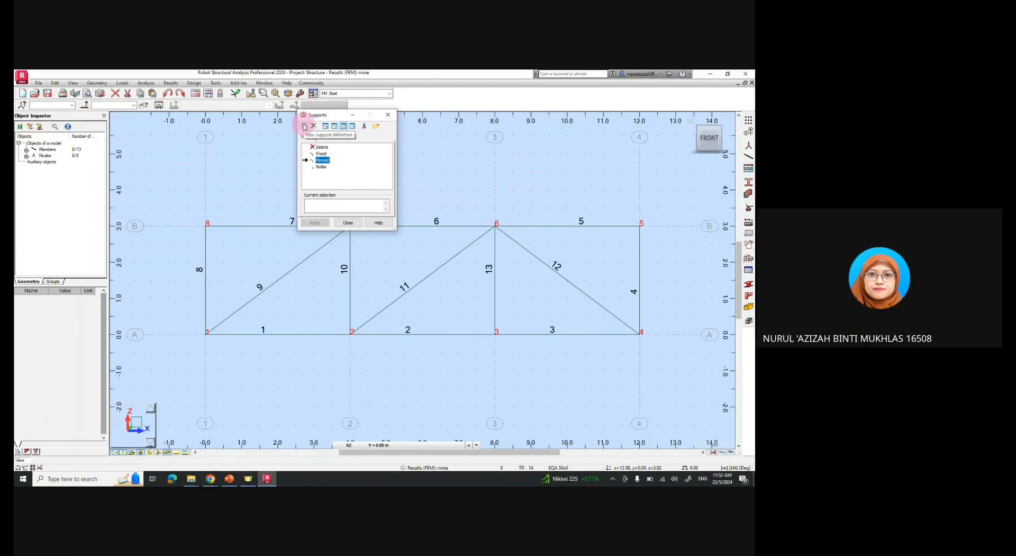
left_click(321, 160)
left_click(312, 137)
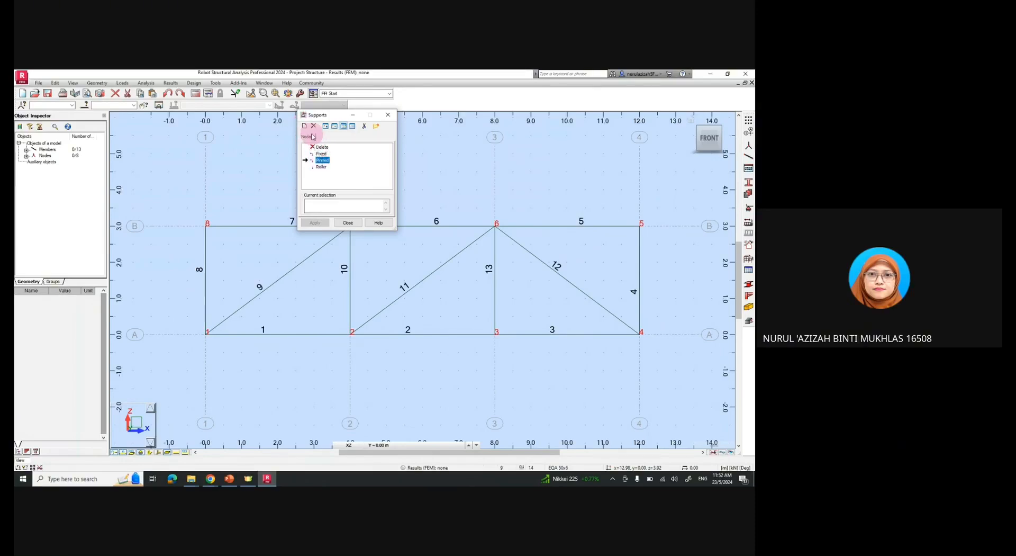
left_click(305, 128)
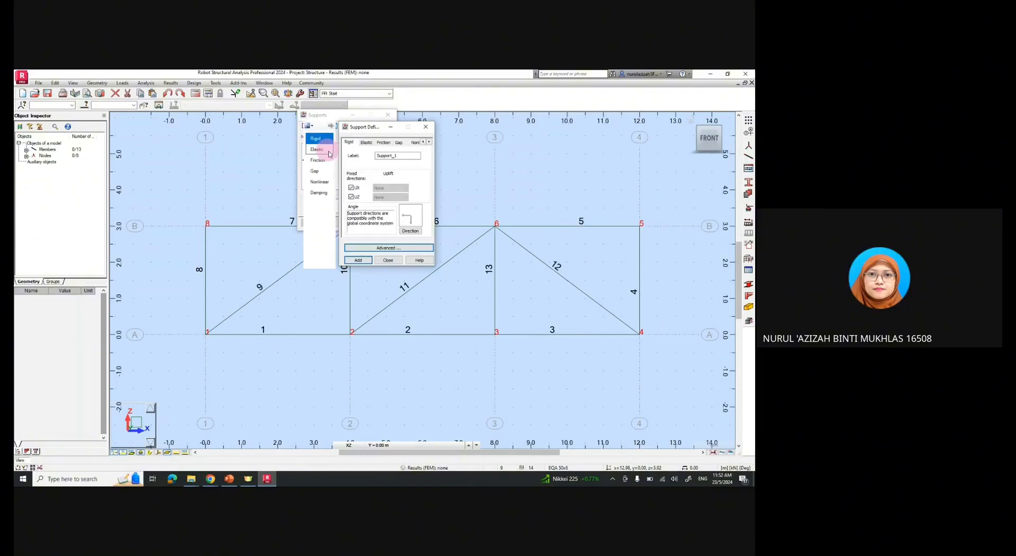
left_click(426, 127)
Step: Define the rigid Pinned support with both the UX and UZ directions fixed
left_click(304, 136)
left_click(321, 160)
double_click(321, 161)
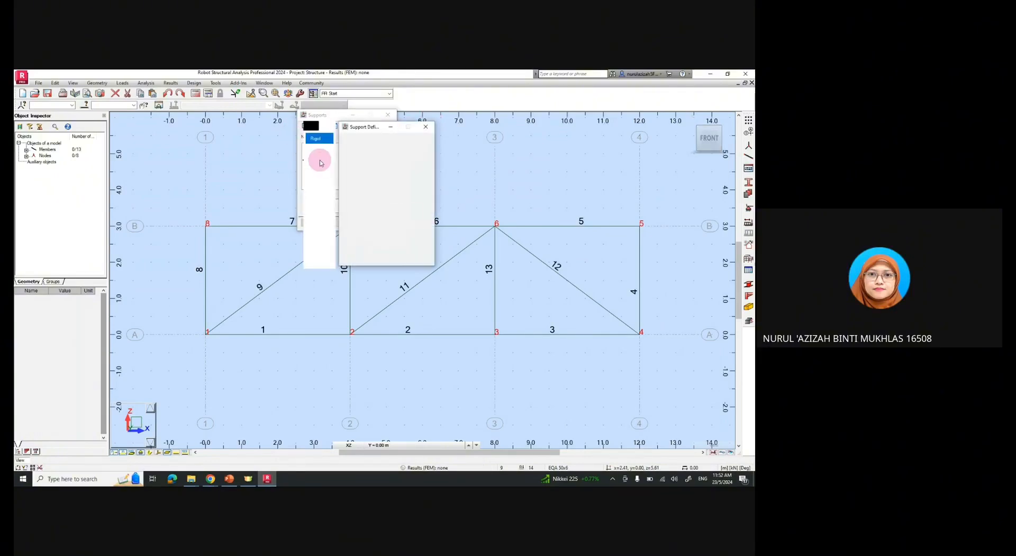
left_click(383, 145)
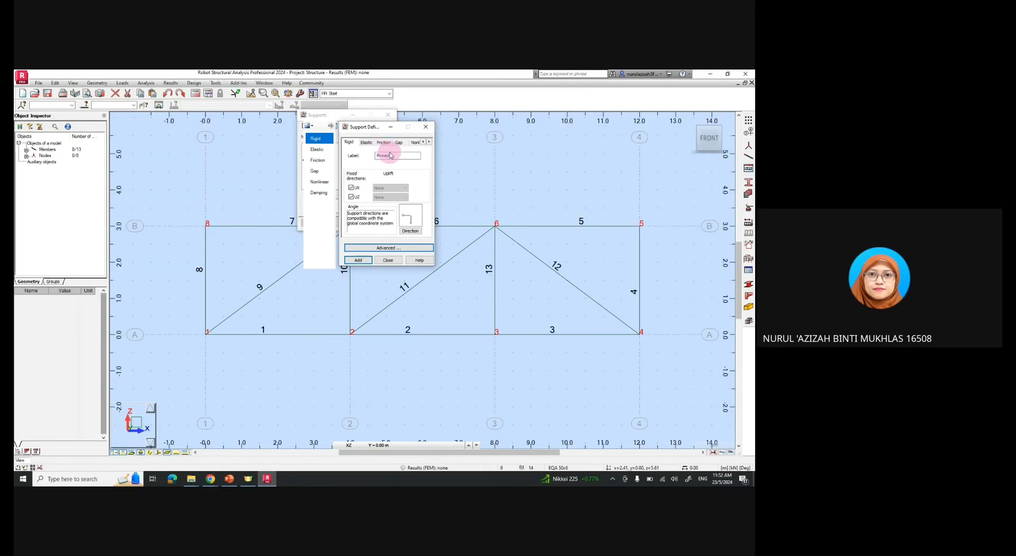
left_click_drag(394, 155, 375, 155)
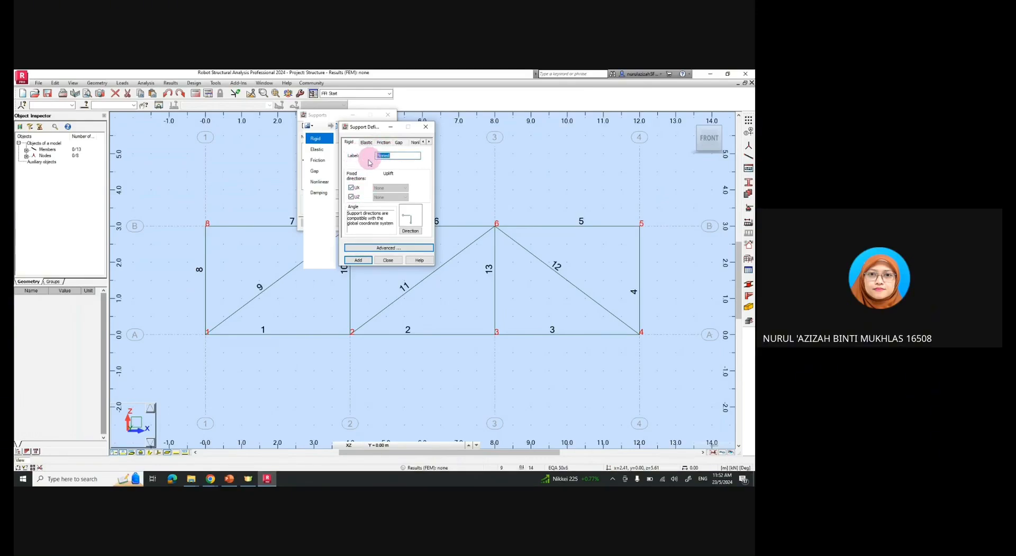
left_click(351, 188)
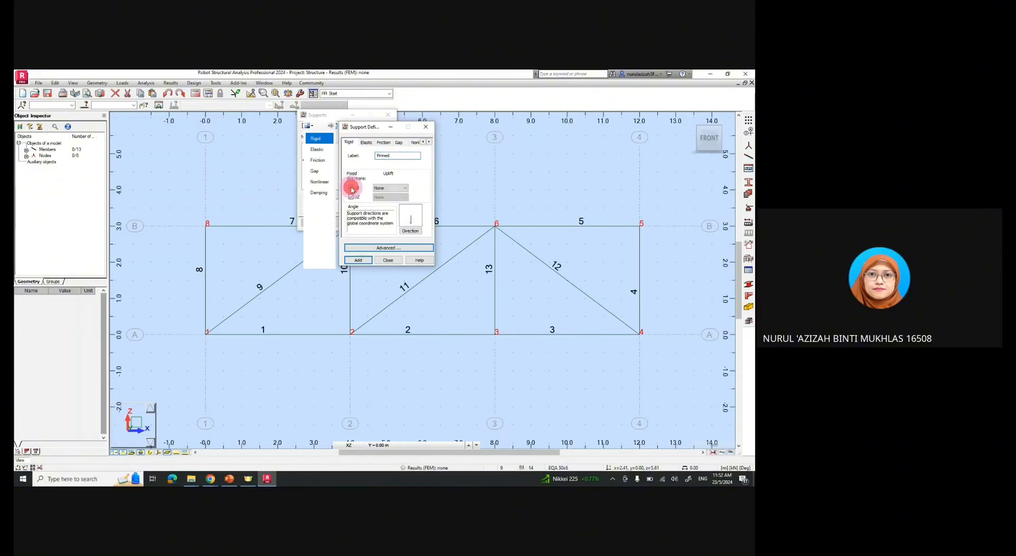
left_click(352, 197)
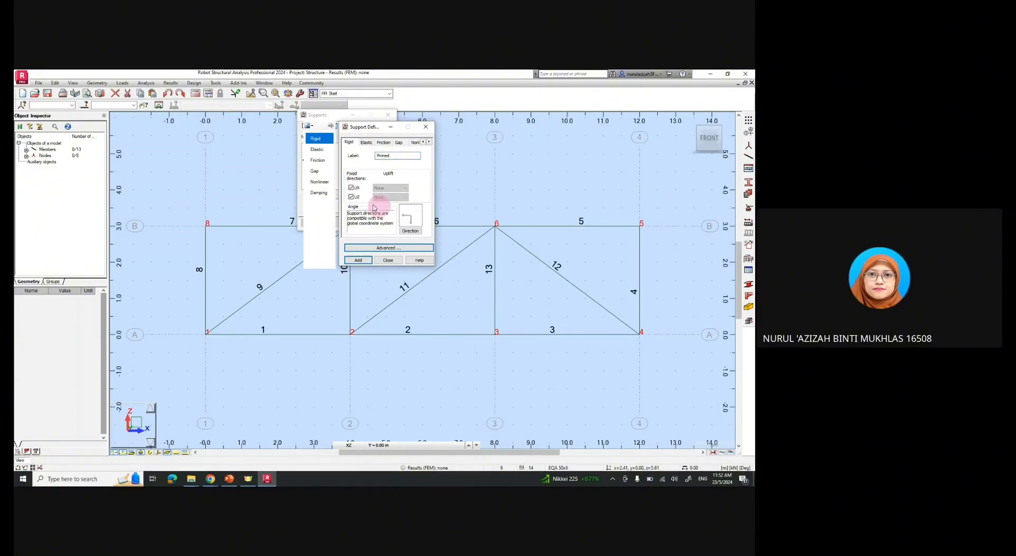
left_click(352, 189)
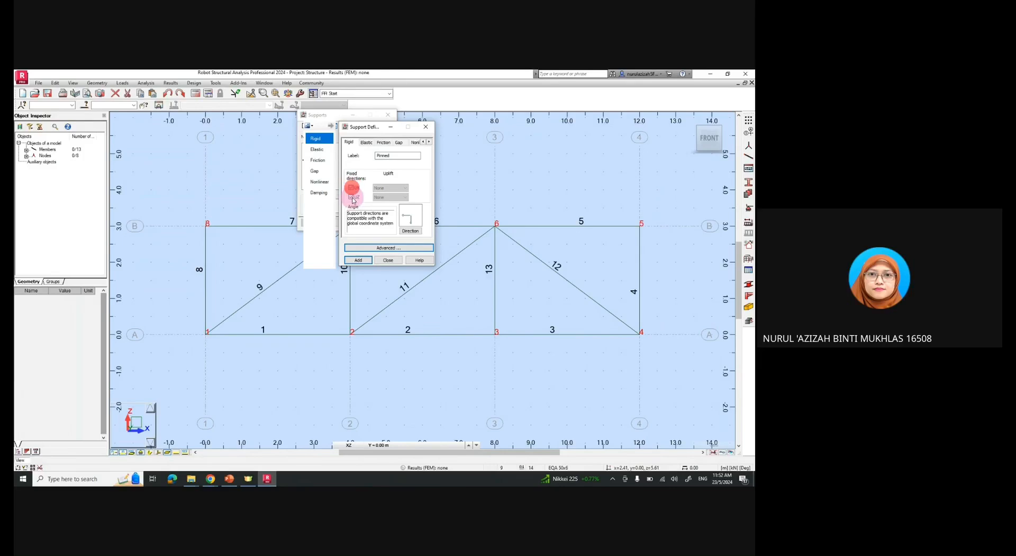
left_click(361, 259)
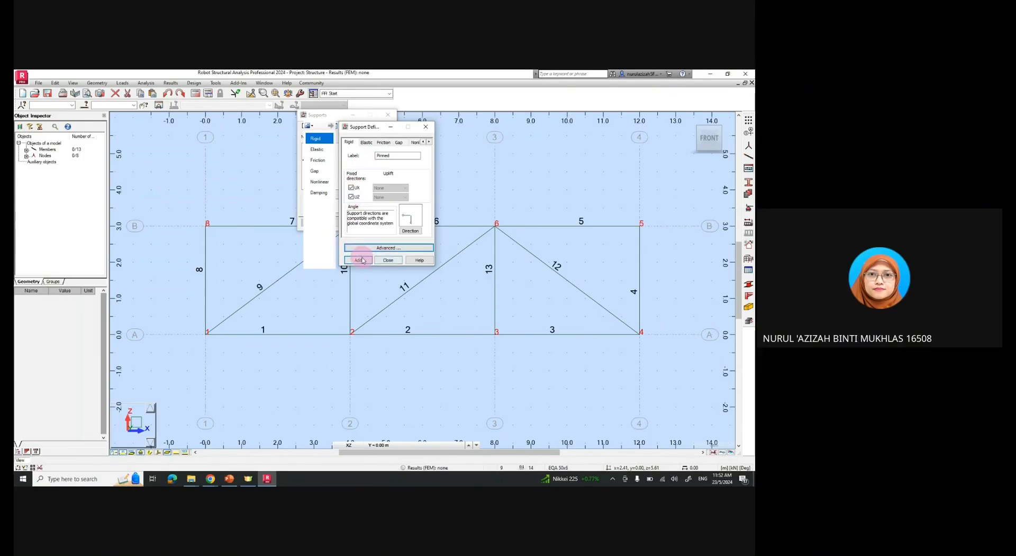
left_click(418, 213)
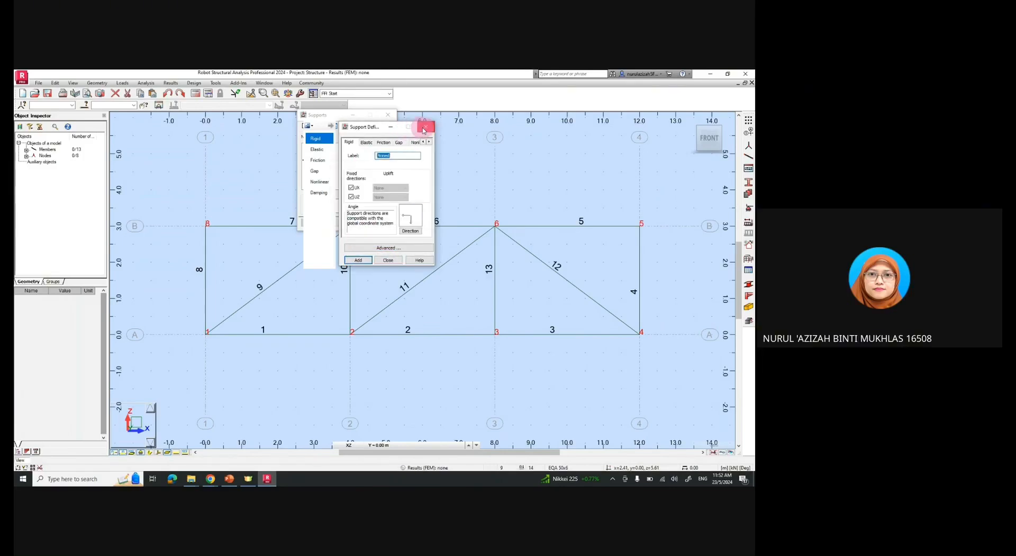
left_click(424, 128)
Step: Define the rigid Roller support with UX free and UZ fixed, and make it the active support type
left_click(323, 159)
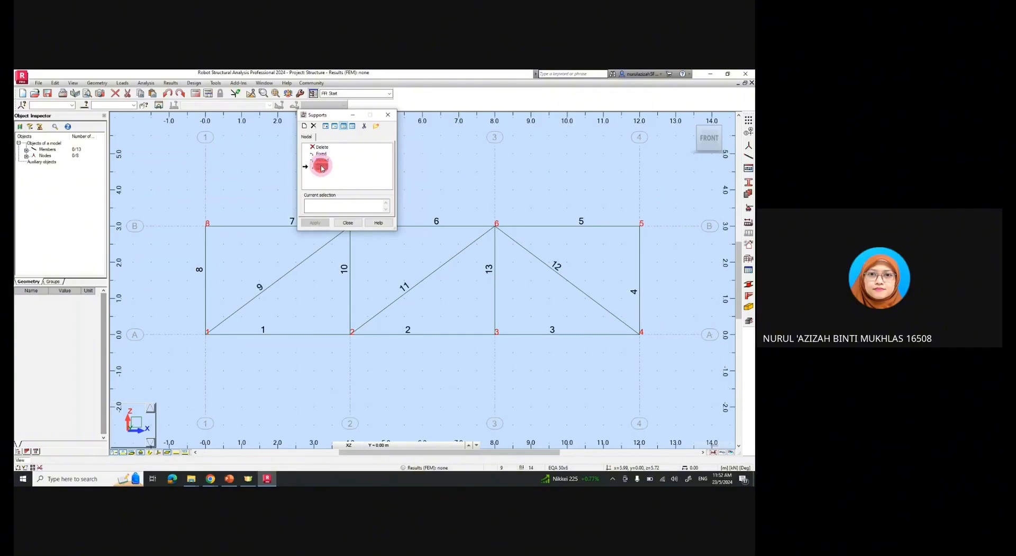
double_click(321, 169)
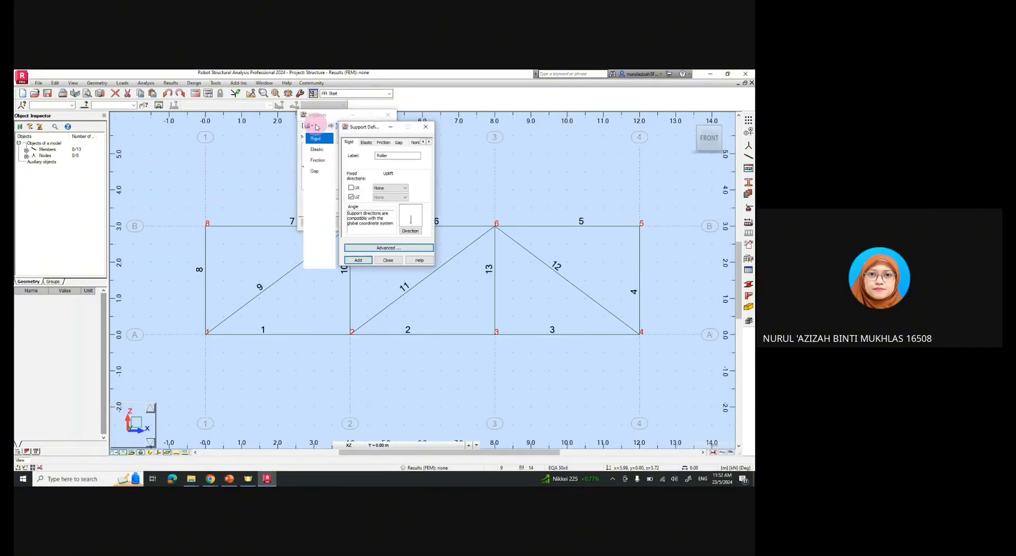
left_click(428, 126)
left_click(304, 126)
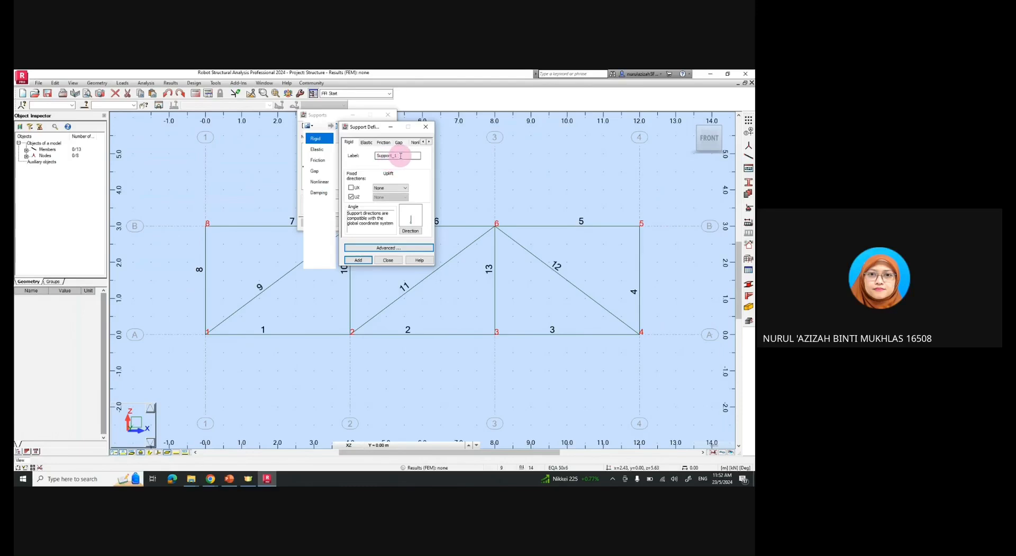
left_click_drag(400, 155, 371, 157)
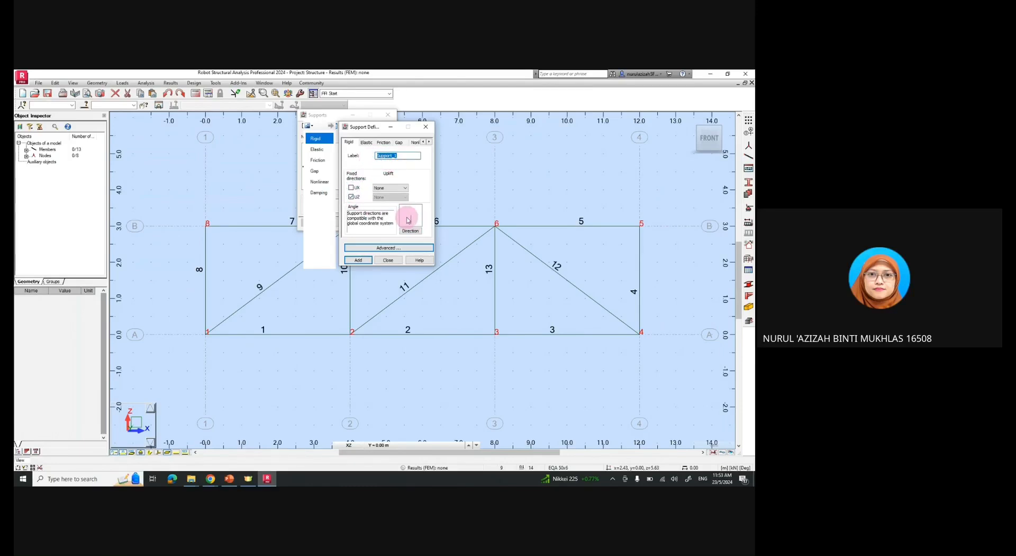
left_click(358, 261)
left_click(425, 127)
left_click(311, 170)
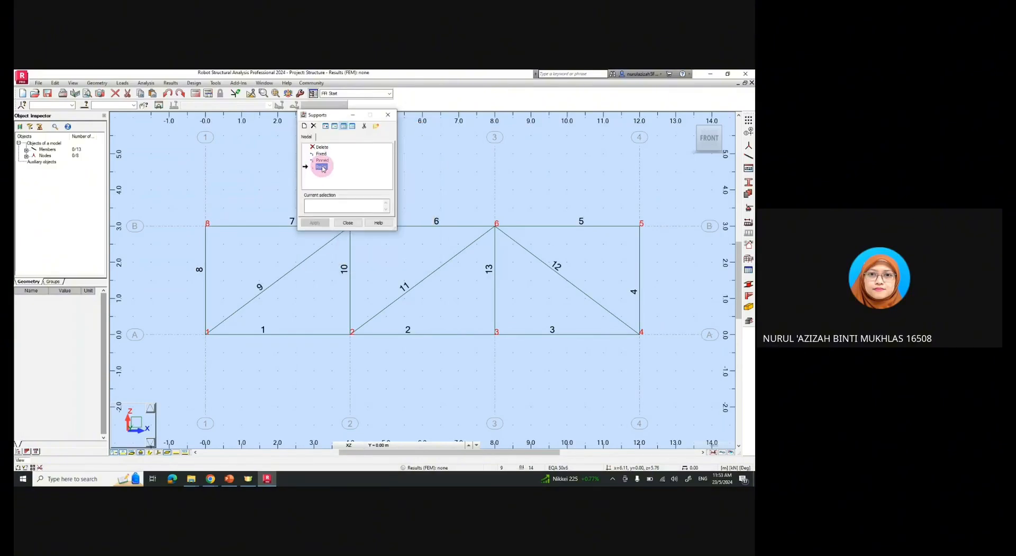
left_click(321, 167)
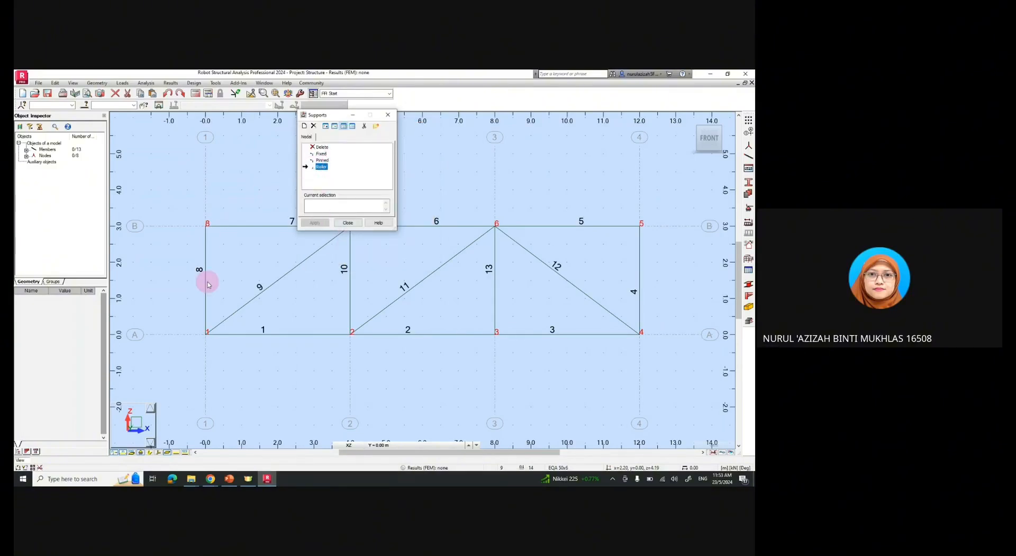
Step: Switch to PowerPoint, check the support positions in the Tutorial 1 truss figure, and return to Robot Structural Analysis
left_click(229, 480)
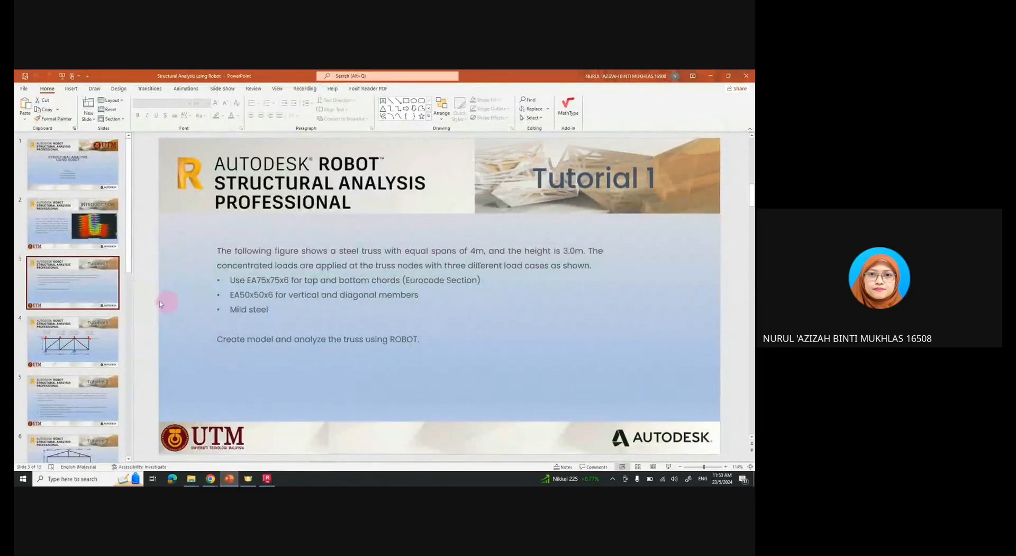
left_click(96, 342)
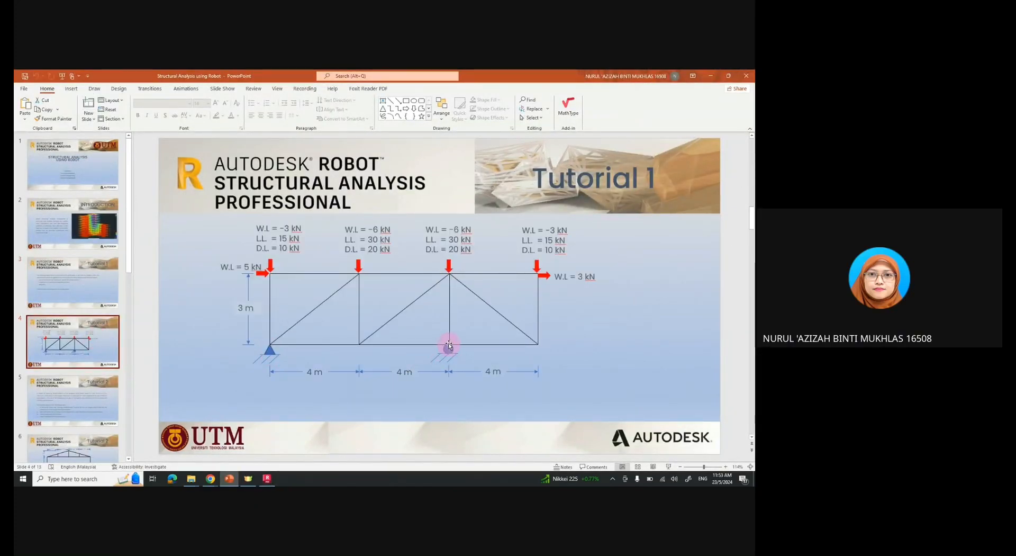
left_click(231, 479)
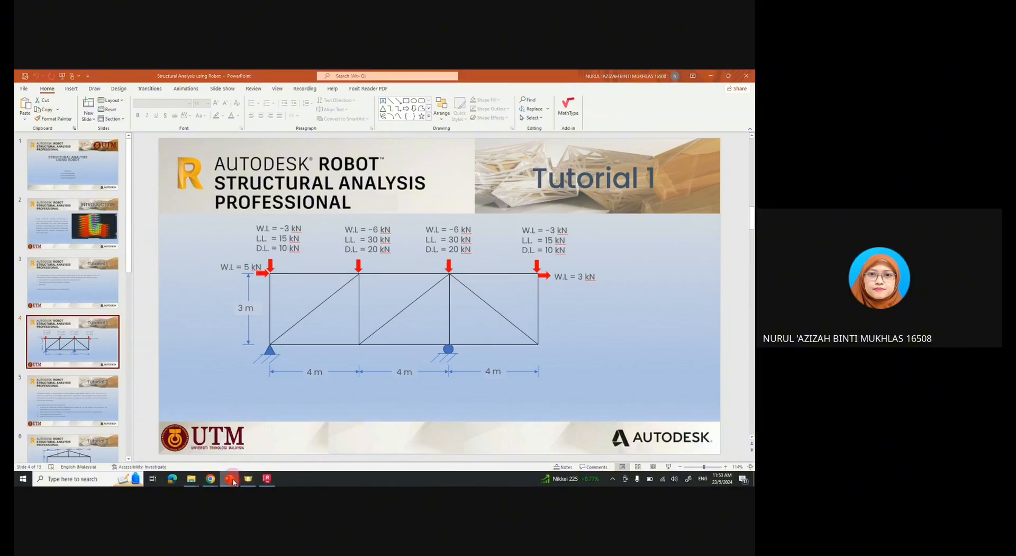
Step: Assign the Pinned support to node 1 at the left end of the truss's bottom chord
left_click(322, 160)
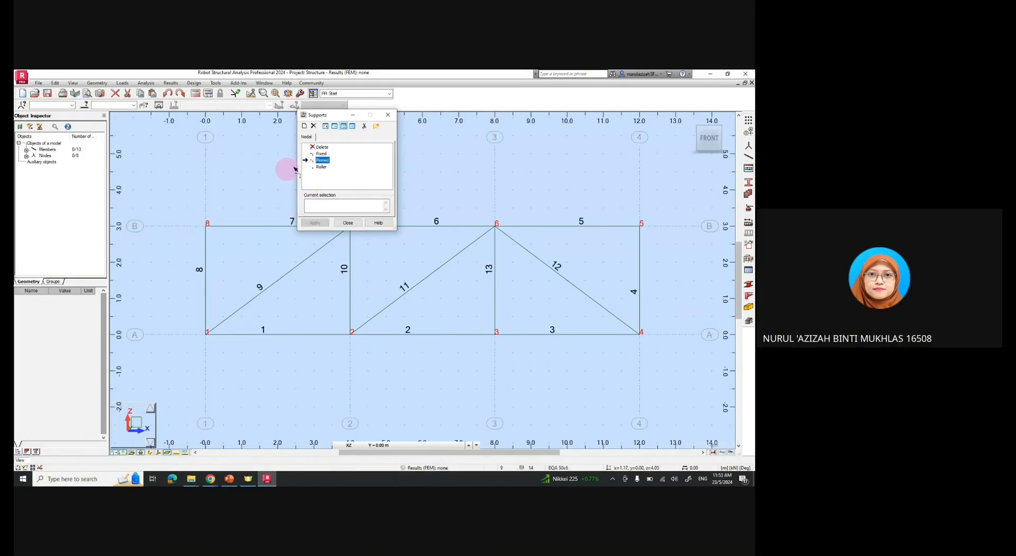
left_click(205, 334)
left_click(206, 336)
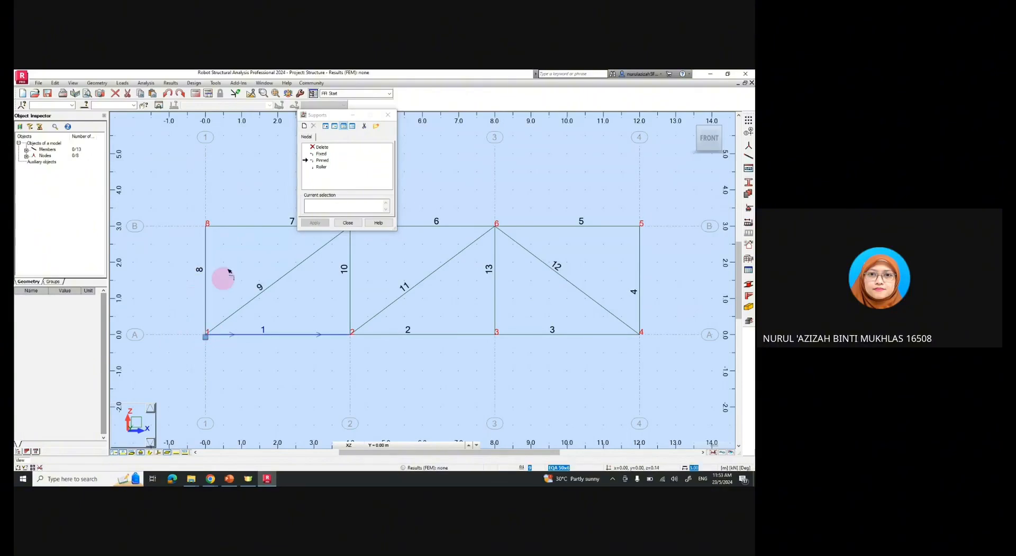
Step: Assign the Roller support to bottom chord nodes 3 and 4, and display the support symbols in the model view
left_click(322, 167)
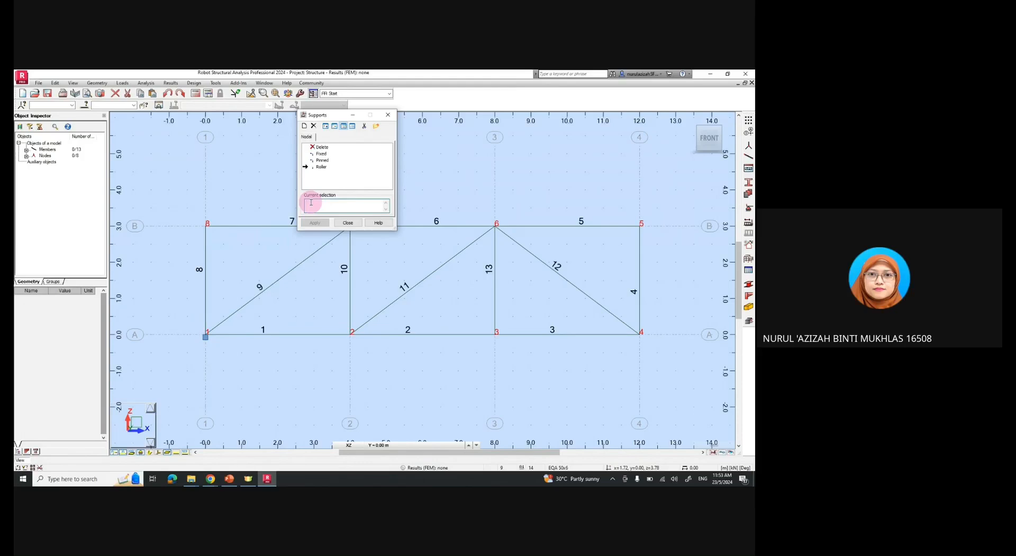
left_click(497, 334)
left_click(324, 228)
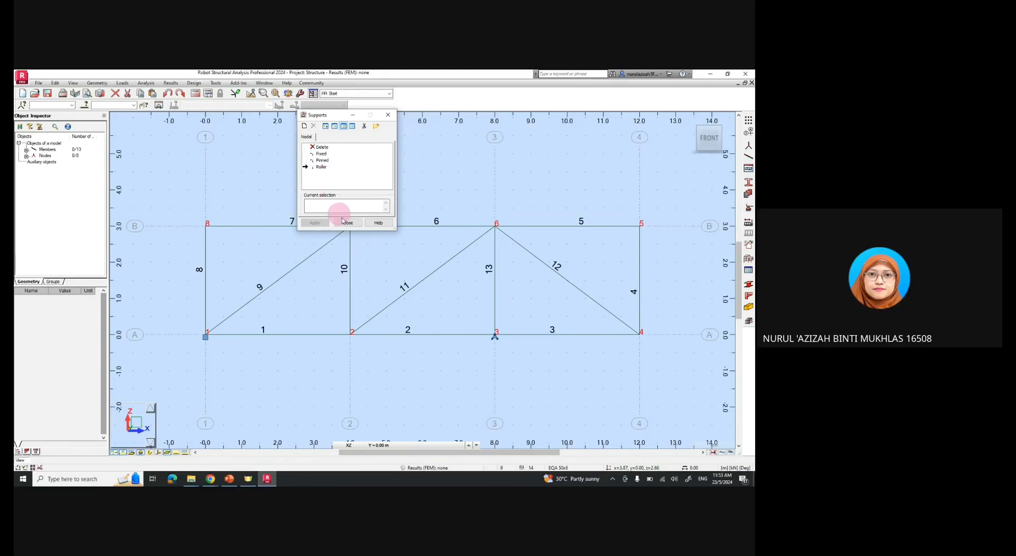
left_click(641, 335)
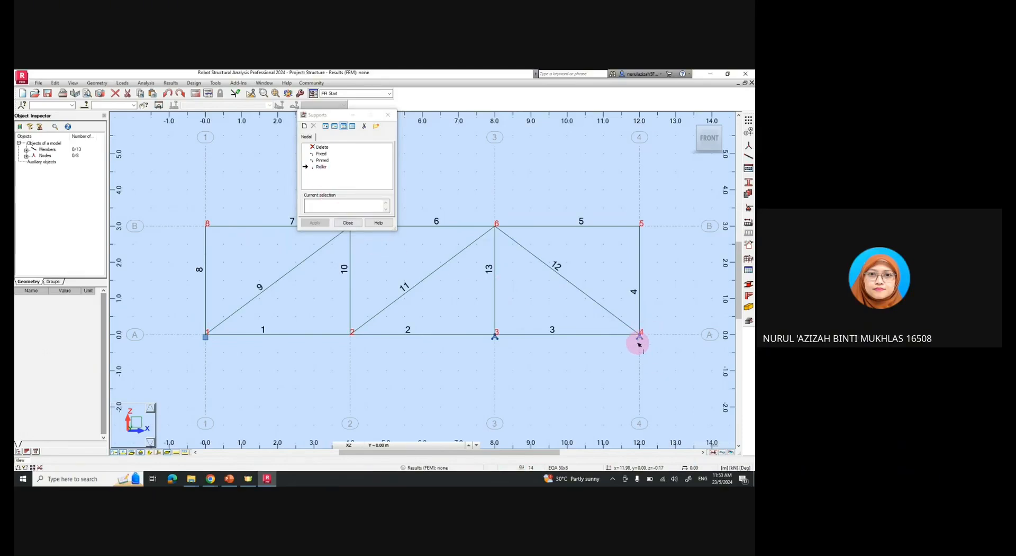
left_click(348, 223)
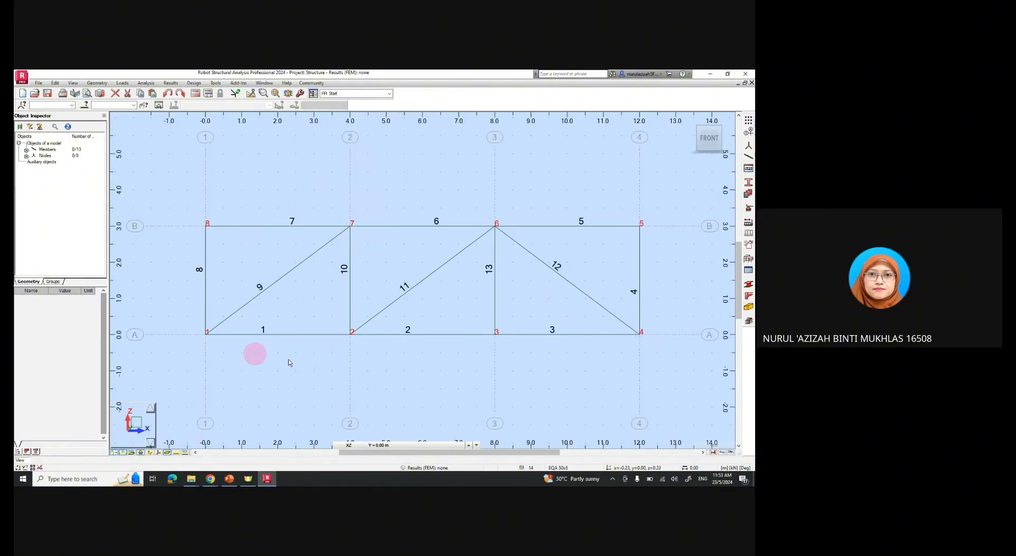
left_click(141, 452)
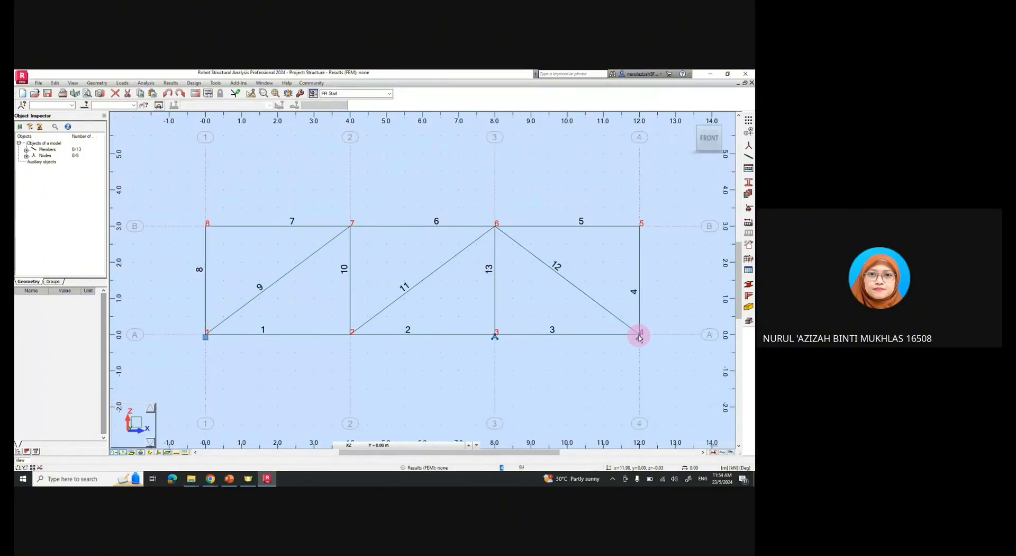
Step: Open the full data table for Supports
left_click(77, 83)
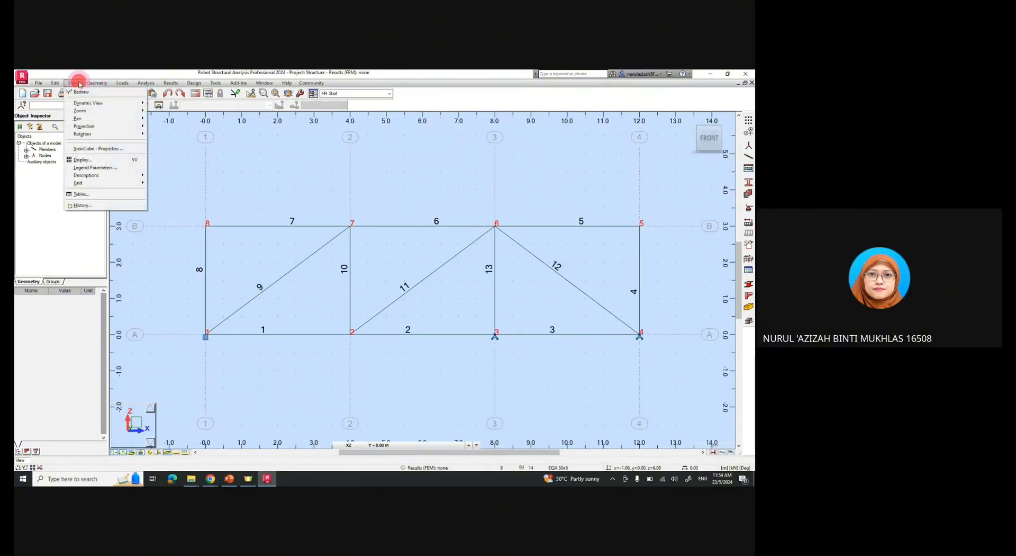
left_click(77, 83)
left_click(74, 83)
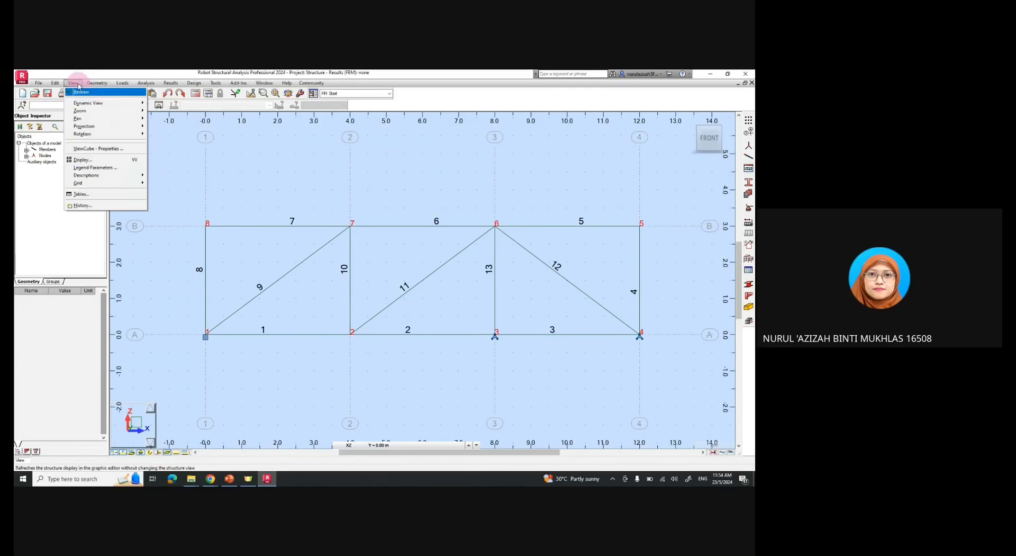
left_click(80, 194)
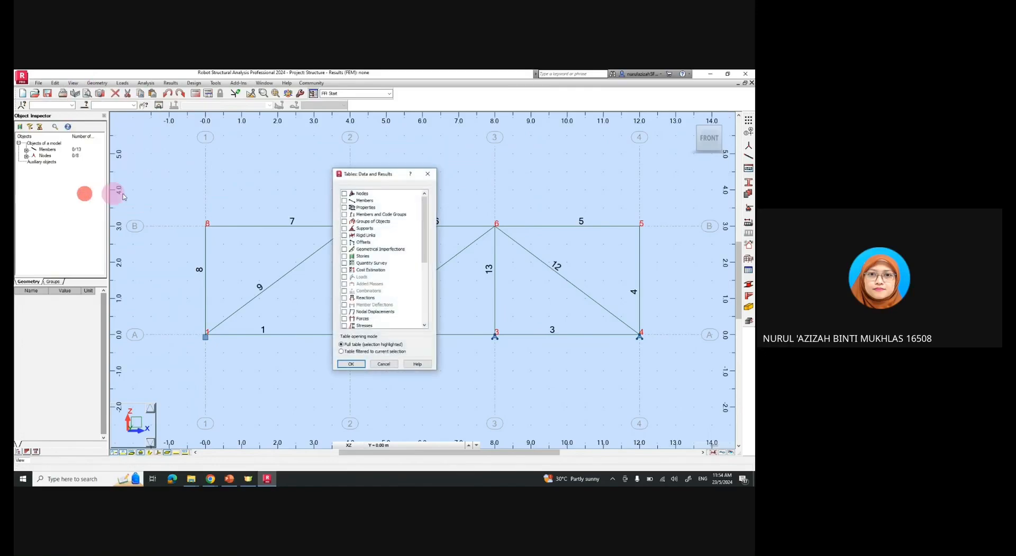
left_click(344, 228)
left_click(360, 364)
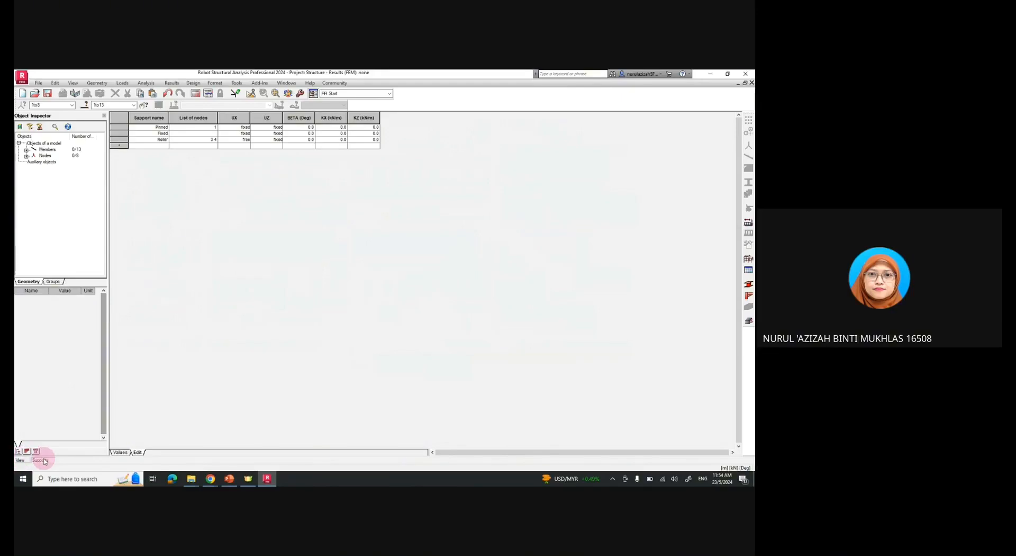
Step: Remove node 4 from the Roller support's node list in the Supports table and return to the structure view
left_click(19, 462)
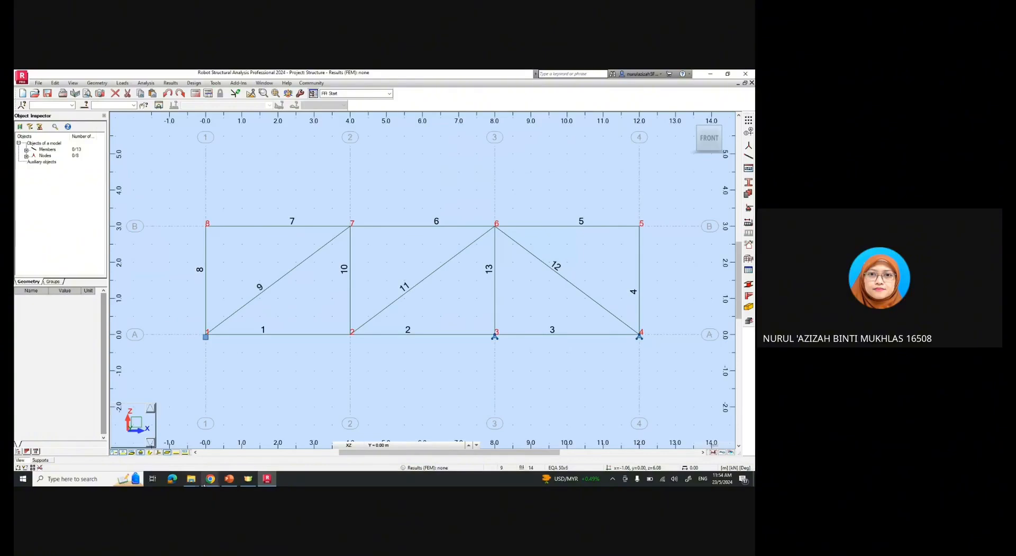
mouse_move(204, 484)
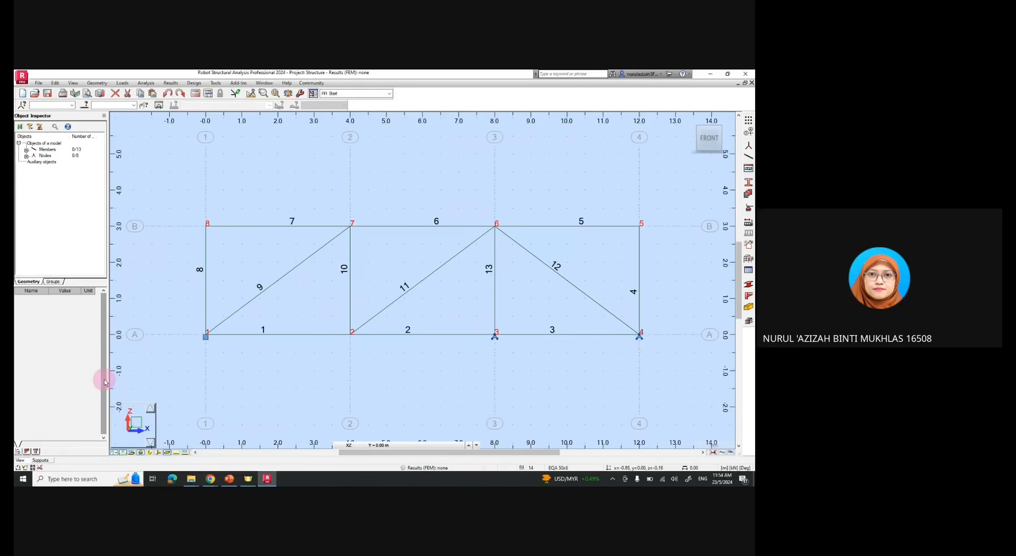
left_click(45, 461)
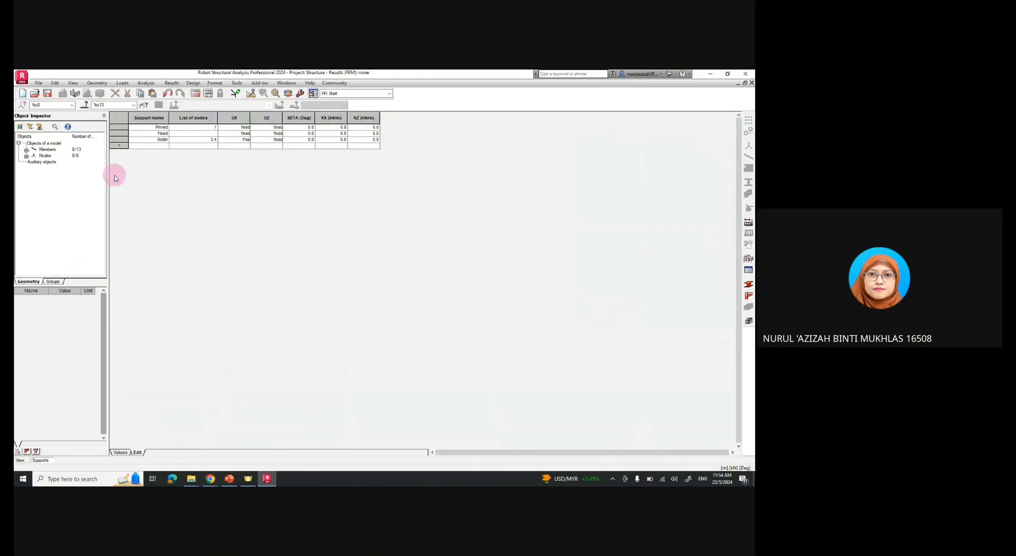
left_click(215, 140)
double_click(216, 141)
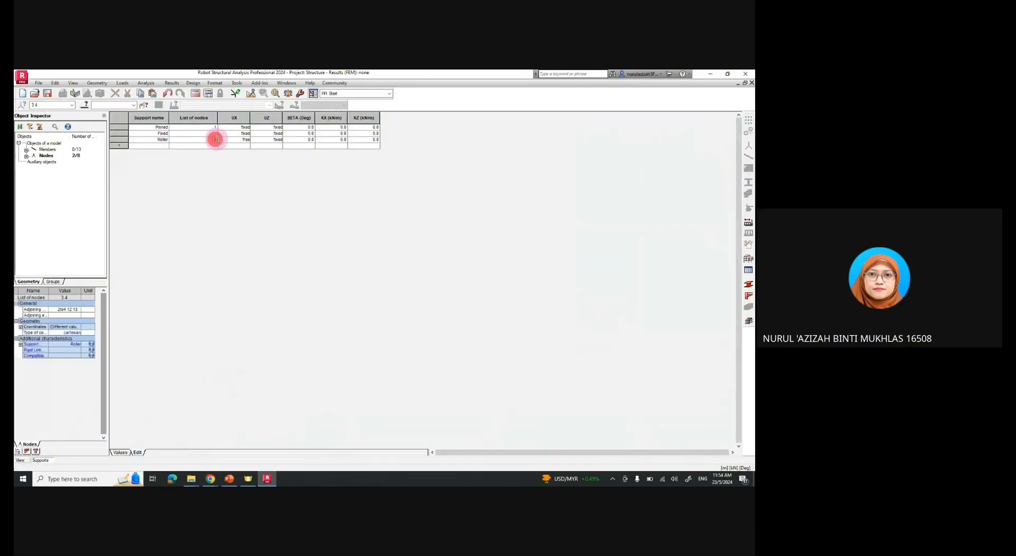
key("BackSpace")
key("BackSpace")
left_click(20, 460)
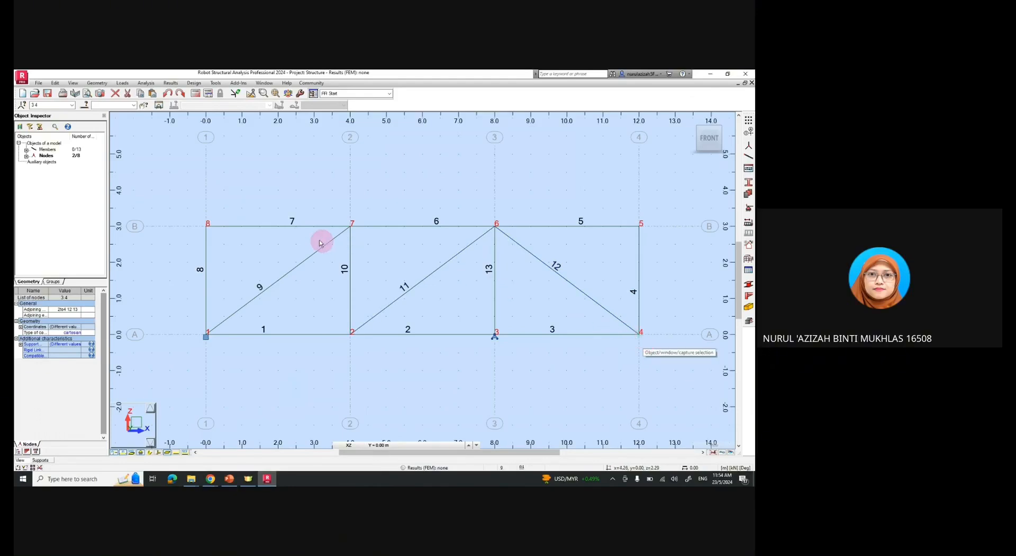
Step: Select top chord member 7 and vertical member 8 in turn to inspect their properties, including the assigned section
left_click(284, 229)
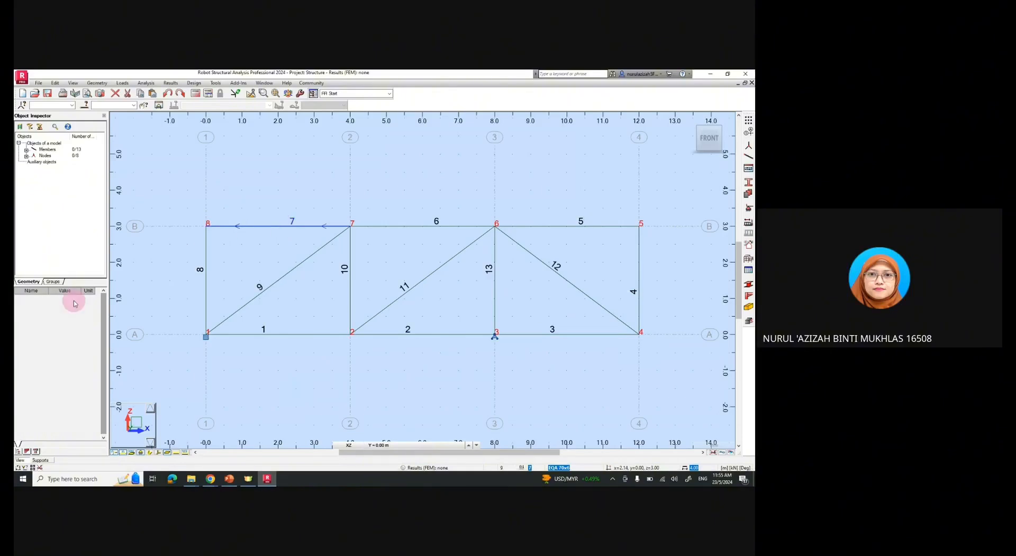
left_click(263, 229)
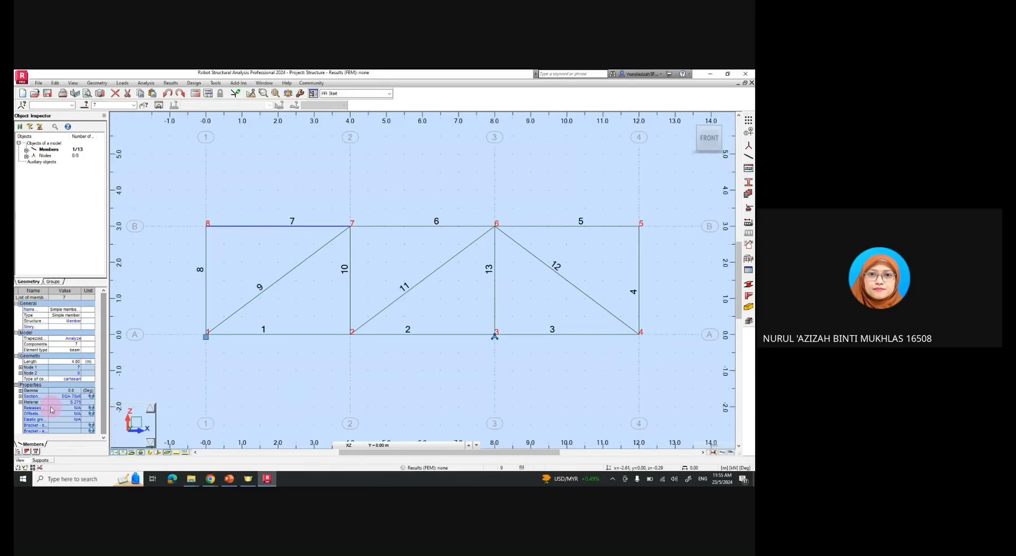
left_click(206, 312)
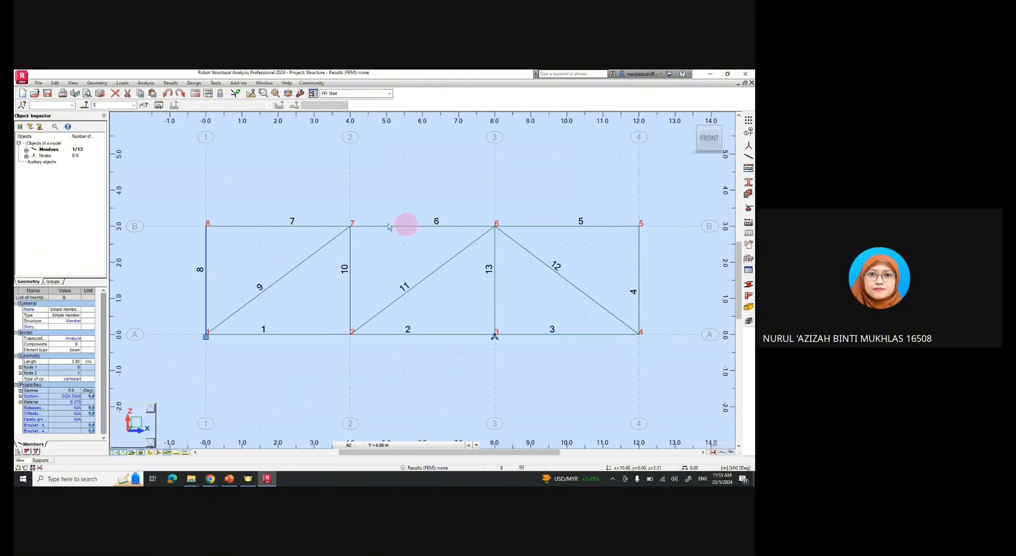
Step: Turn on the display of section names under Member description for the truss members
left_click(73, 83)
mouse_move(57, 83)
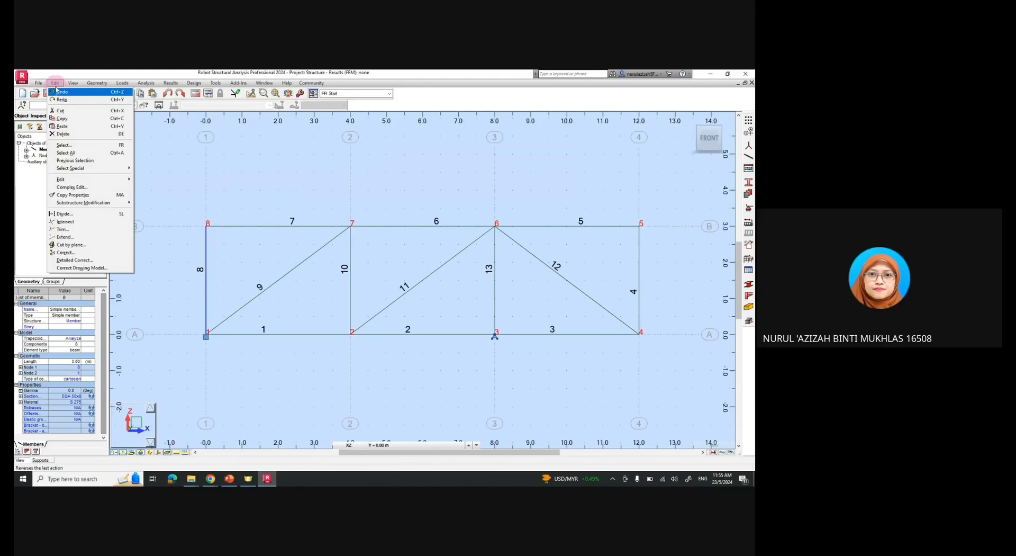
mouse_move(85, 103)
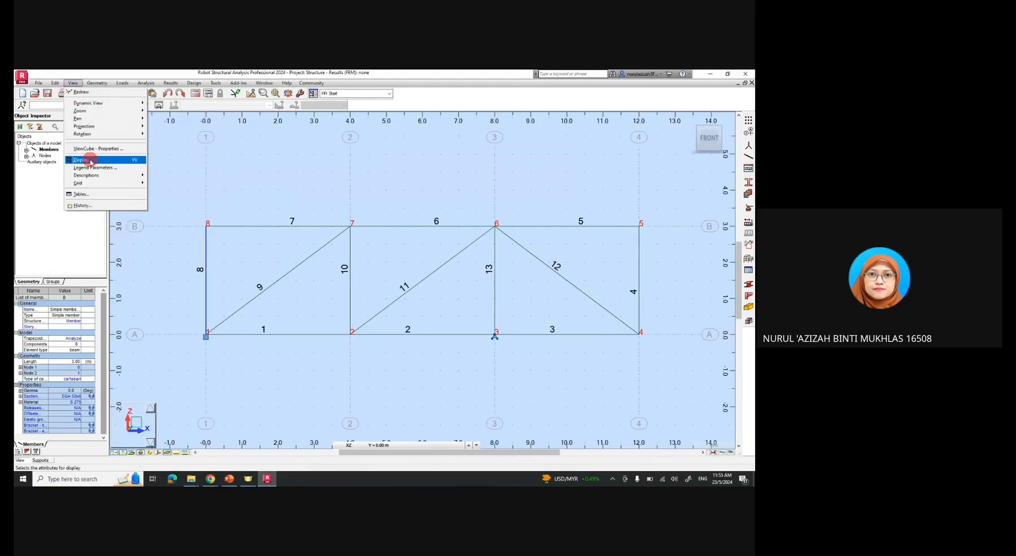
left_click(91, 162)
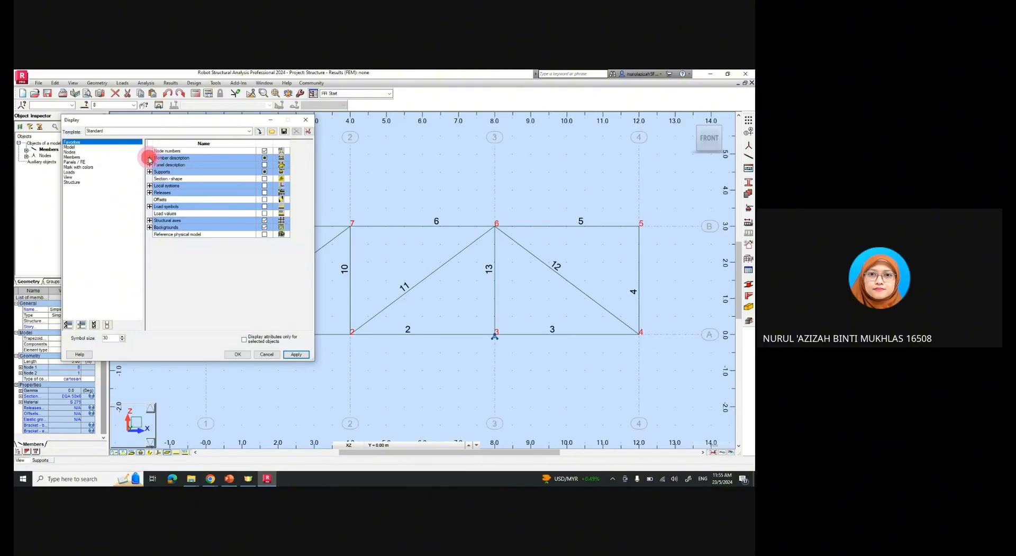
left_click(150, 159)
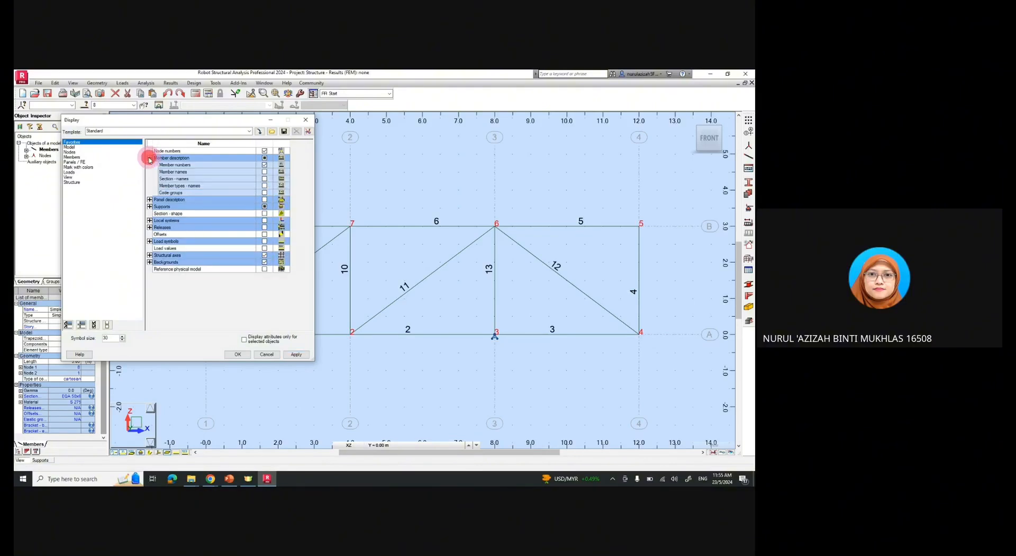
left_click(264, 179)
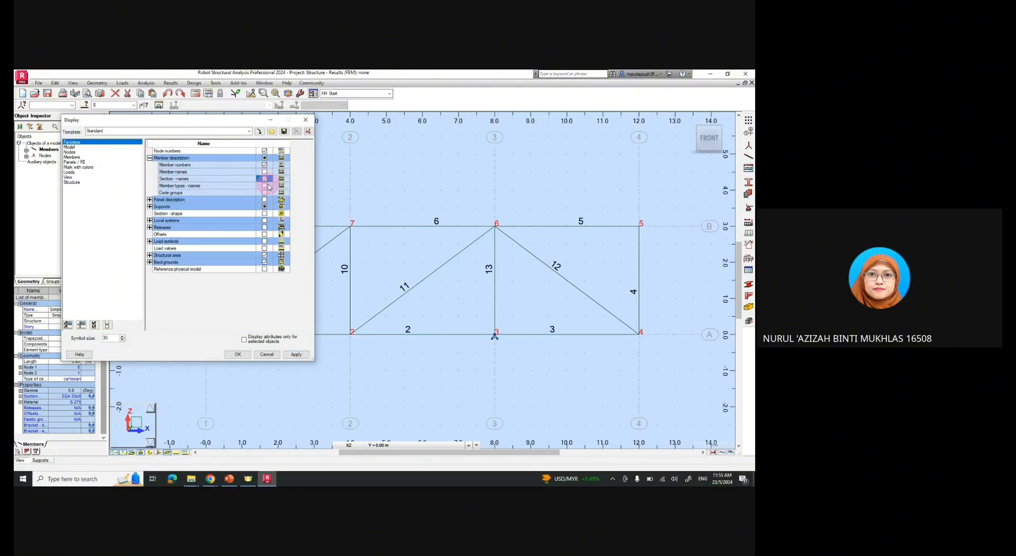
left_click(239, 355)
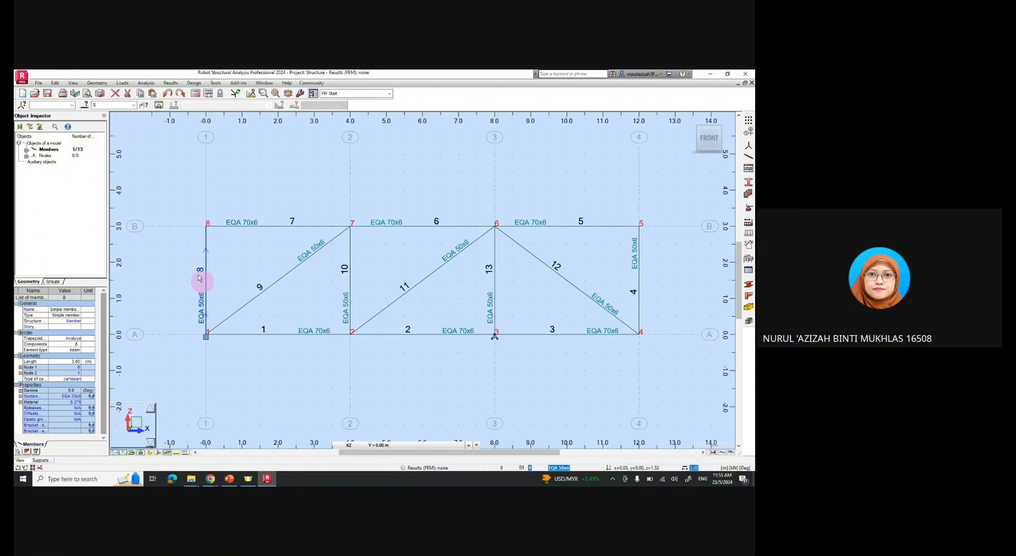
Step: Turn off the section names under Member description in the display settings
left_click(73, 83)
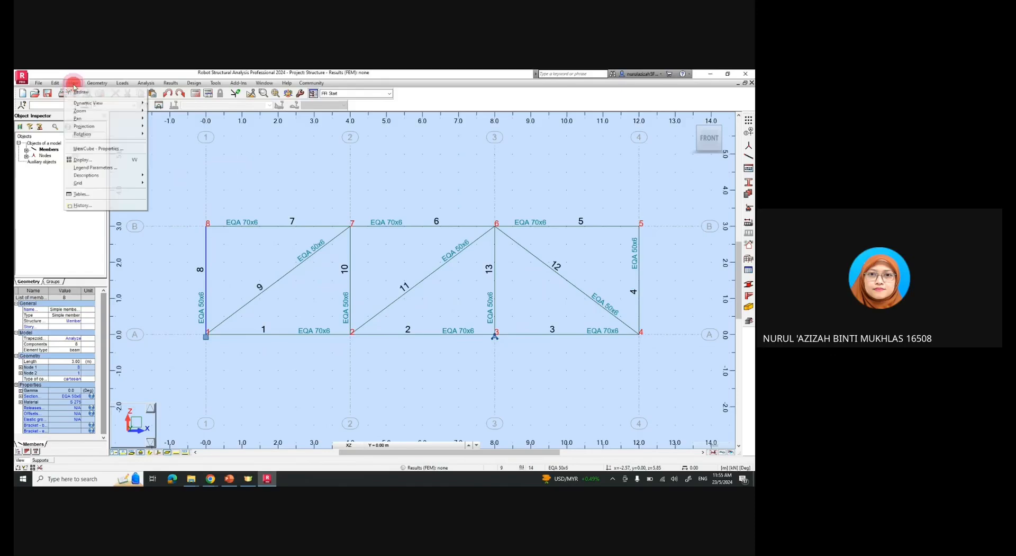
mouse_move(96, 102)
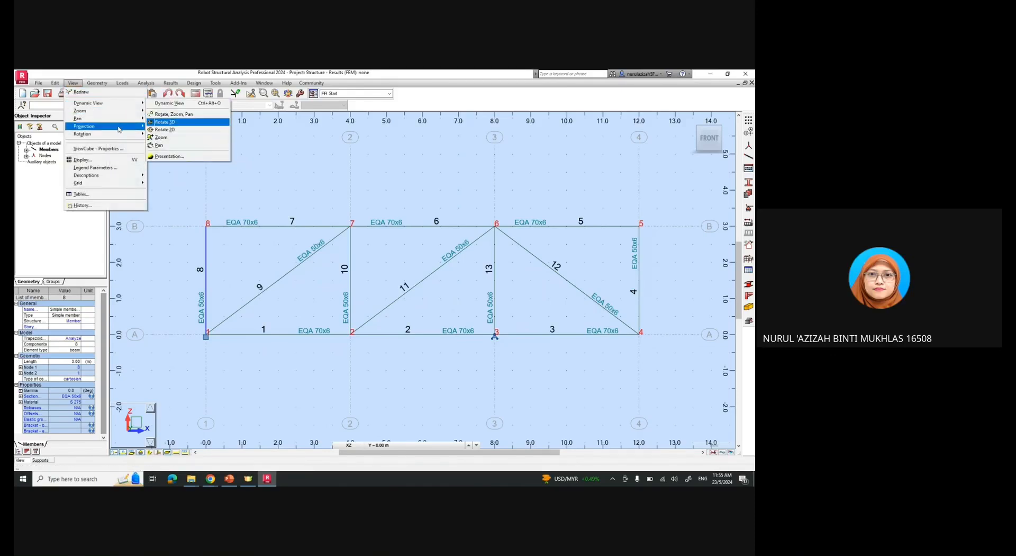
left_click(117, 160)
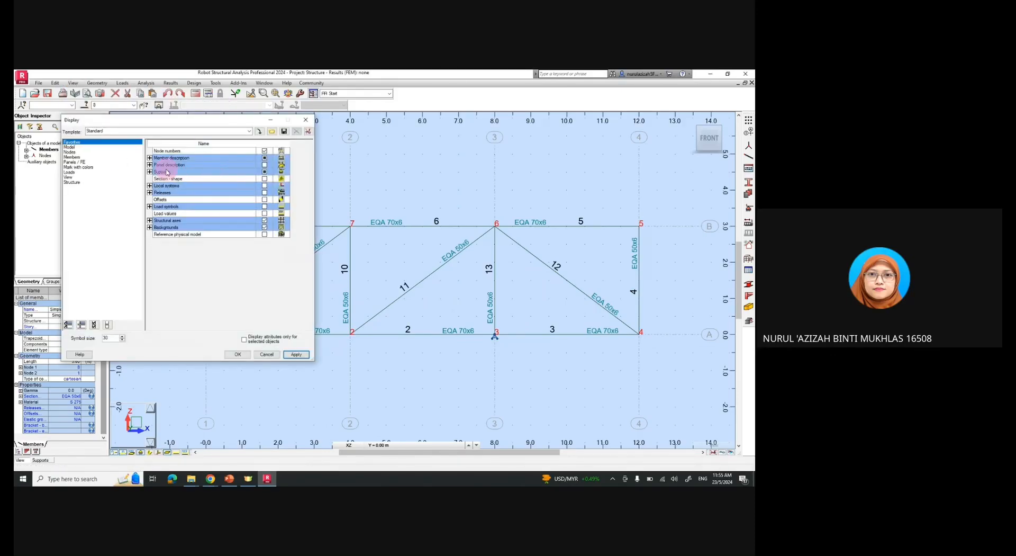
left_click(149, 158)
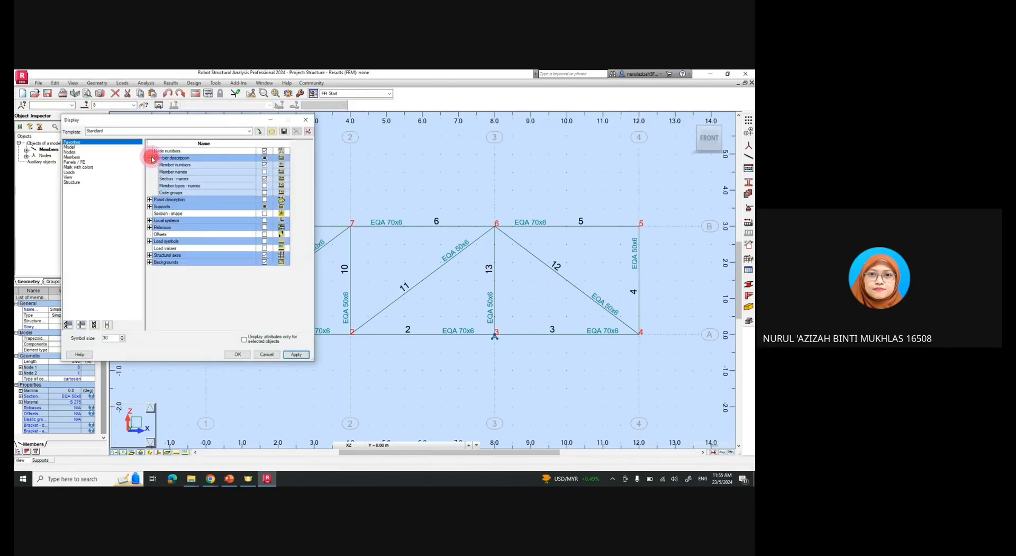
left_click(264, 179)
left_click(239, 354)
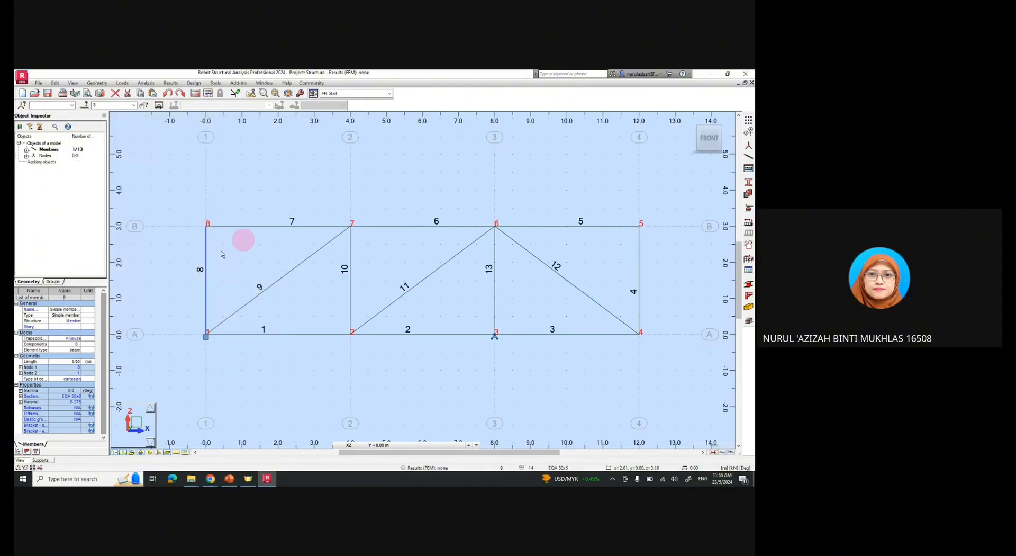
Step: Show the section shapes of the truss members and switch the model view from XZ to 3D
left_click(148, 453)
scroll(218, 238, "up", 3)
scroll(217, 238, "down", 2)
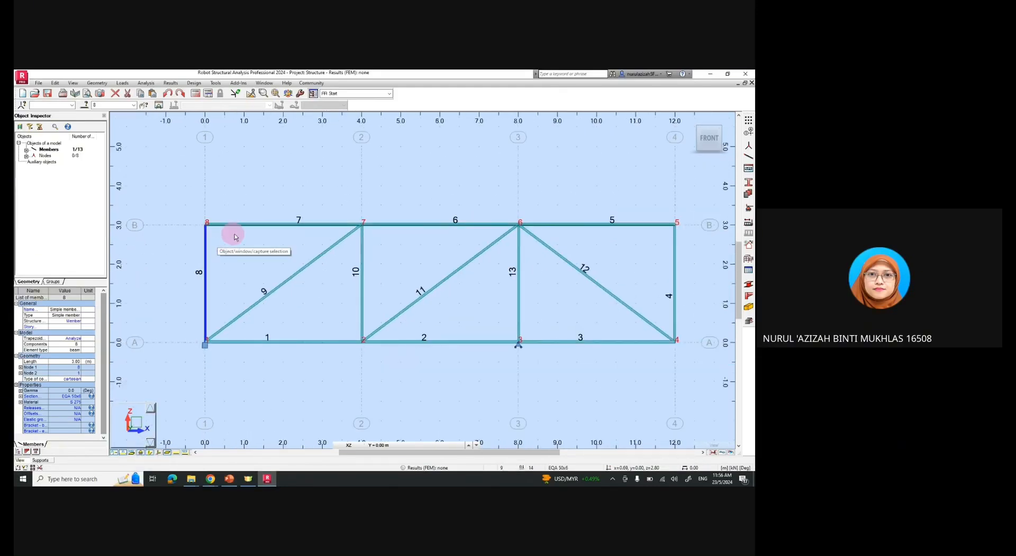
left_click(359, 446)
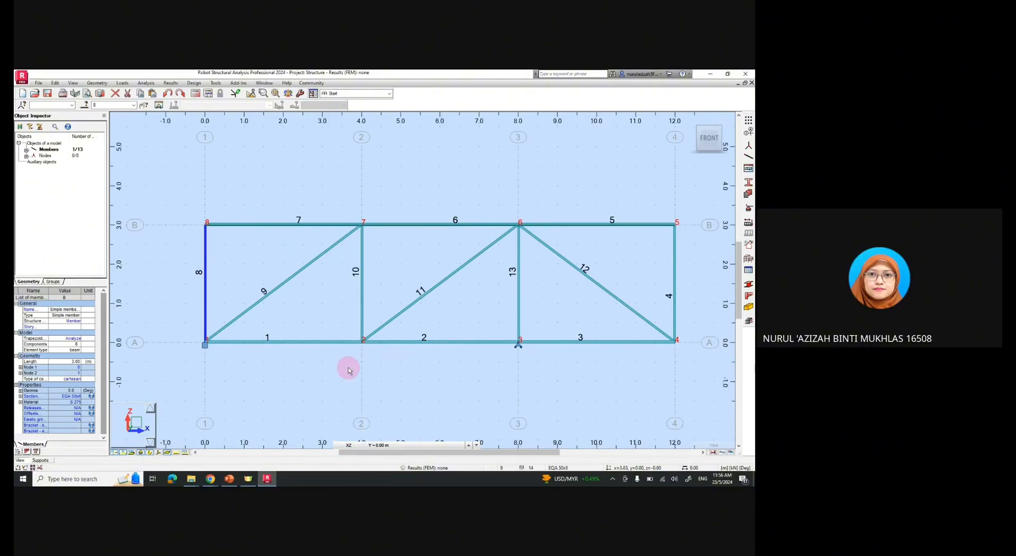
mouse_move(352, 444)
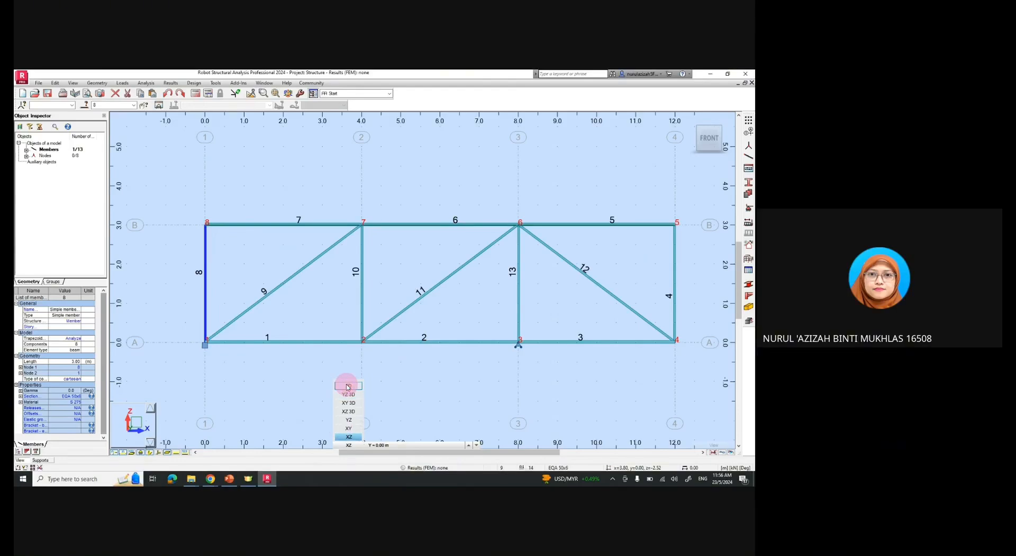
left_click(347, 386)
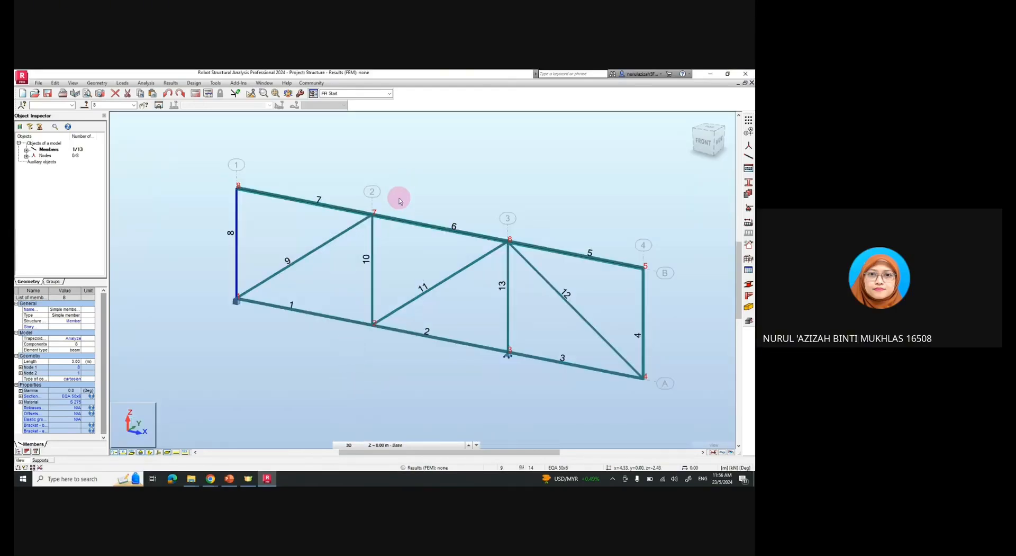
Step: Examine the angle section shapes where the members meet at node 7, and return to the whole truss
scroll(376, 213, "up", 2)
scroll(376, 215, "up", 5)
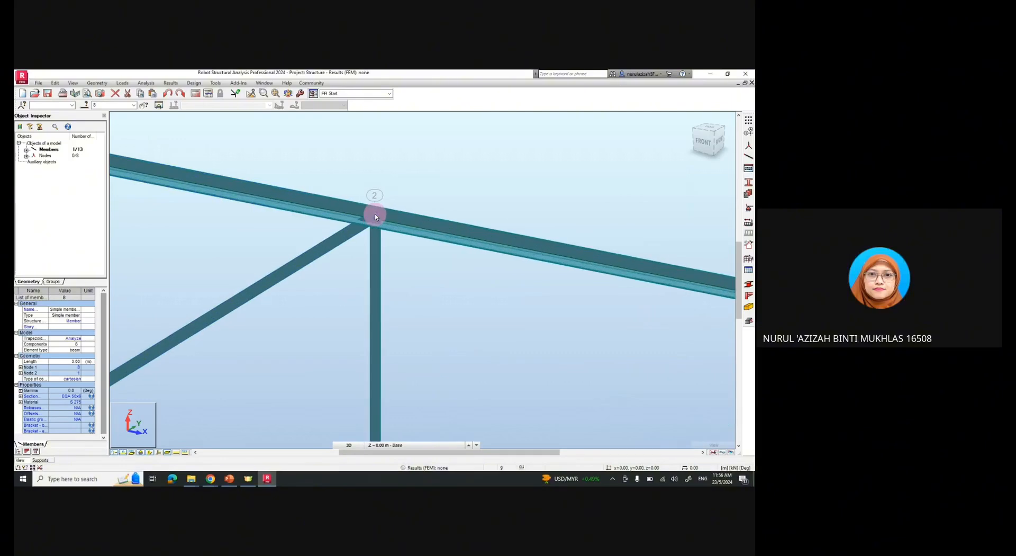
scroll(375, 216, "up", 1)
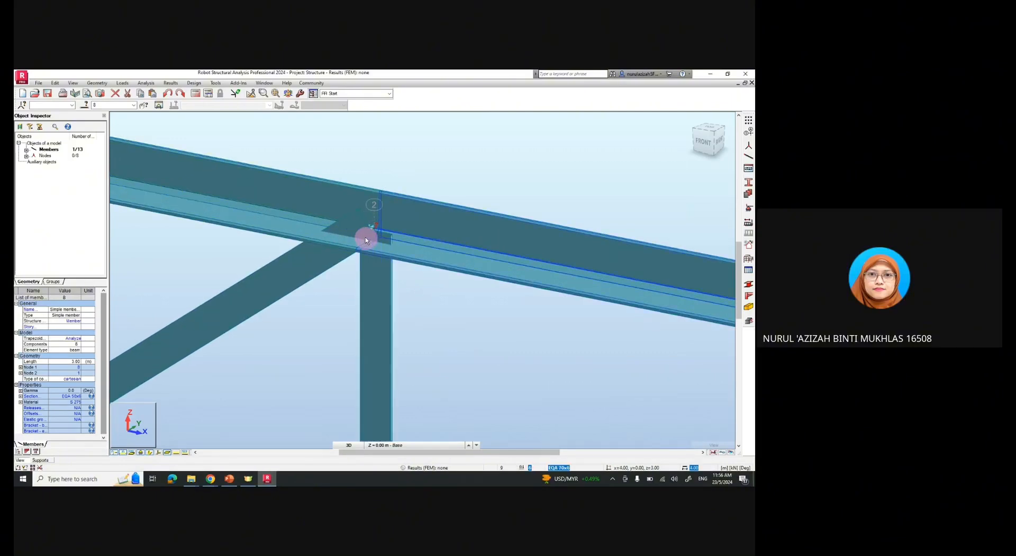
scroll(384, 272, "down", 3)
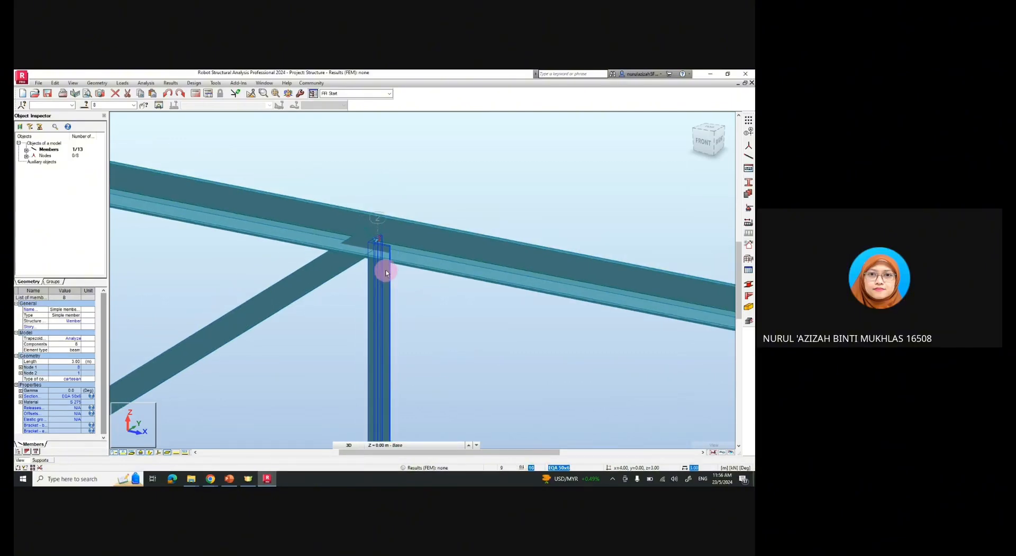
scroll(386, 271, "down", 3)
scroll(386, 274, "up", 3)
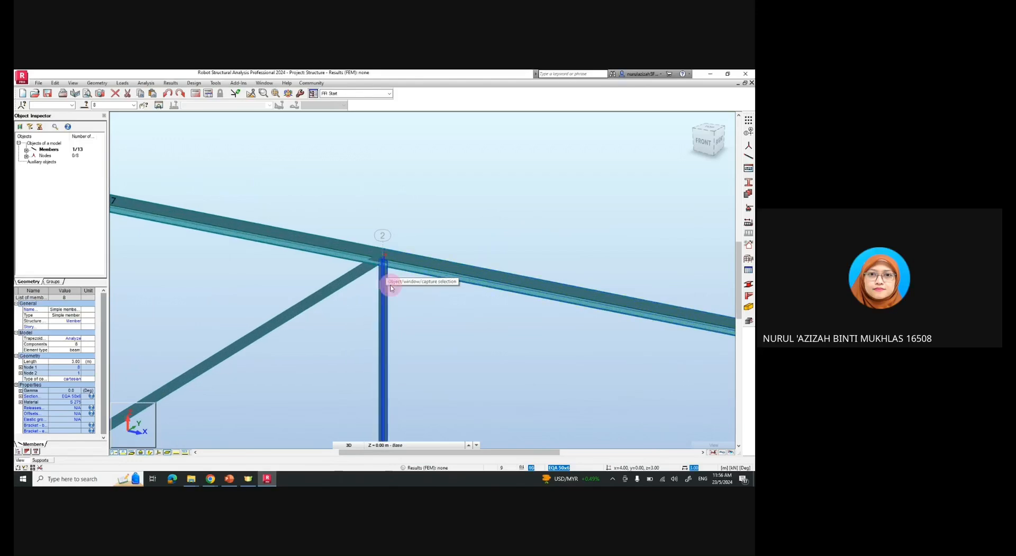
scroll(393, 293, "up", 2)
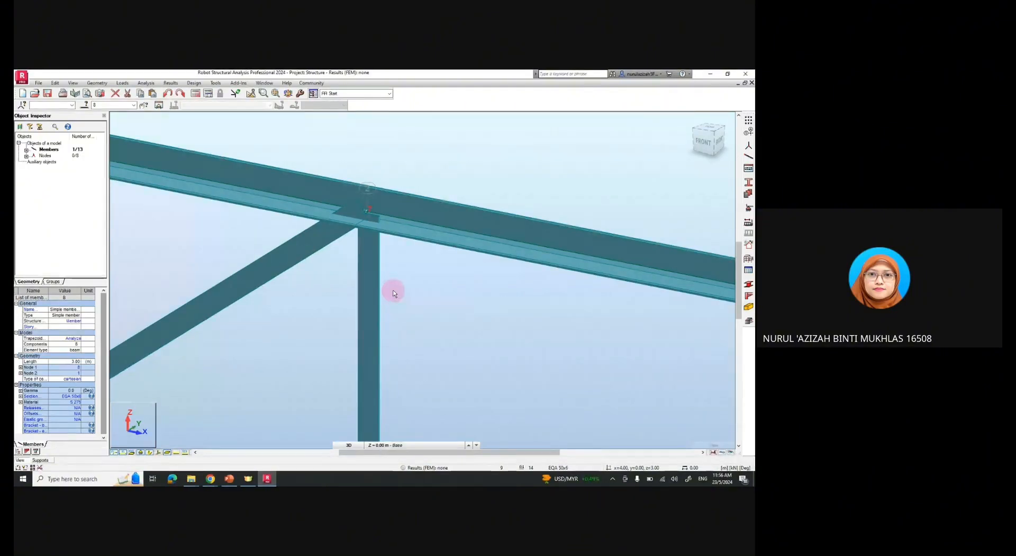
middle_click(394, 293)
middle_click(393, 293)
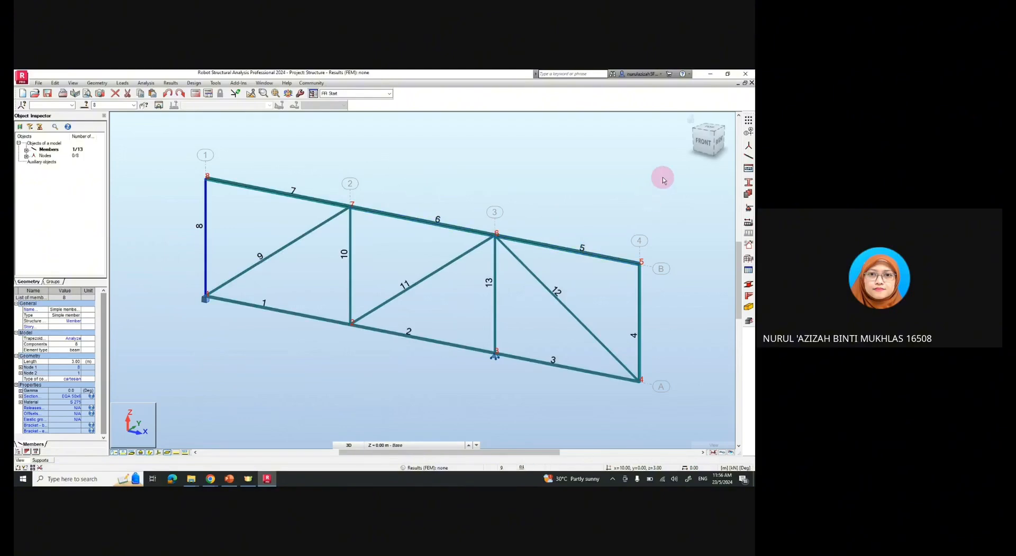
Step: Rotate the 3D view around the truss, return it to the front view, and hide the section shapes
left_click(714, 135)
left_click(724, 130)
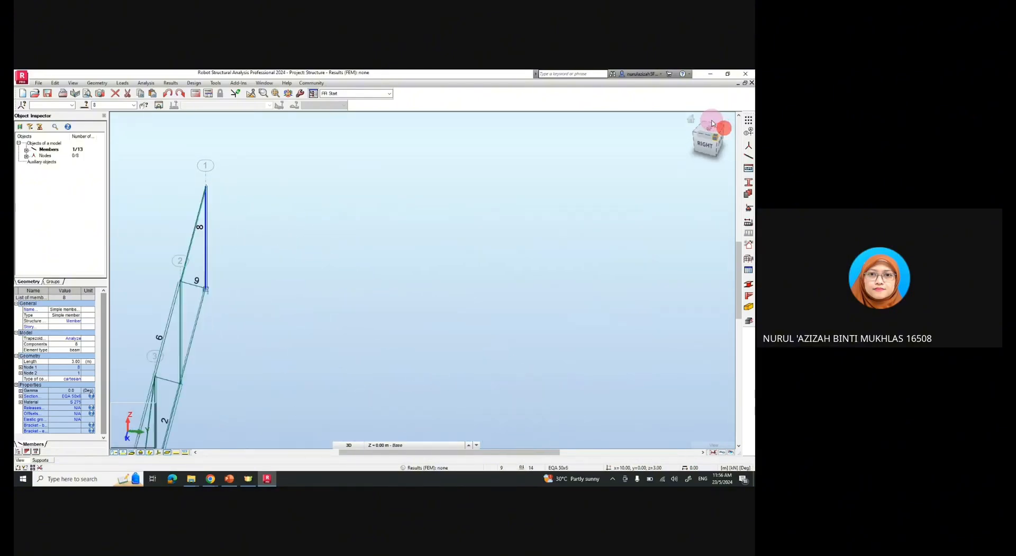
left_click(724, 130)
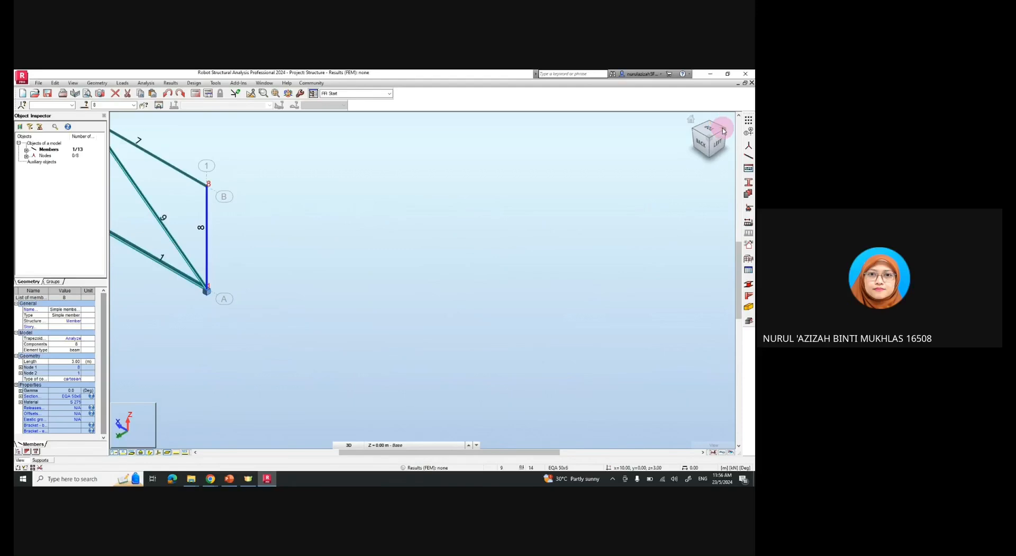
left_click(723, 130)
left_click(718, 142)
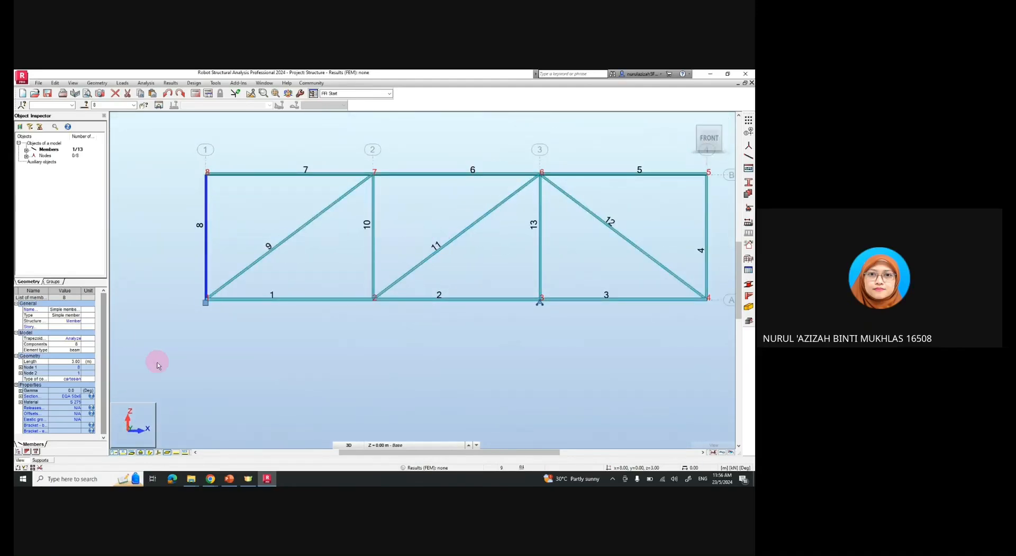
left_click(150, 453)
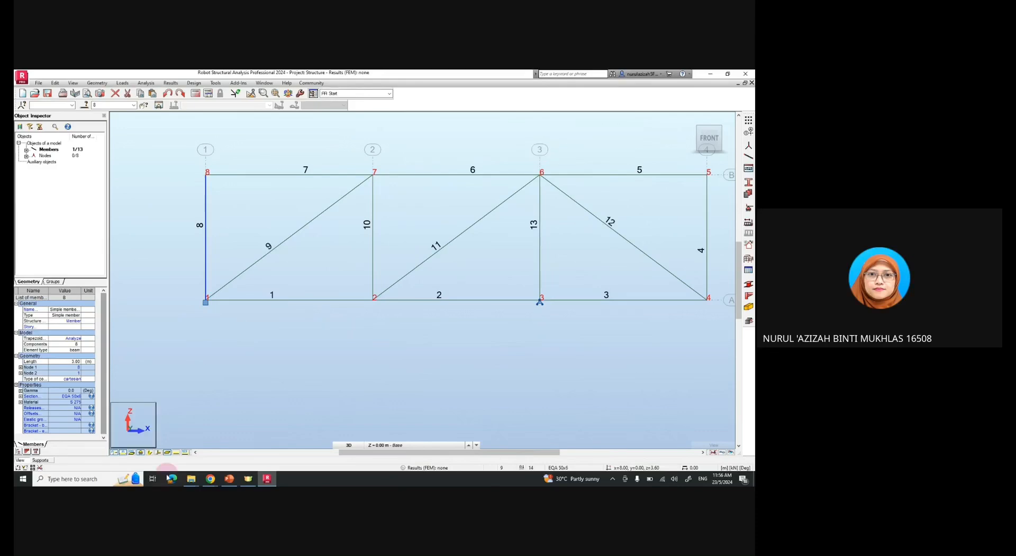
mouse_move(208, 480)
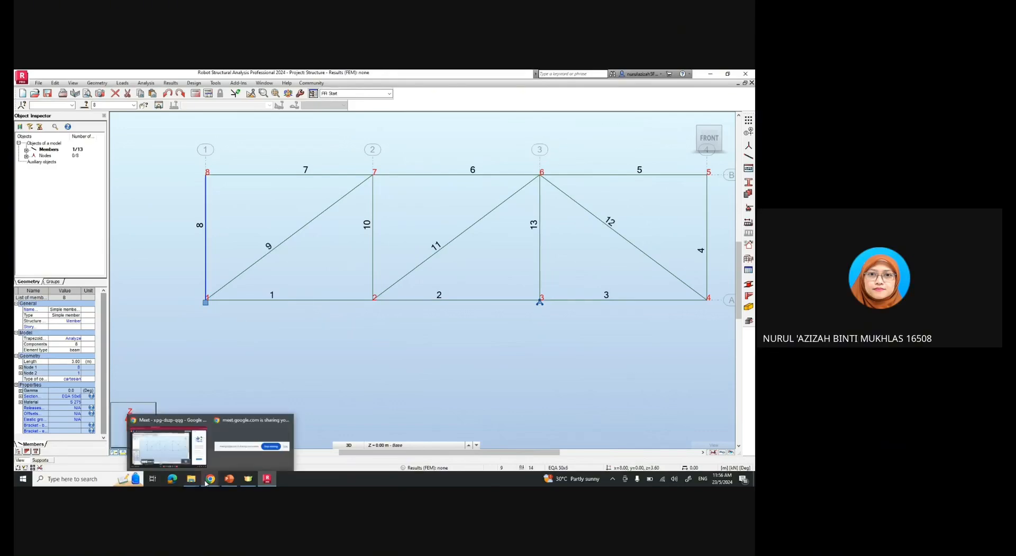
left_click(166, 445)
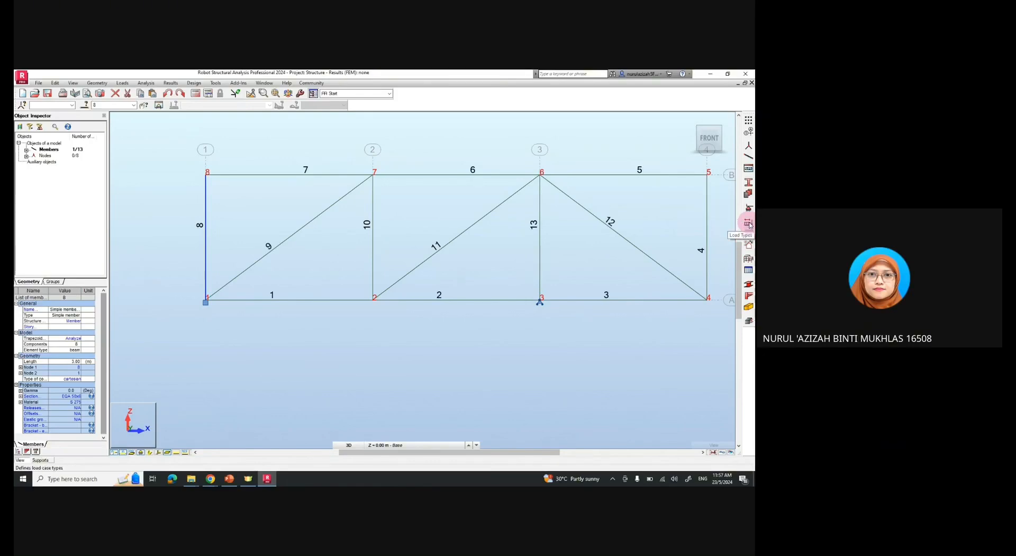
Step: Define a dead load case named DL1 with structural subnature, checking the required loads on the Tutorial 1 slide in PowerPoint
left_click(749, 224)
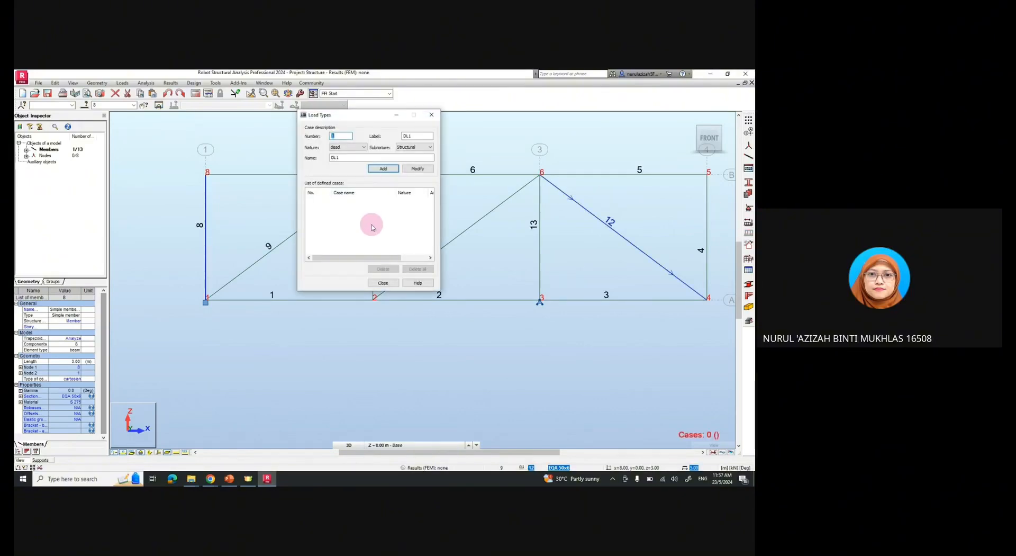
left_click(229, 479)
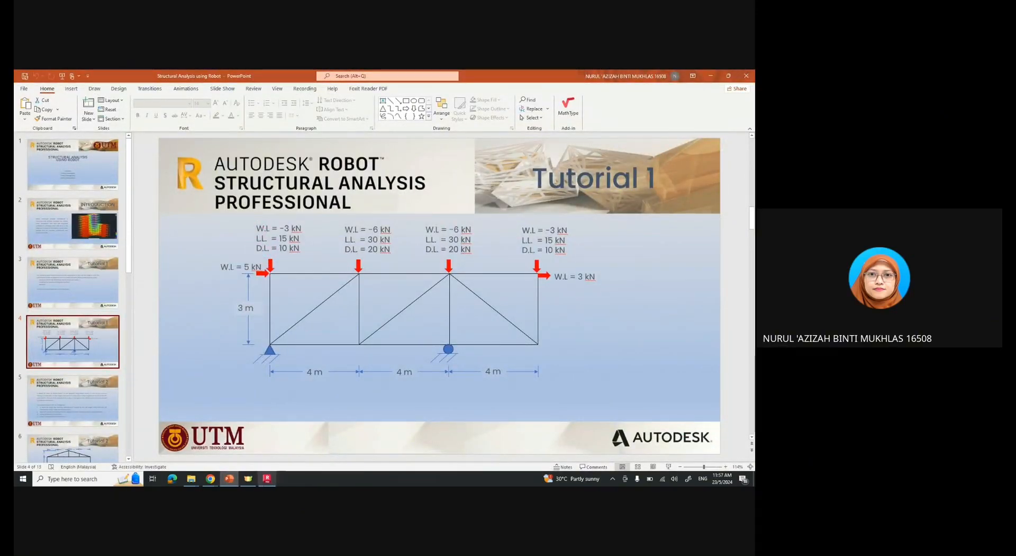
left_click(268, 478)
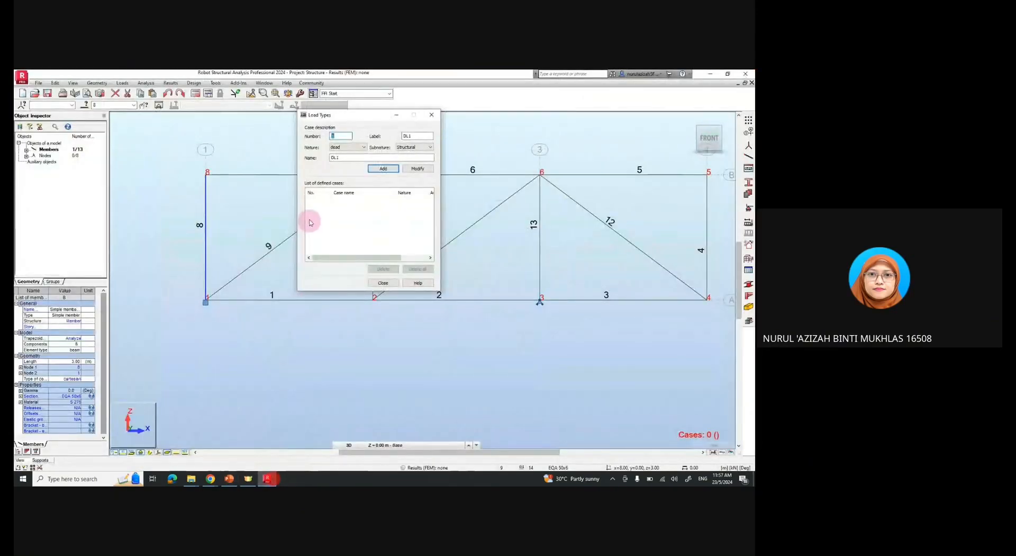
left_click(370, 170)
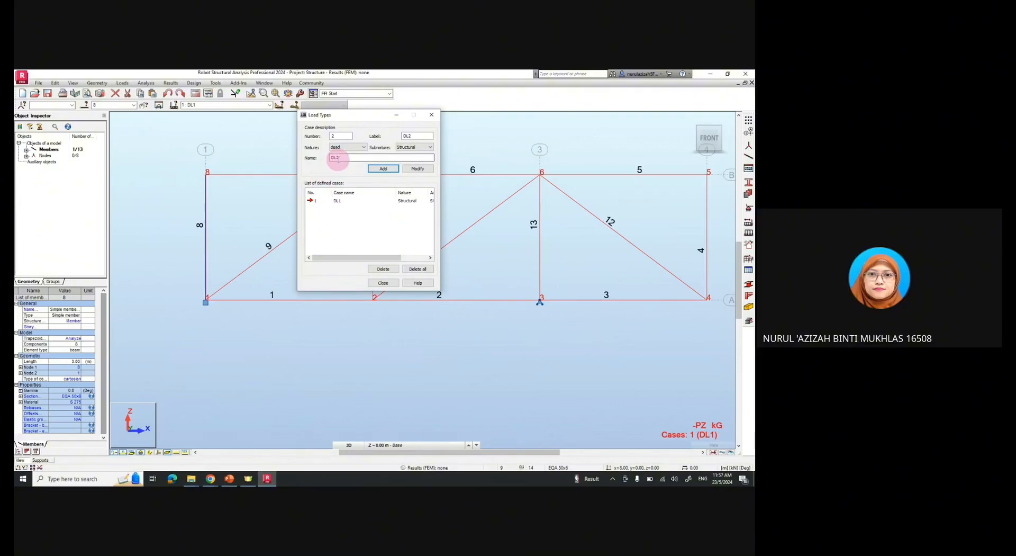
Step: Add a second dead load case DL2 and a Category A live load case LL1, checking the loads on the Tutorial 1 slide in PowerPoint
left_click(229, 478)
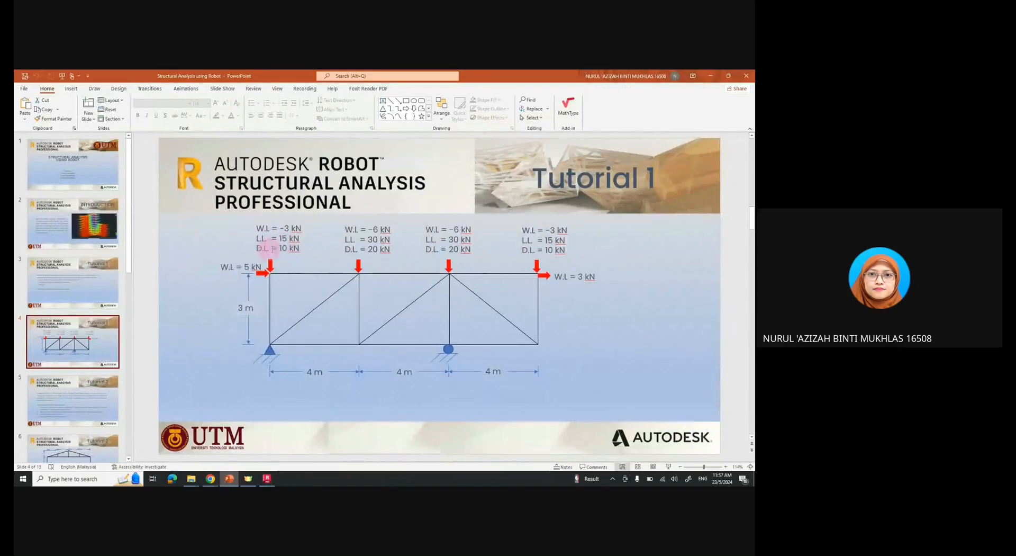
left_click(267, 479)
left_click(373, 168)
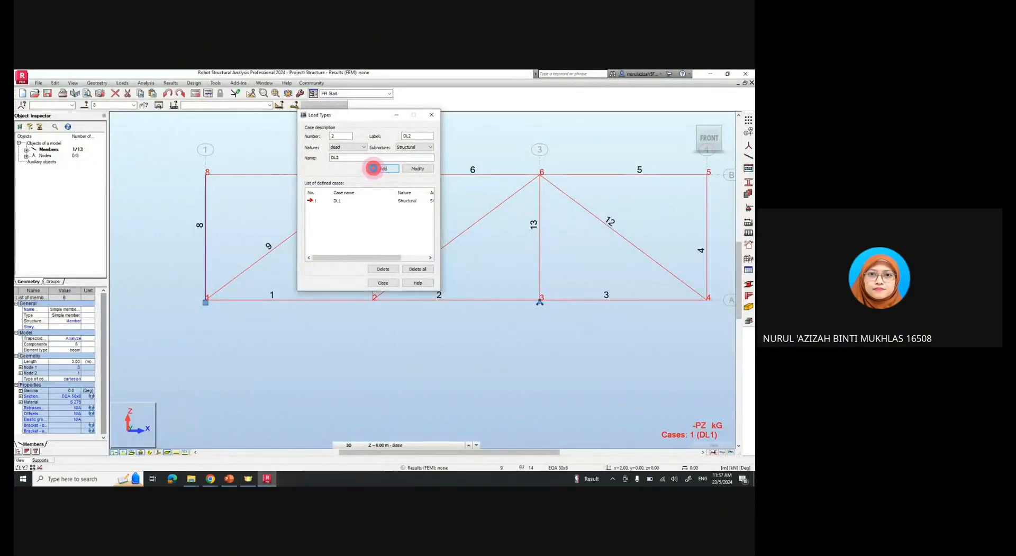
left_click(347, 147)
left_click(345, 158)
left_click(374, 167)
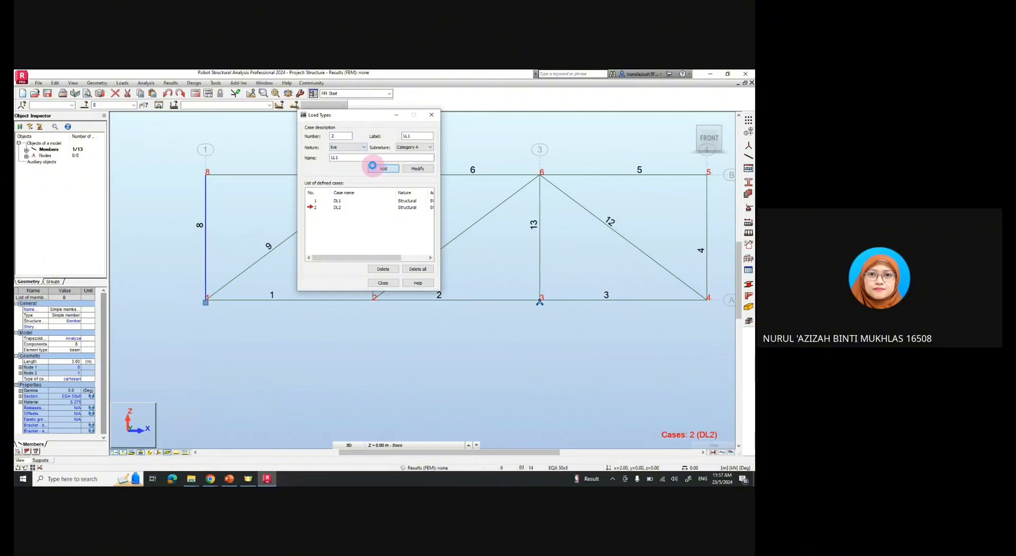
Step: Add a wind load case named WIND1 and finish defining the load types
left_click(362, 147)
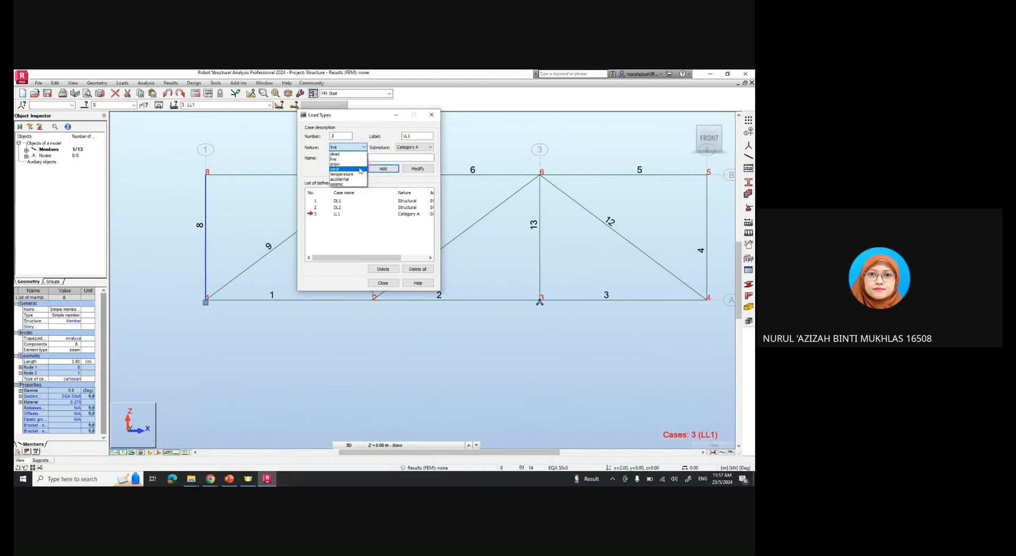
left_click(360, 169)
left_click(376, 169)
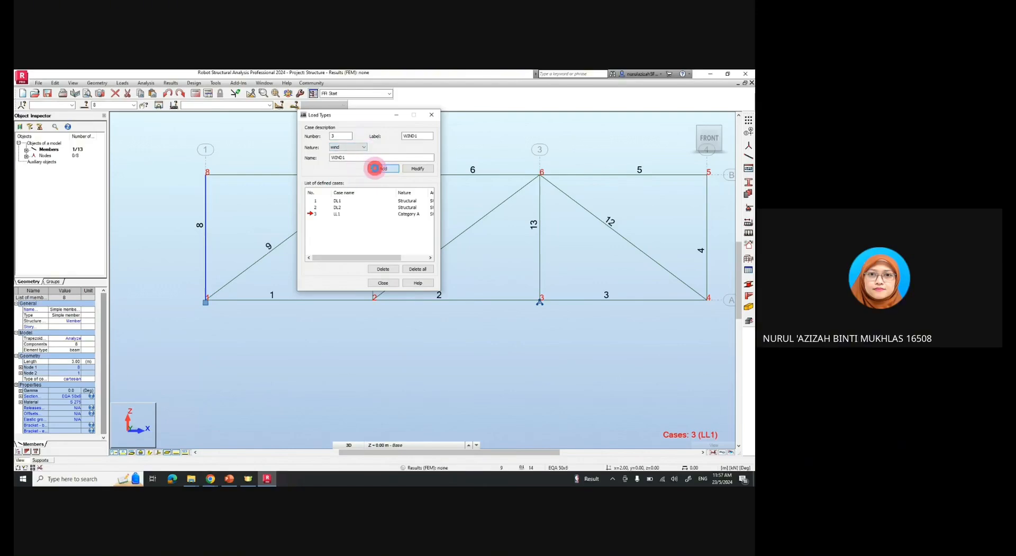
left_click(385, 283)
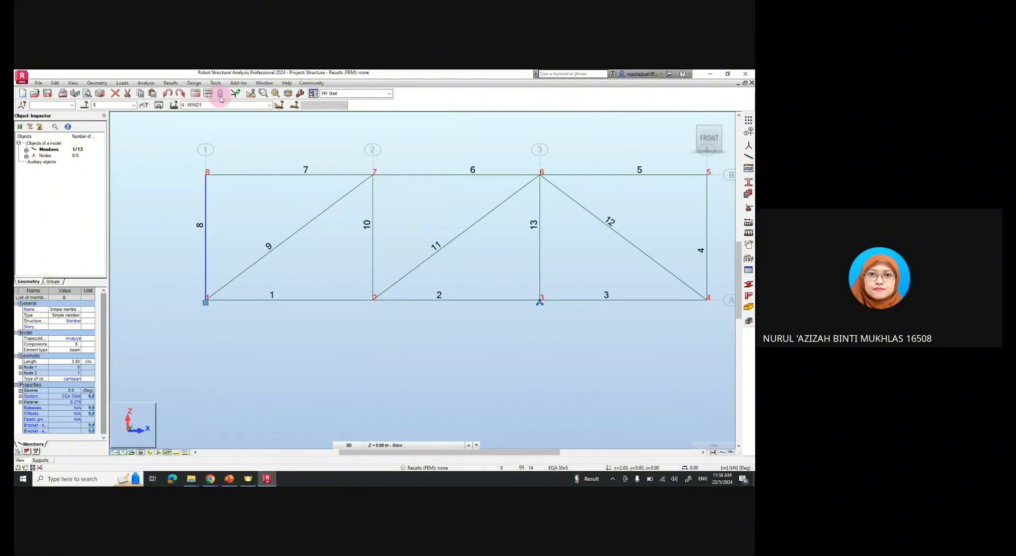
Step: Look through the defined load cases and make DL2 the active case
left_click(159, 105)
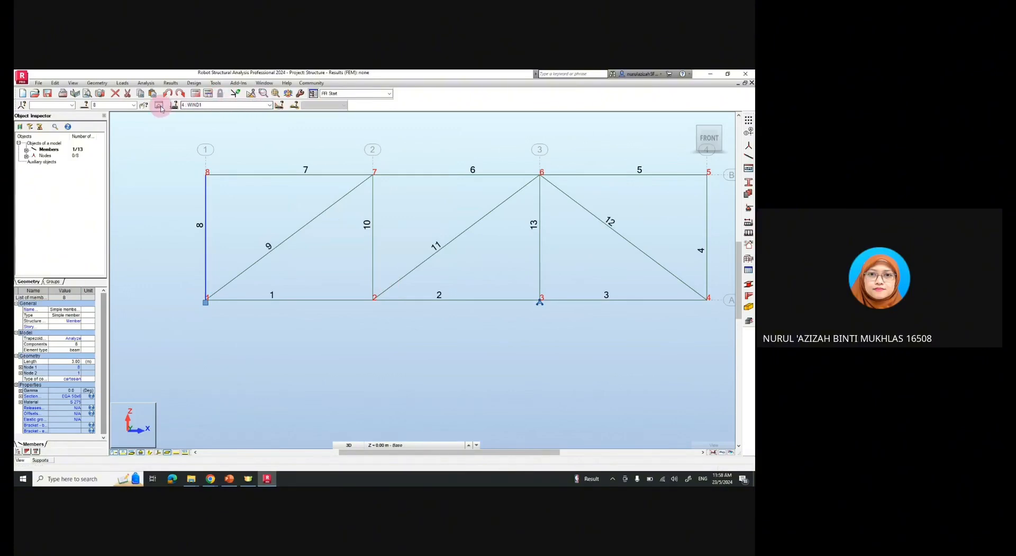
left_click(270, 105)
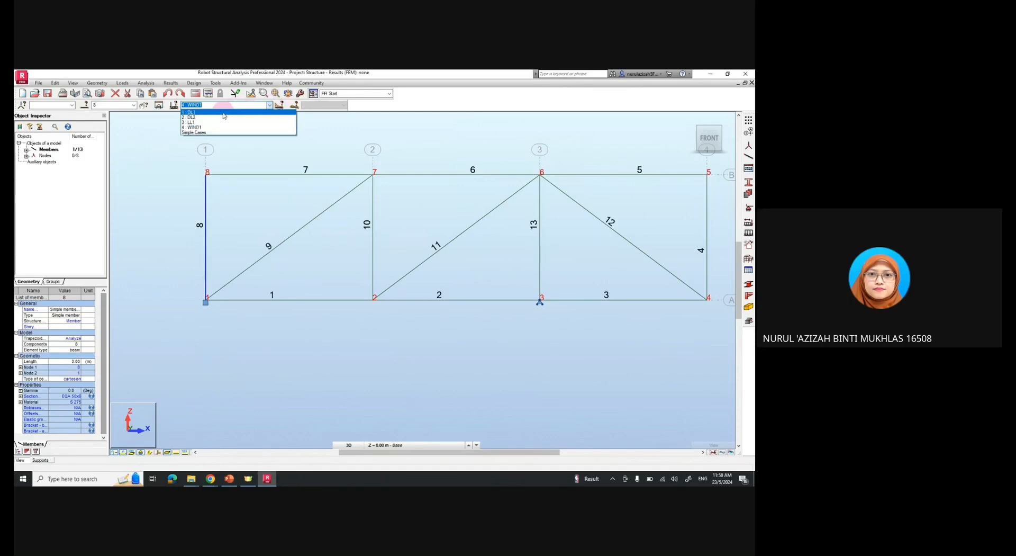
left_click(270, 105)
left_click(270, 104)
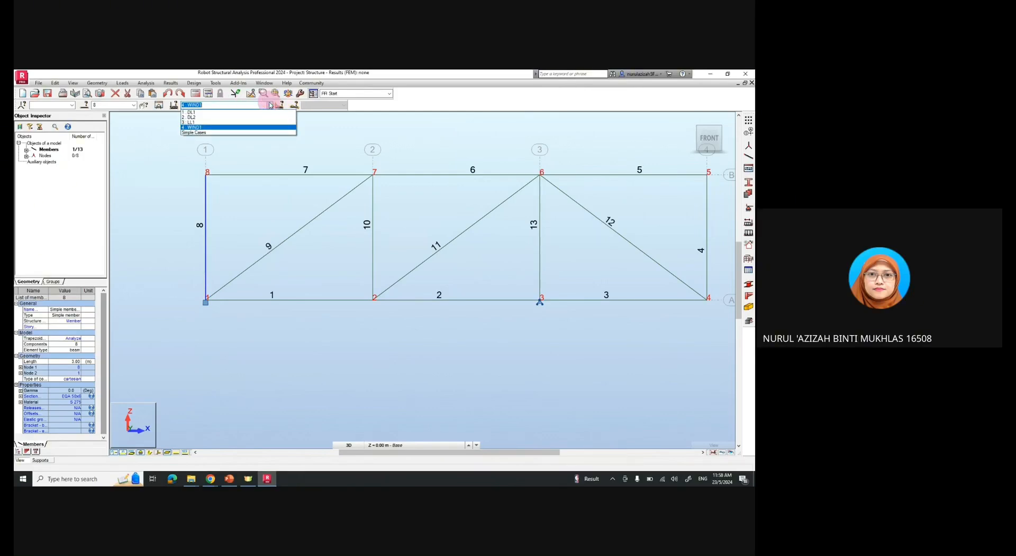
left_click(228, 112)
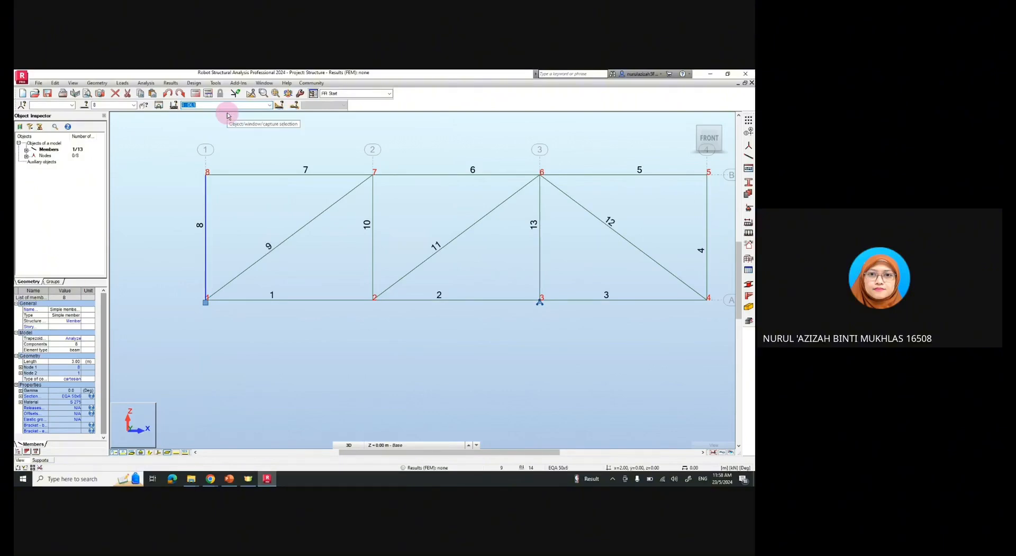
left_click(270, 106)
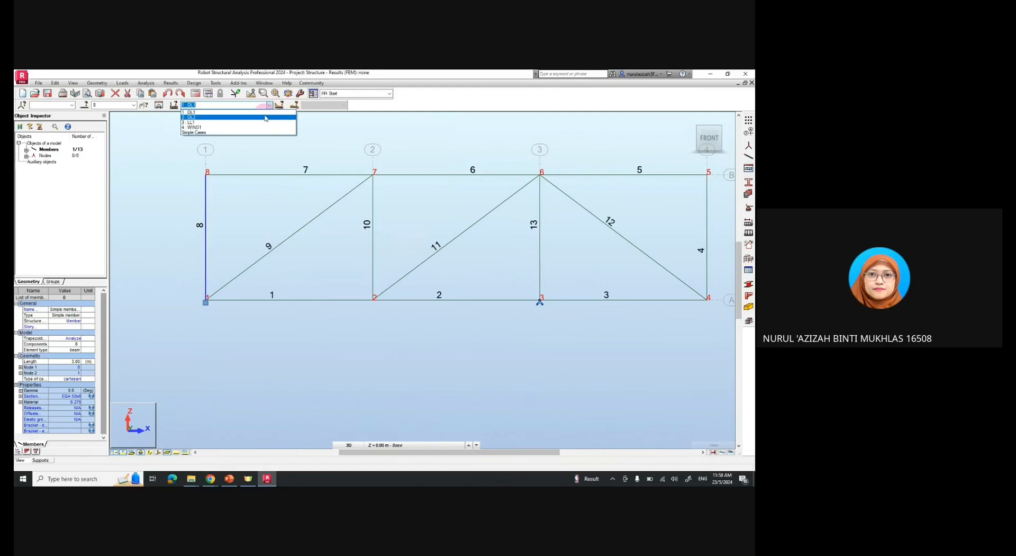
left_click(265, 117)
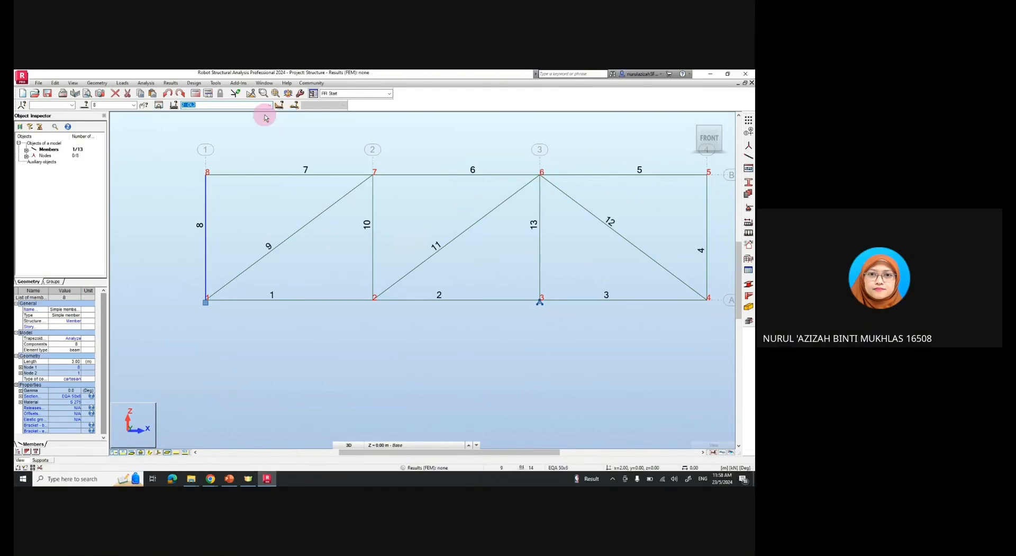
left_click(242, 109)
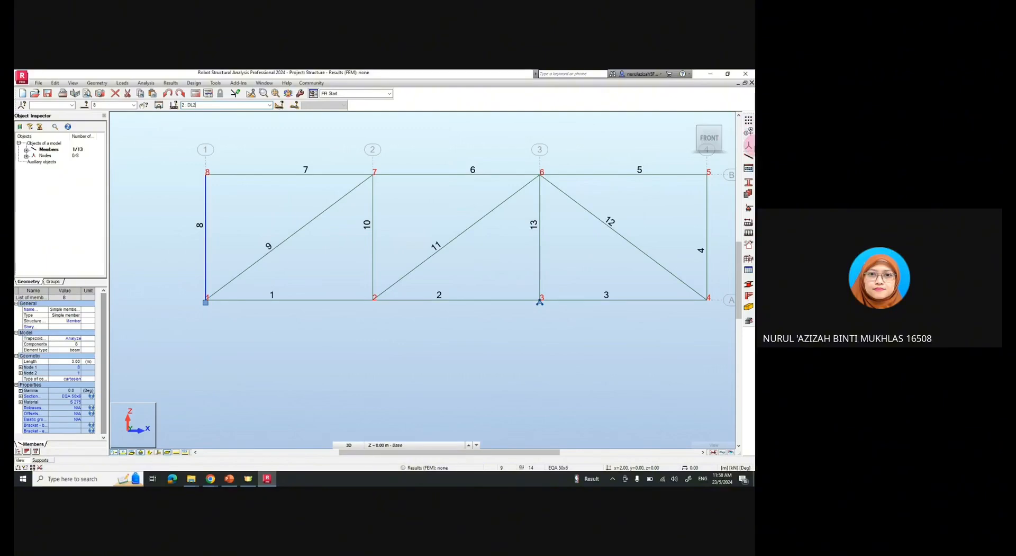
Step: Define a nodal force of -10 kN in Z for case DL2, checking the dead loads on the Tutorial 1 slide in PowerPoint
left_click(750, 234)
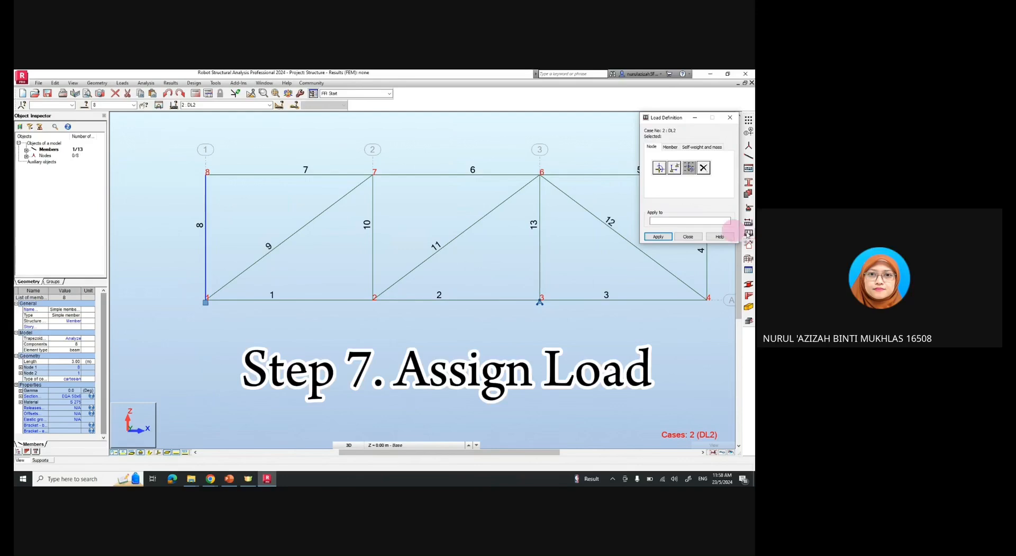
left_click(229, 479)
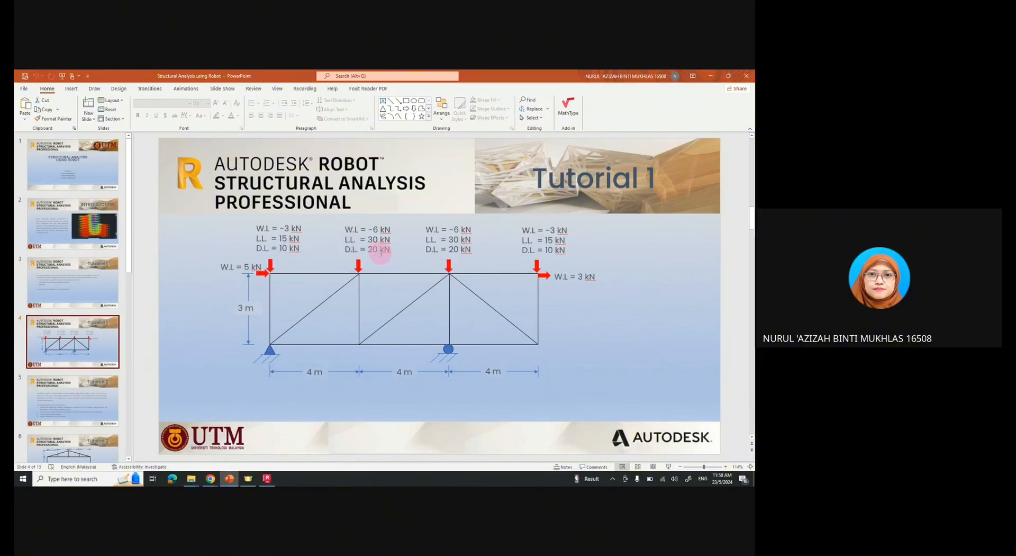
left_click(267, 478)
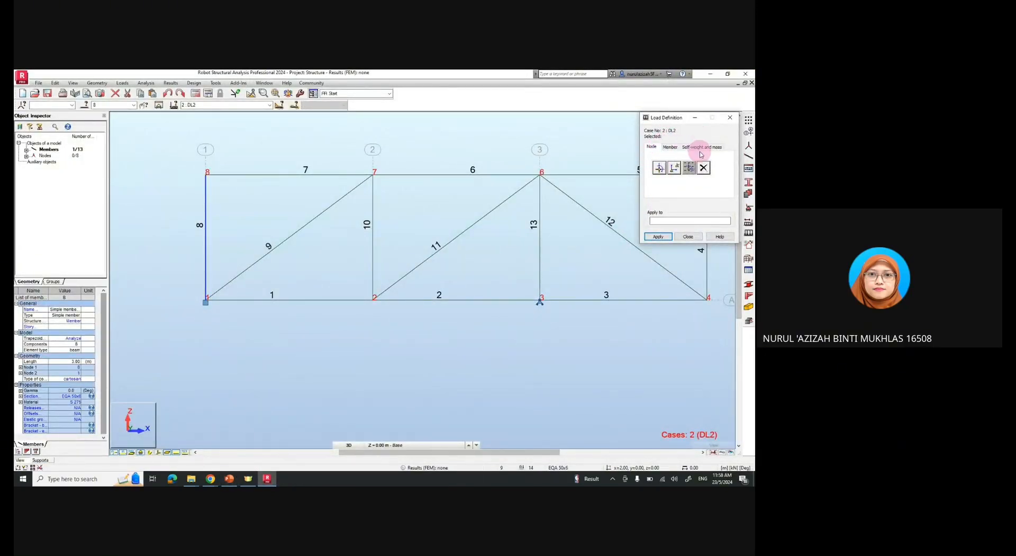
left_click(661, 169)
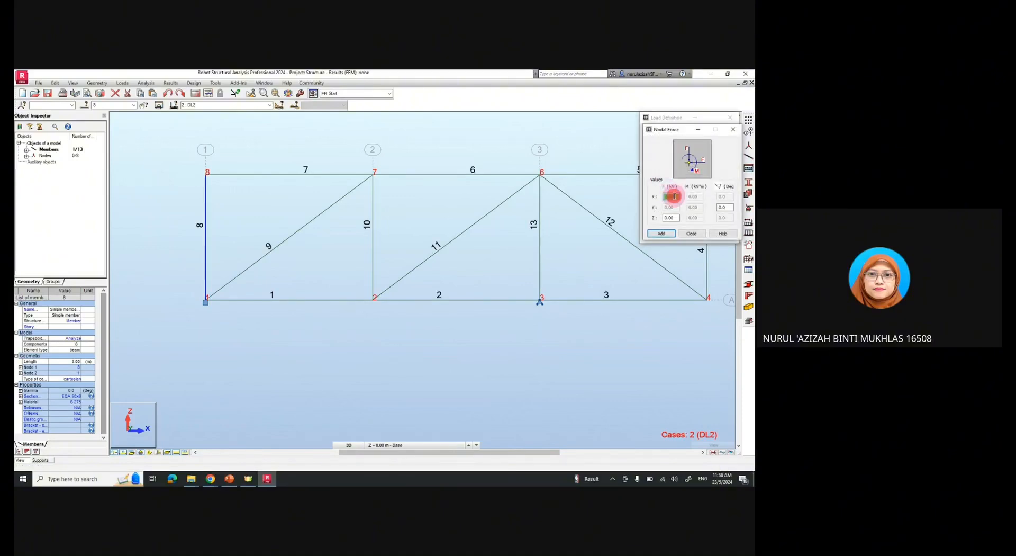
left_click(669, 216)
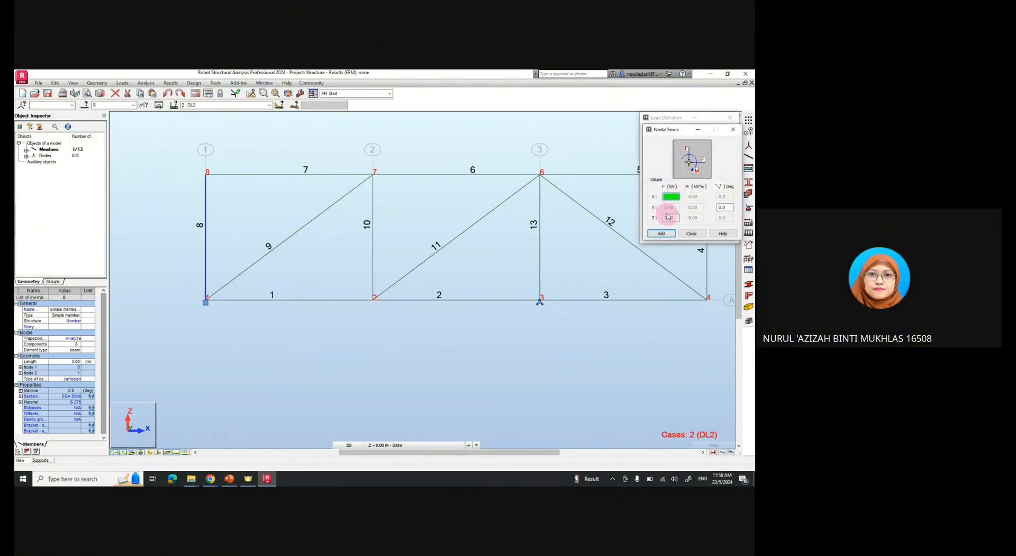
left_click(229, 479)
left_click(230, 479)
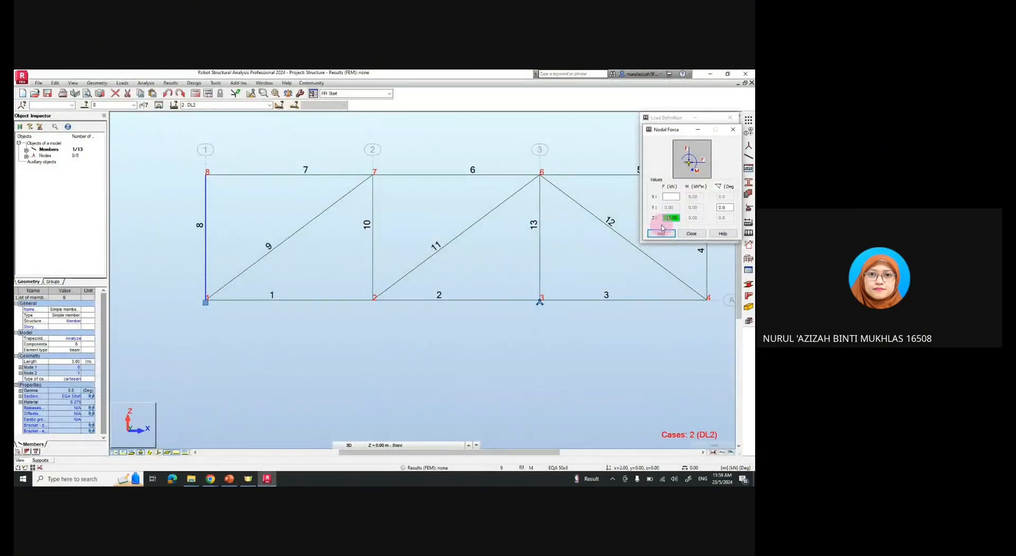
left_click(661, 234)
Step: Apply the -10 kN nodal force to top chord end nodes 5 and 8, and display the load values on the model
left_click(664, 220)
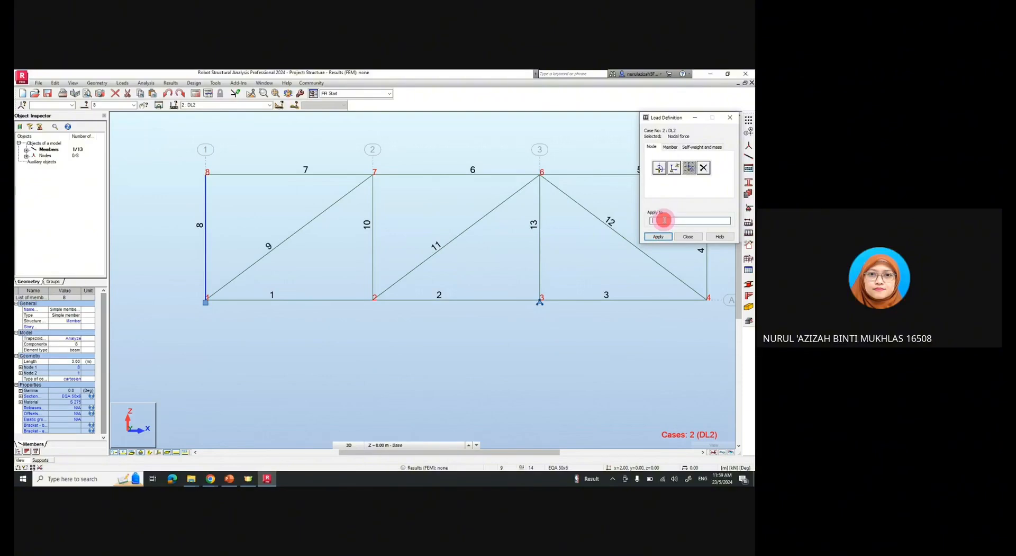
left_click(206, 174)
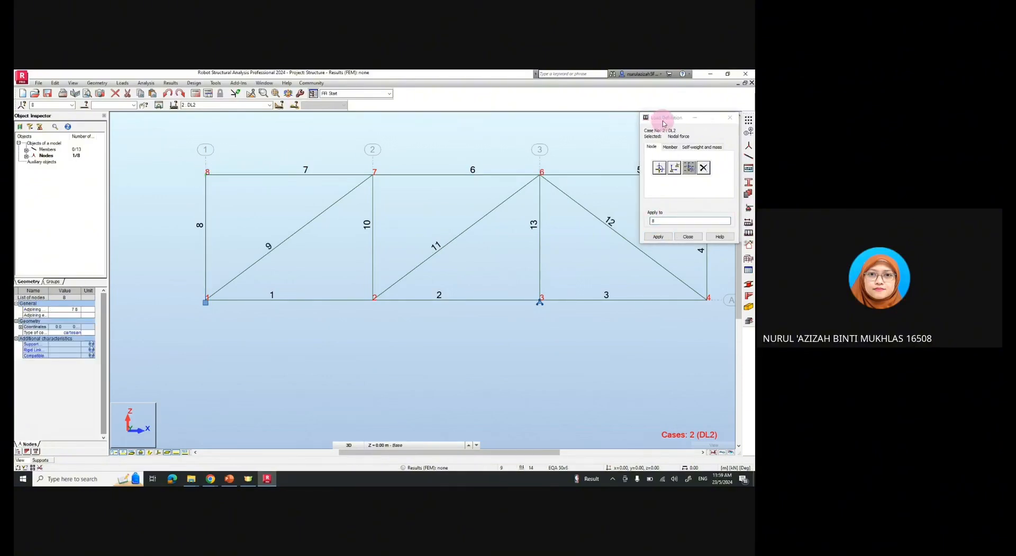
left_click_drag(663, 120, 451, 217)
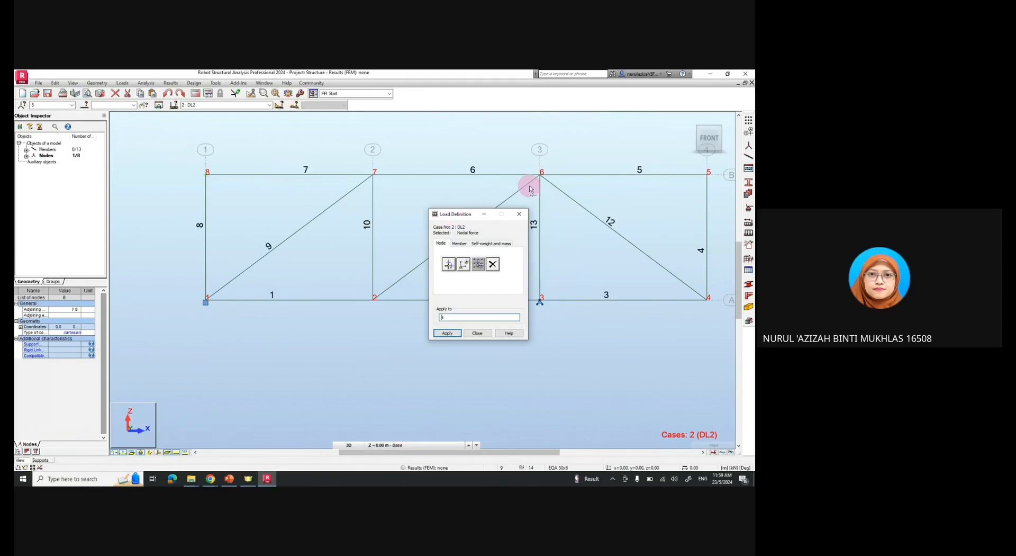
left_click(707, 176)
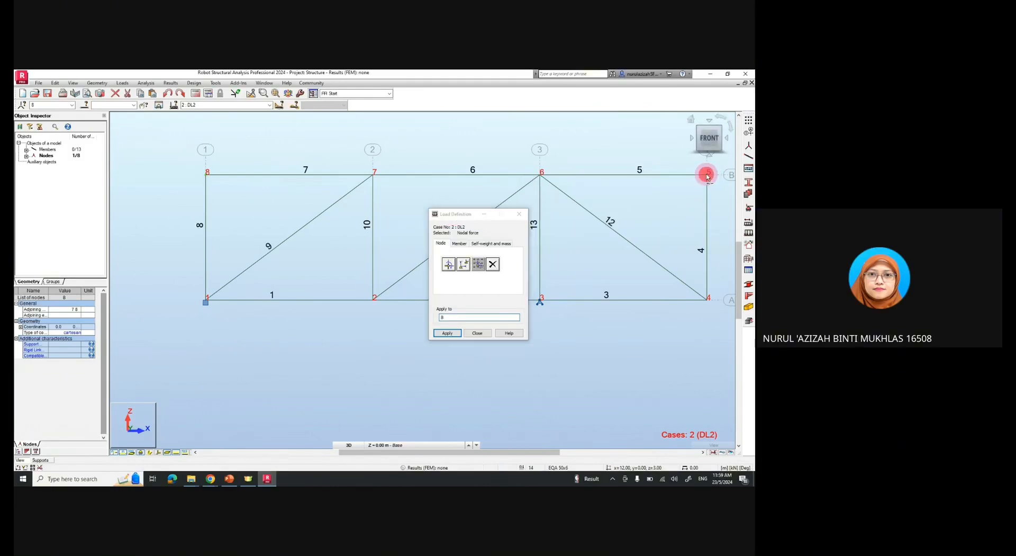
left_click(447, 333)
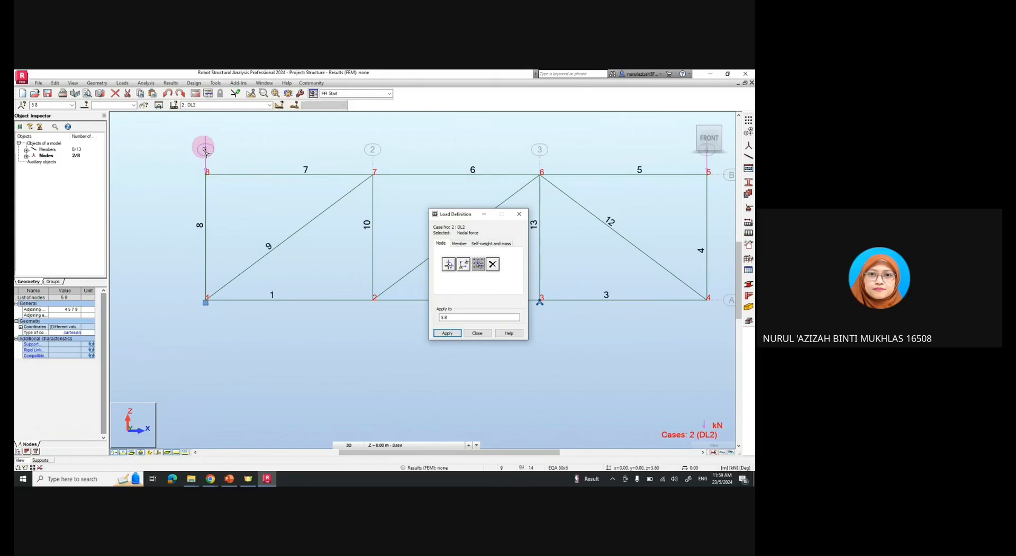
left_click(185, 454)
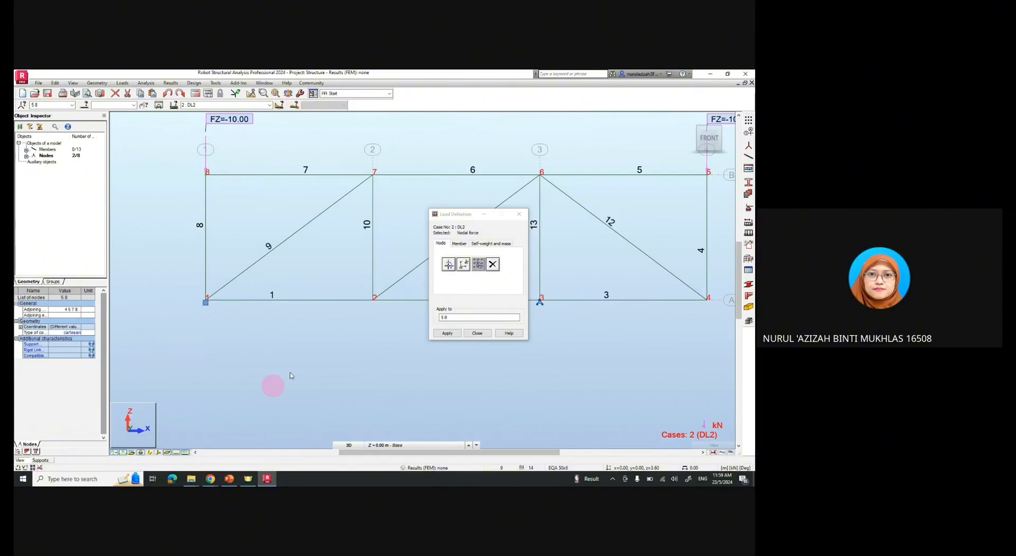
Step: Define a nodal force of -20 kN in Z, apply it to the inner top chord nodes 6 and 7, and close the load definition
left_click(448, 263)
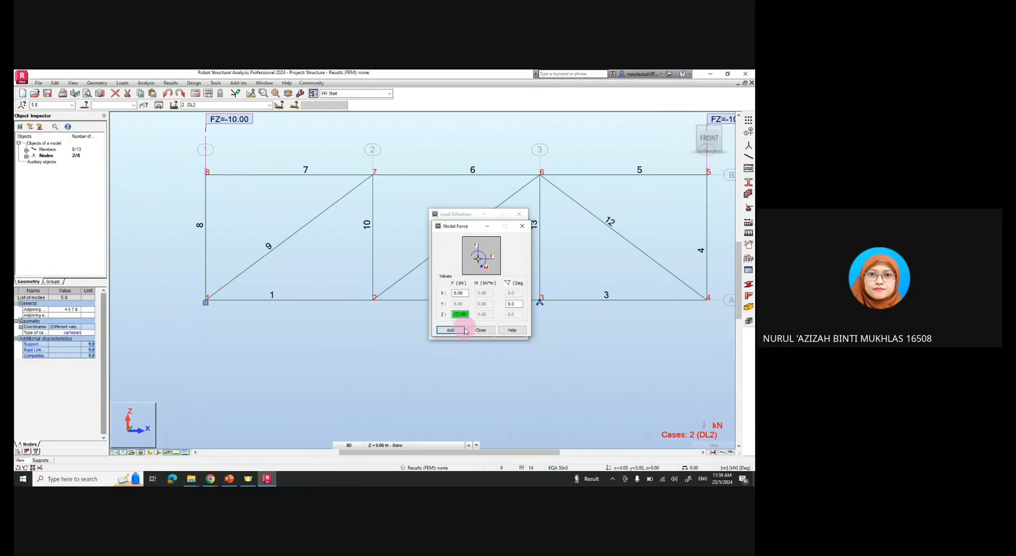
left_click(451, 330)
left_click_drag(454, 316, 425, 320)
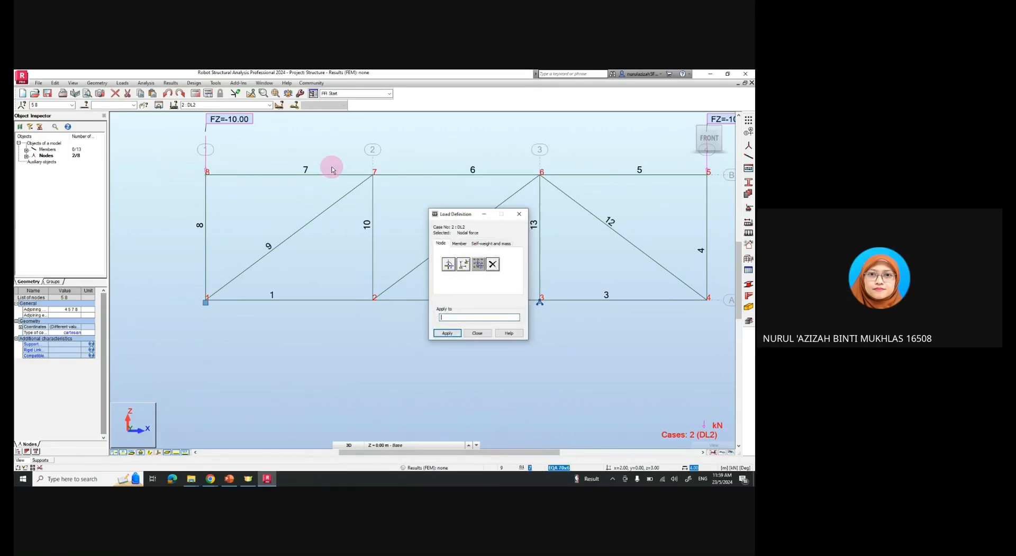
left_click(373, 173)
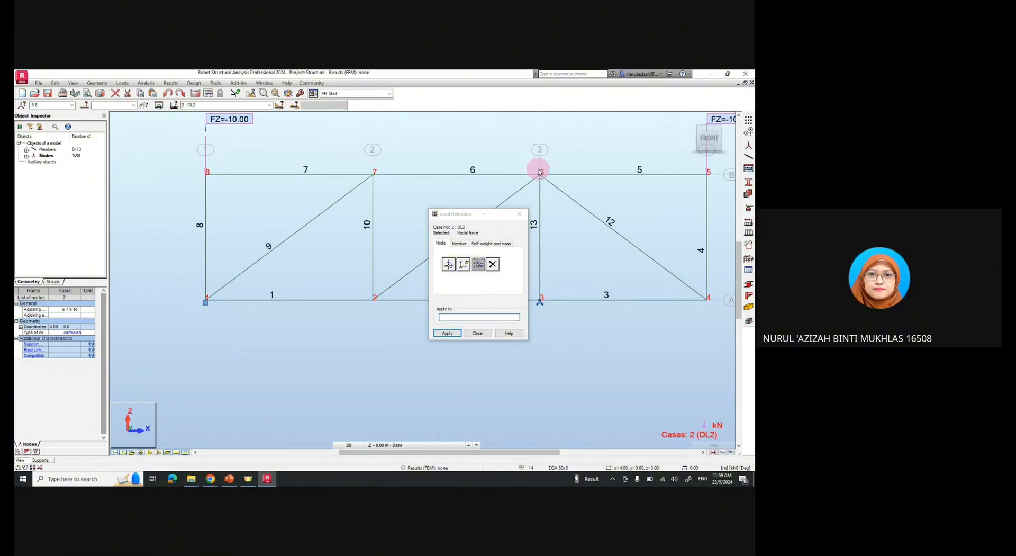
left_click(539, 173, "ctrl")
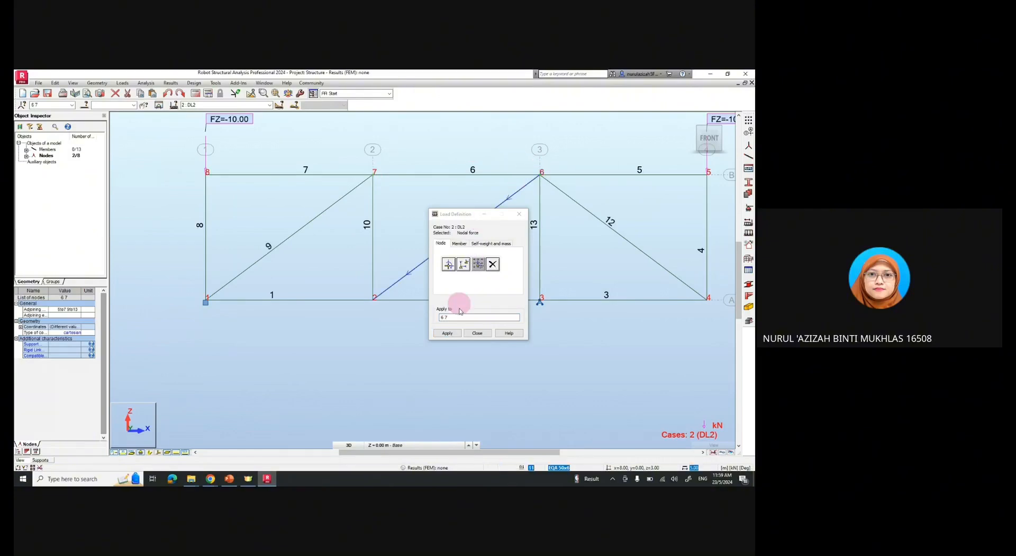
left_click(447, 333)
left_click(477, 333)
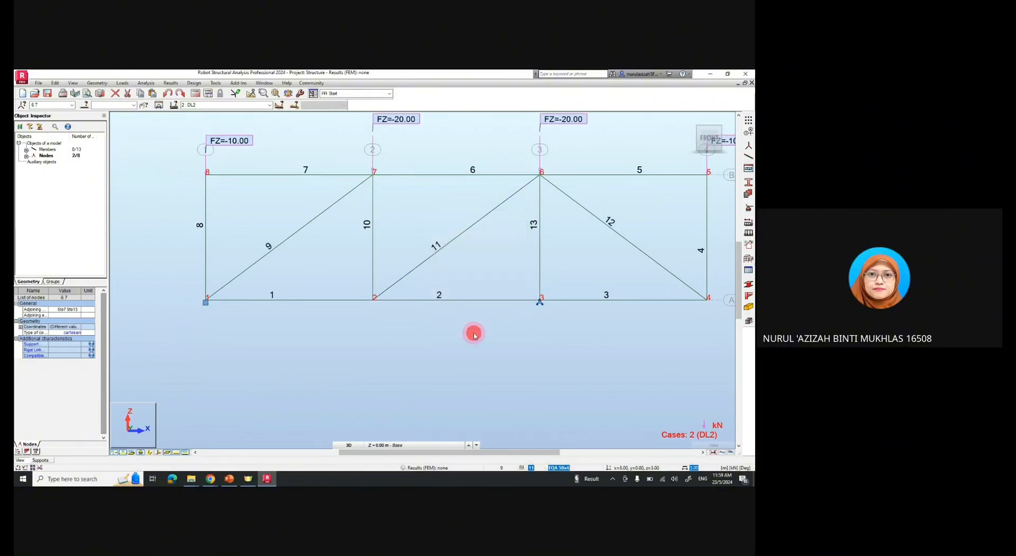
Step: Make LL1 the active load case and check the live loads on the Tutorial 1 slide in PowerPoint
left_click(269, 105)
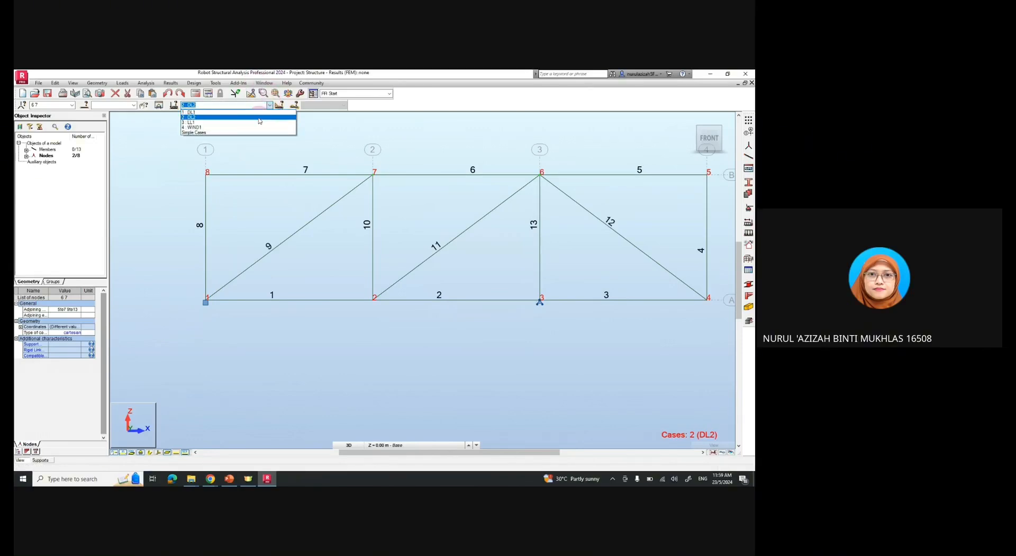
left_click(256, 122)
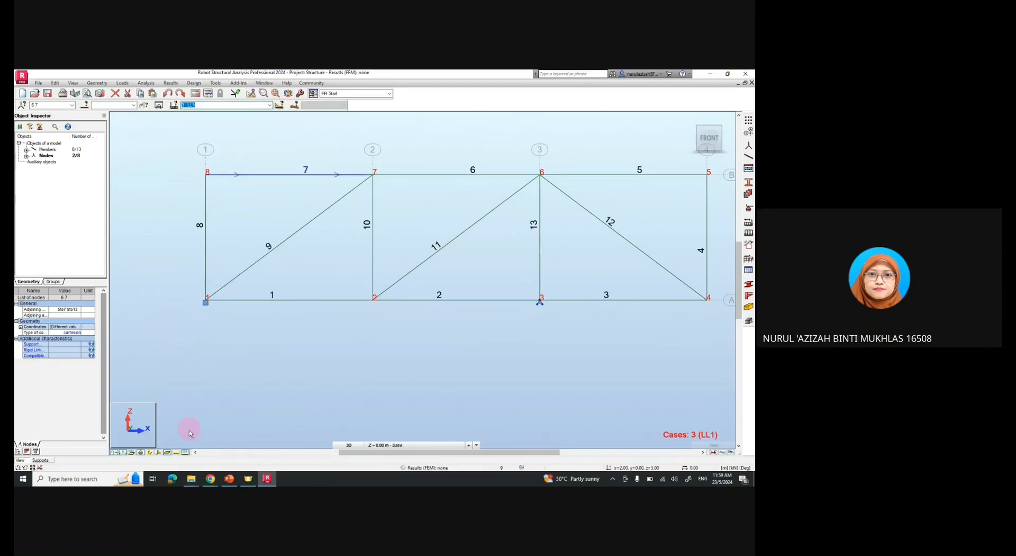
left_click(228, 478)
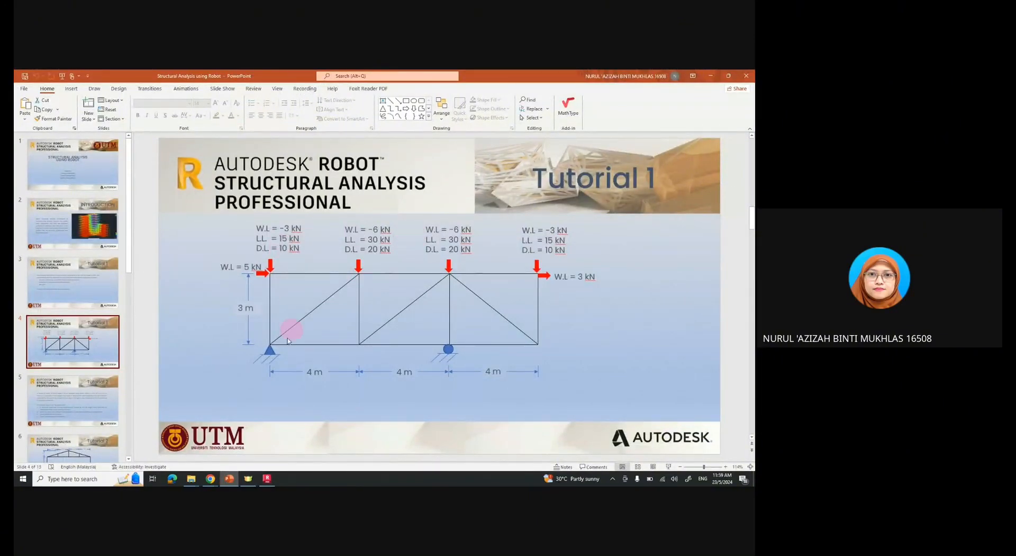
left_click(233, 480)
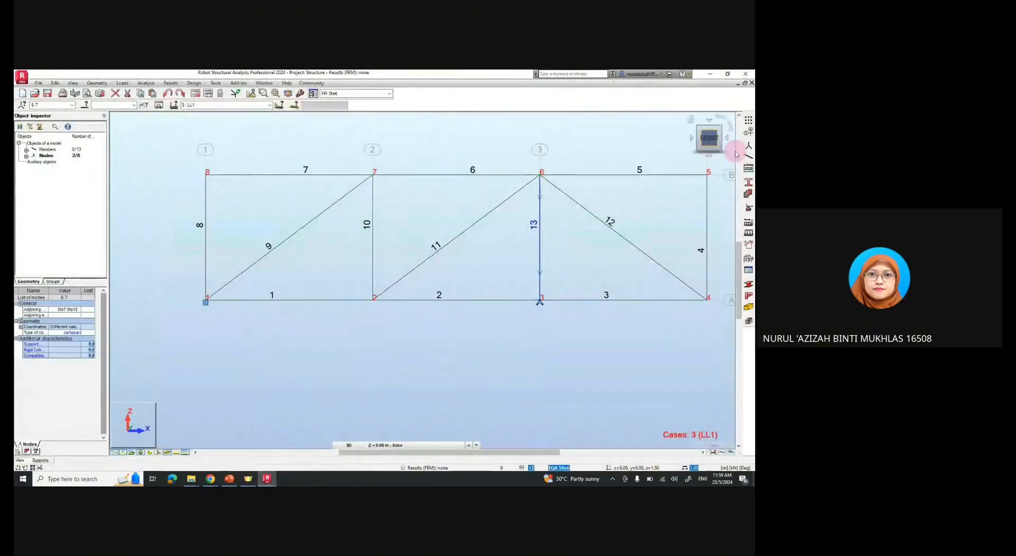
Step: Define a nodal force of -30 kN in Z for case LL1 and apply it to inner top chord nodes 6 and 7
left_click(749, 232)
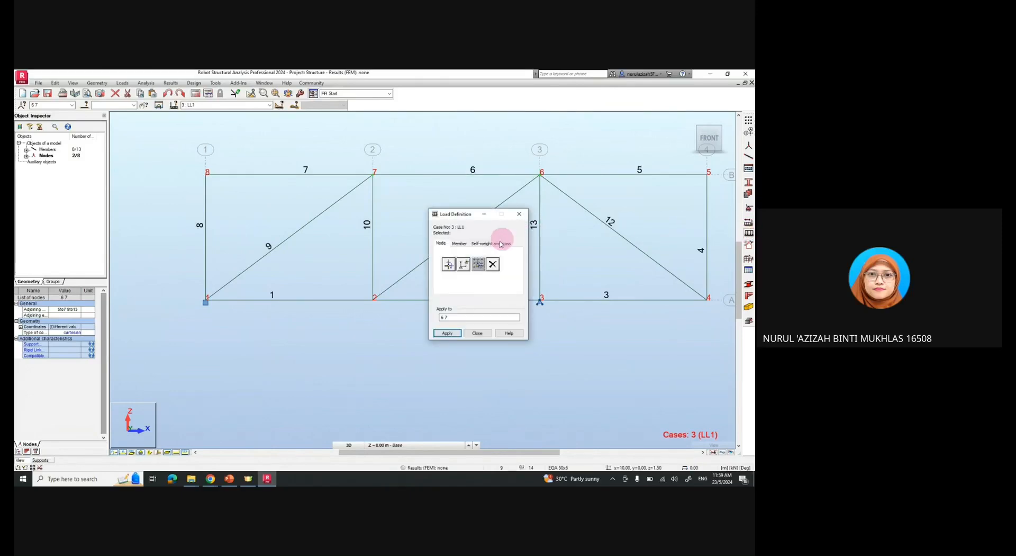
left_click(449, 263)
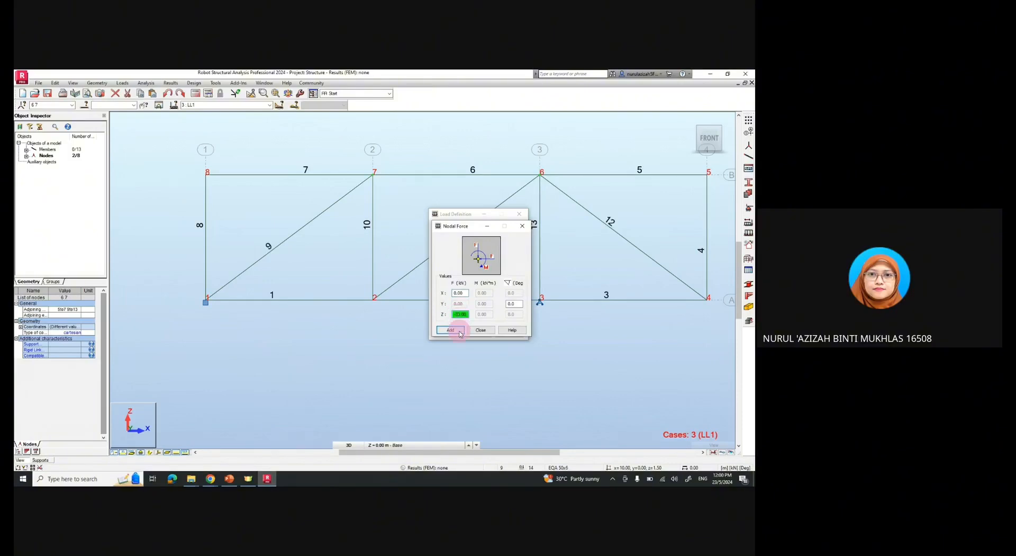
left_click(459, 332)
left_click(451, 317)
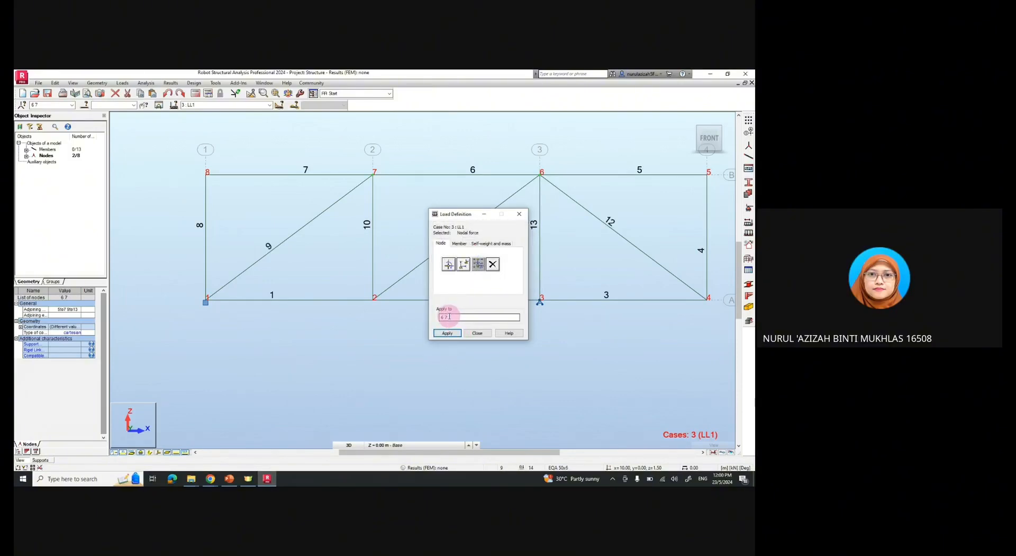
left_click(450, 332)
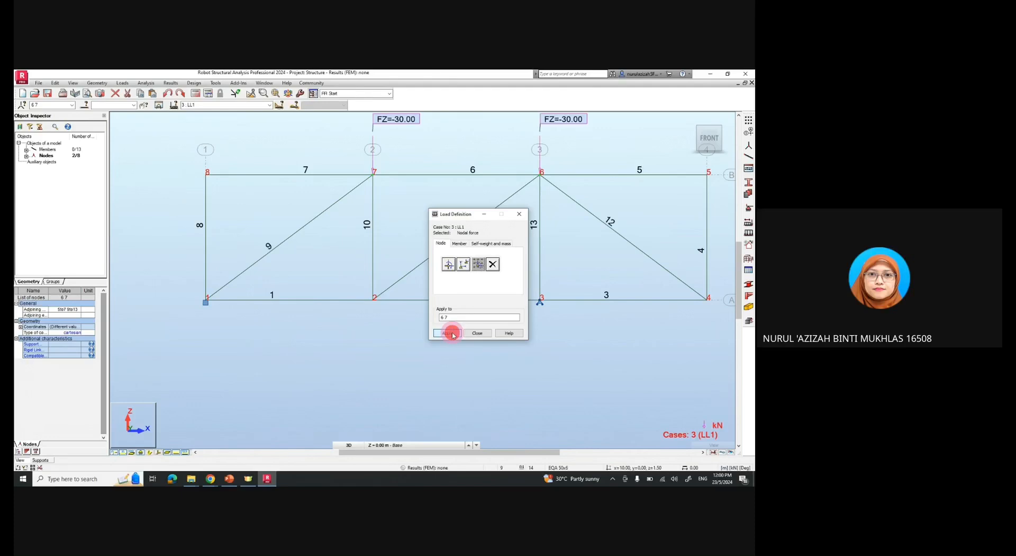
Step: Define a nodal force of -15 kN in Z, apply it to top chord end nodes 5 and 8, and close the load definition
left_click(448, 263)
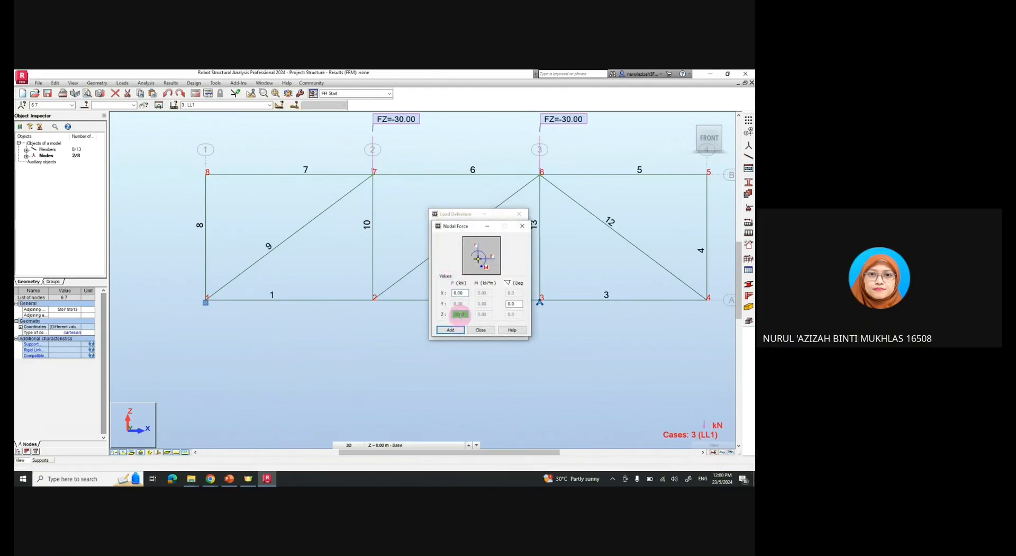
left_click(461, 332)
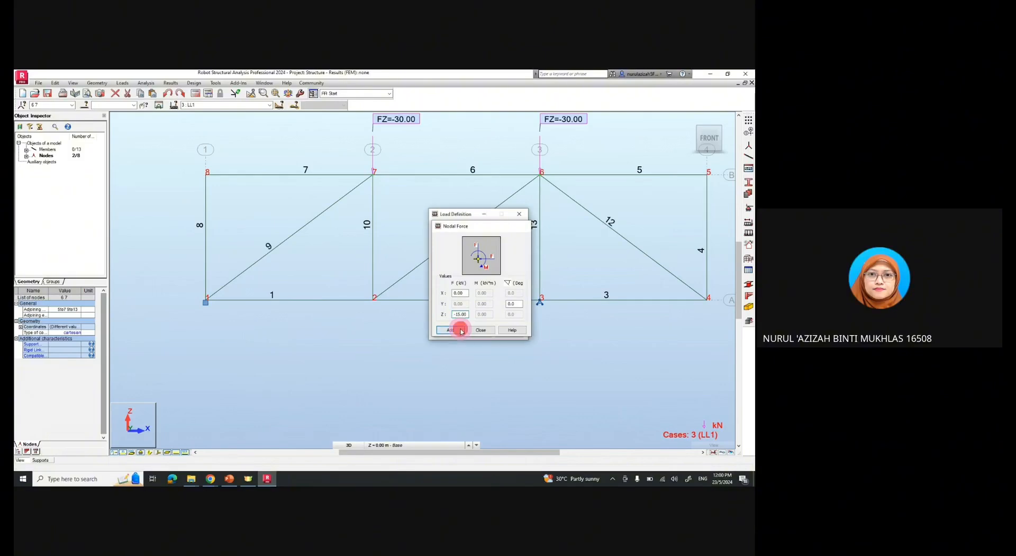
left_click(460, 317)
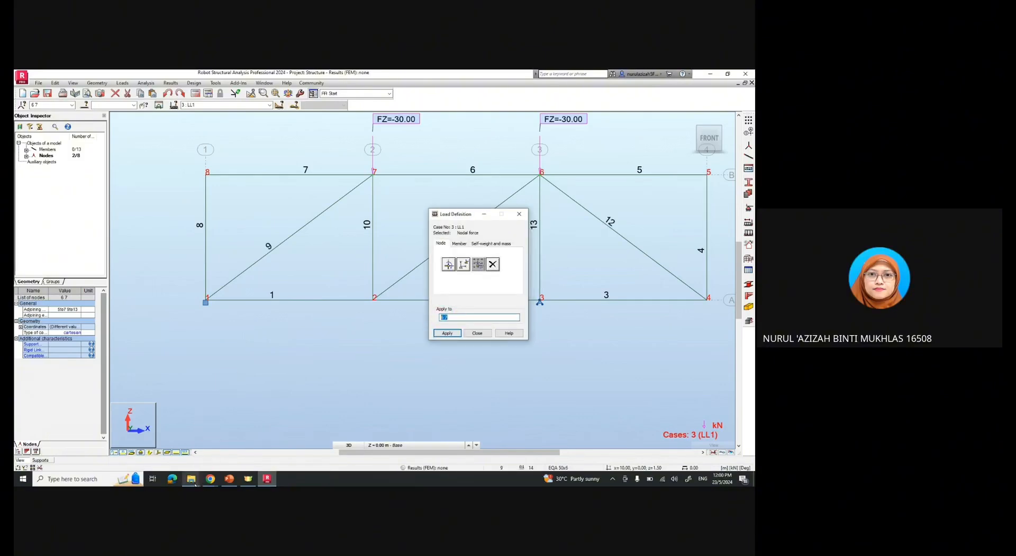
left_click(267, 479)
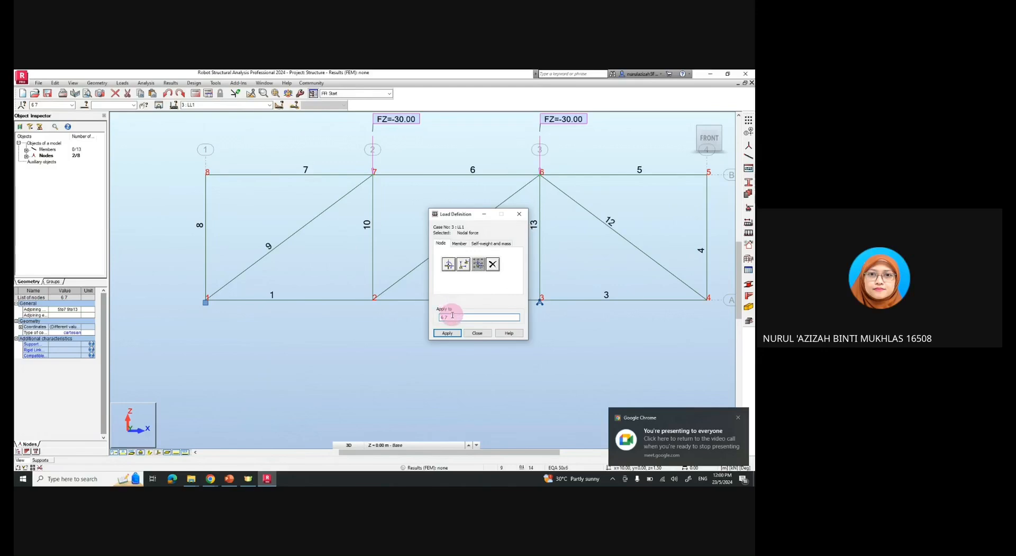
left_click_drag(452, 318, 437, 320)
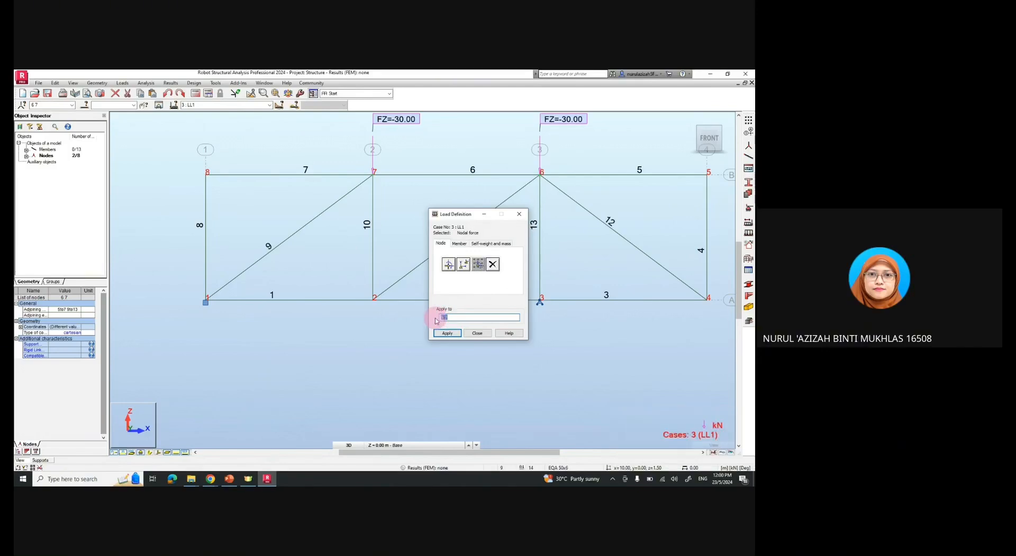
left_click(206, 175)
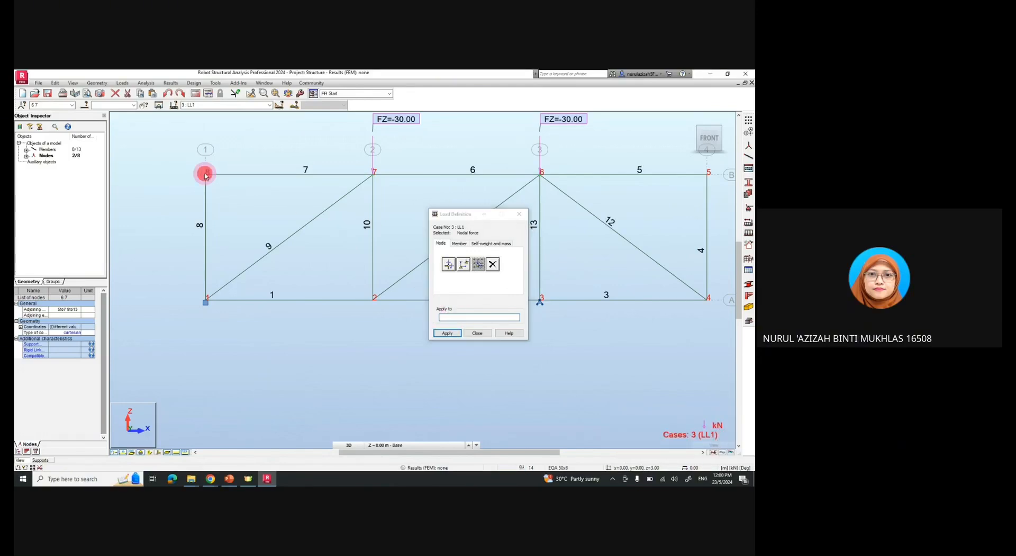
left_click(709, 172, "ctrl")
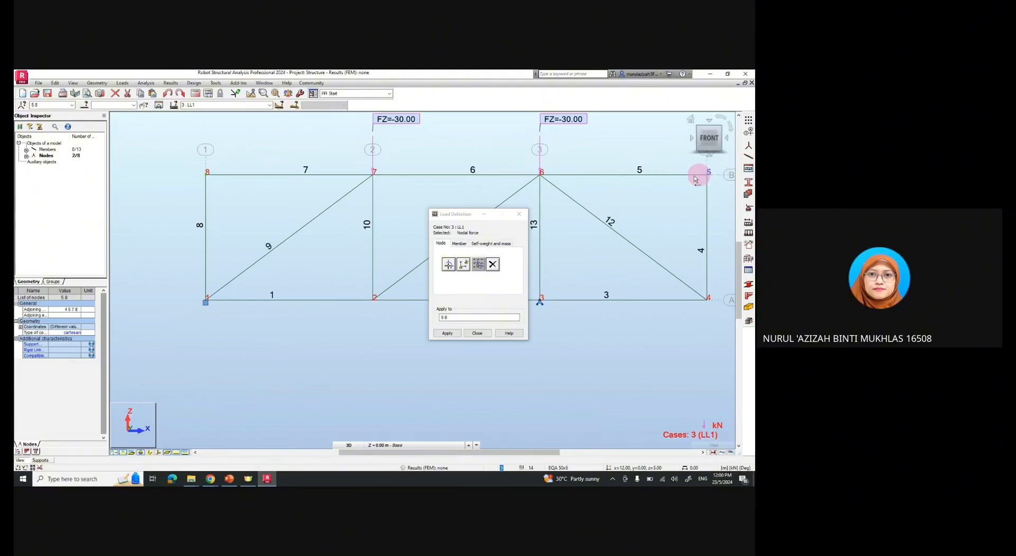
left_click(446, 333)
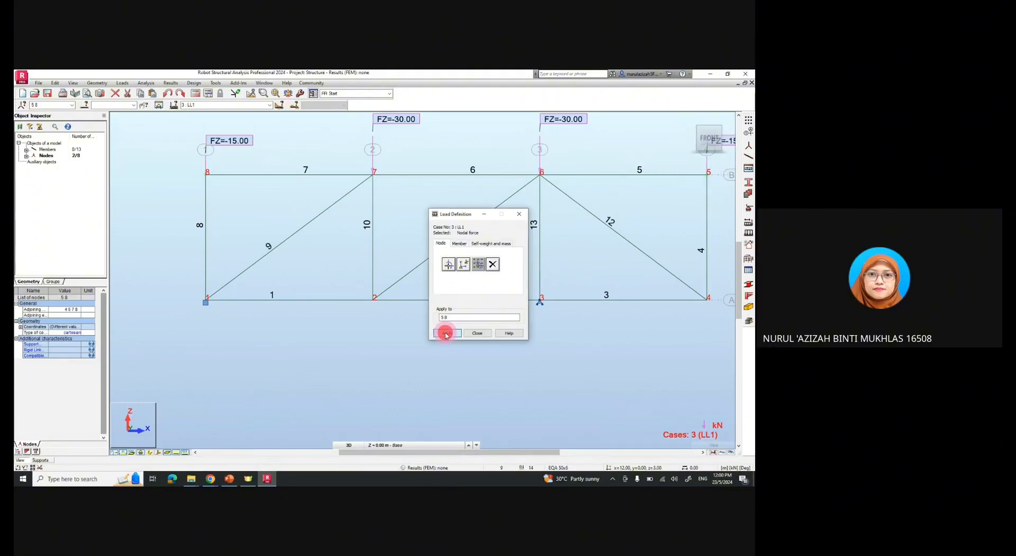
left_click(479, 334)
Step: Display the load symbols and values on the model and review the loads of cases DL2 and LL1
left_click(270, 105)
left_click(251, 120)
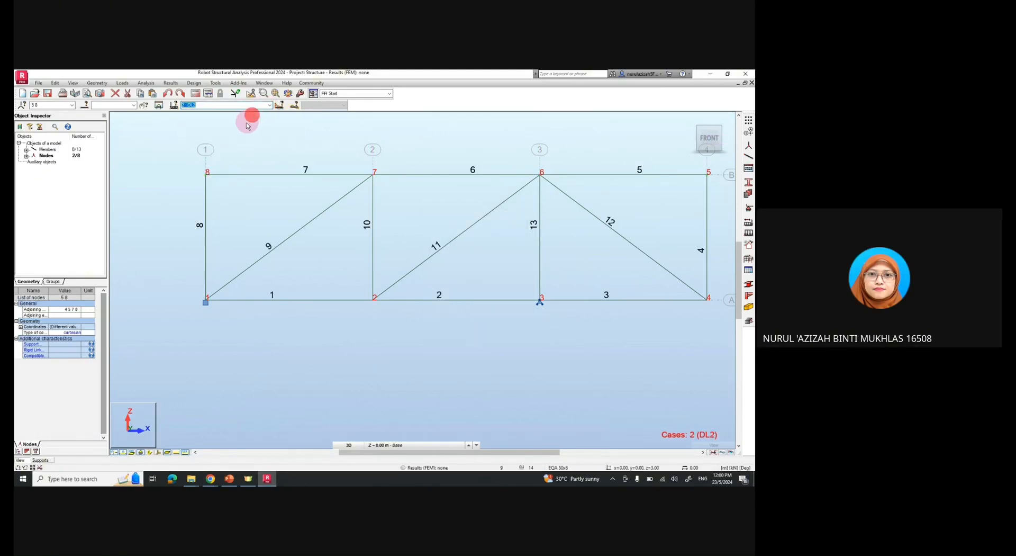
left_click(177, 452)
left_click(185, 452)
left_click(184, 454)
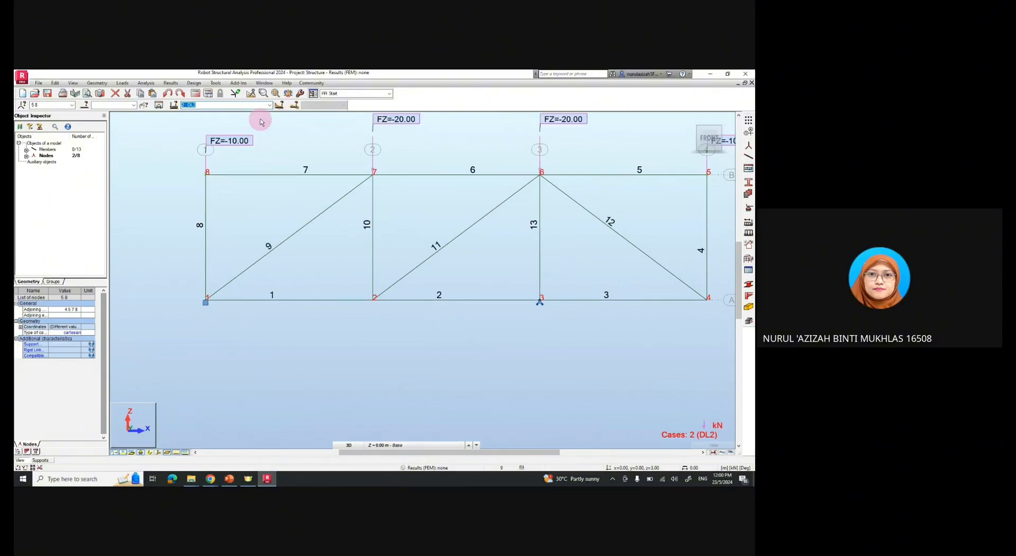
left_click(269, 106)
left_click(256, 121)
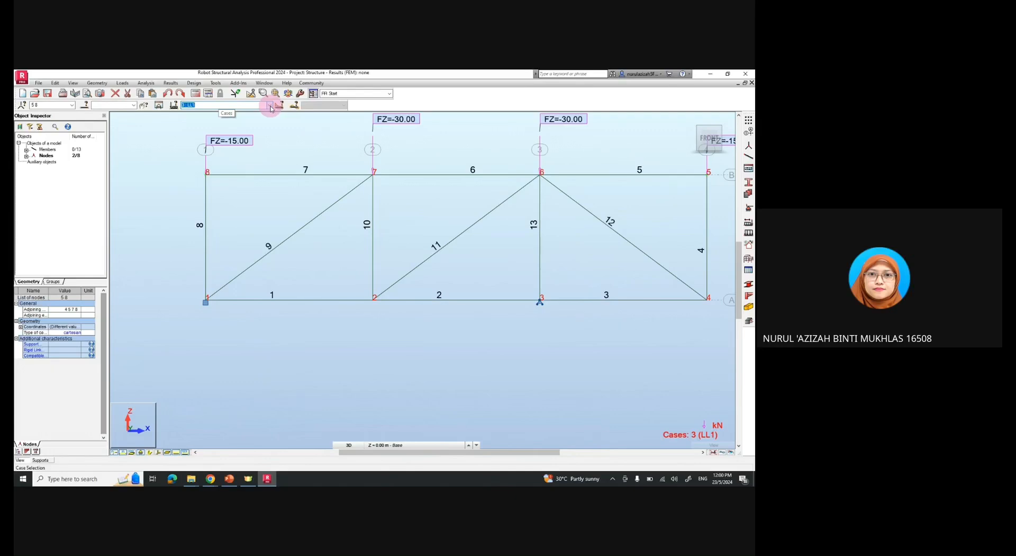
Step: Make WIND1 the active case, start its load definition, and check the wind loads on the Tutorial 1 slide in PowerPoint
left_click(270, 105)
left_click(261, 128)
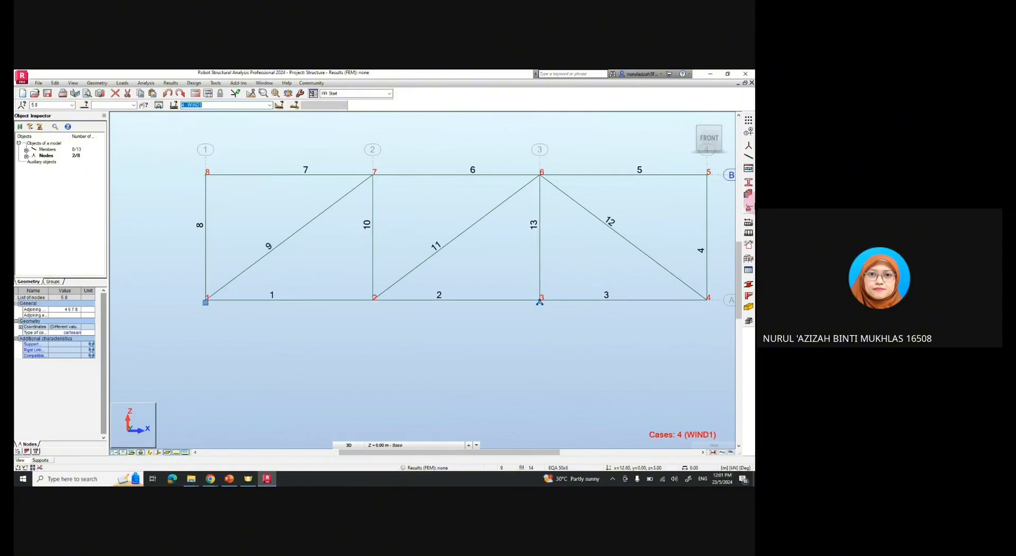
left_click(750, 231)
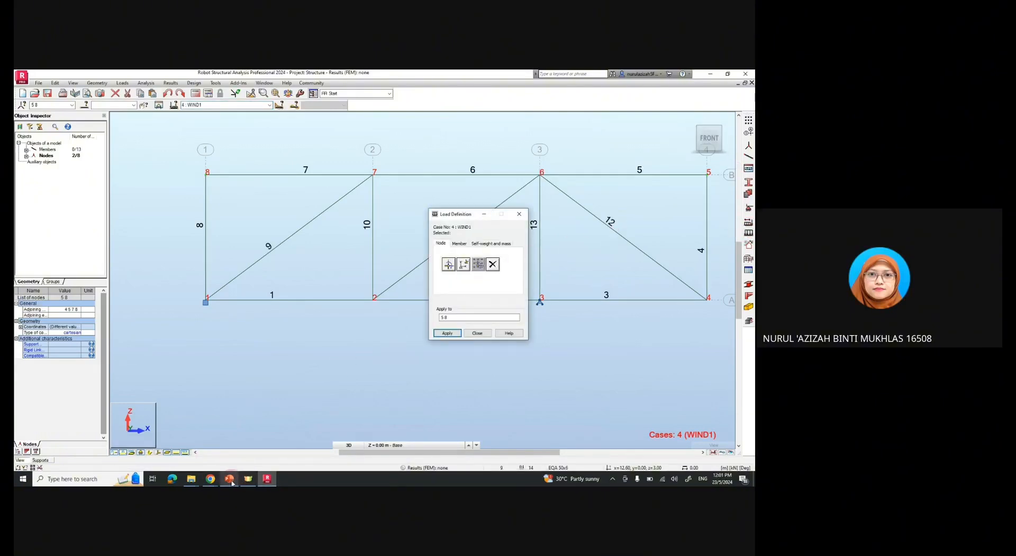
mouse_move(206, 482)
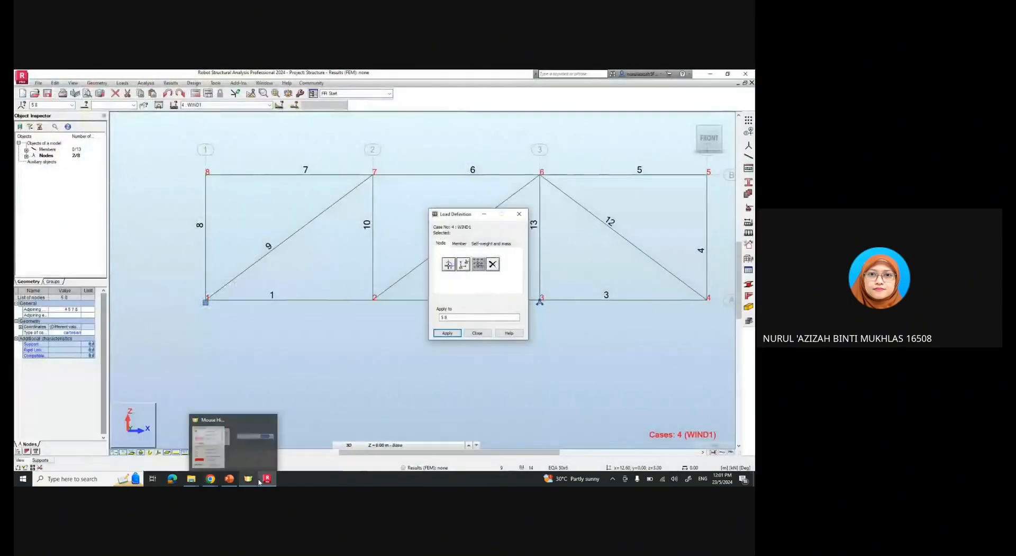
left_click(230, 478)
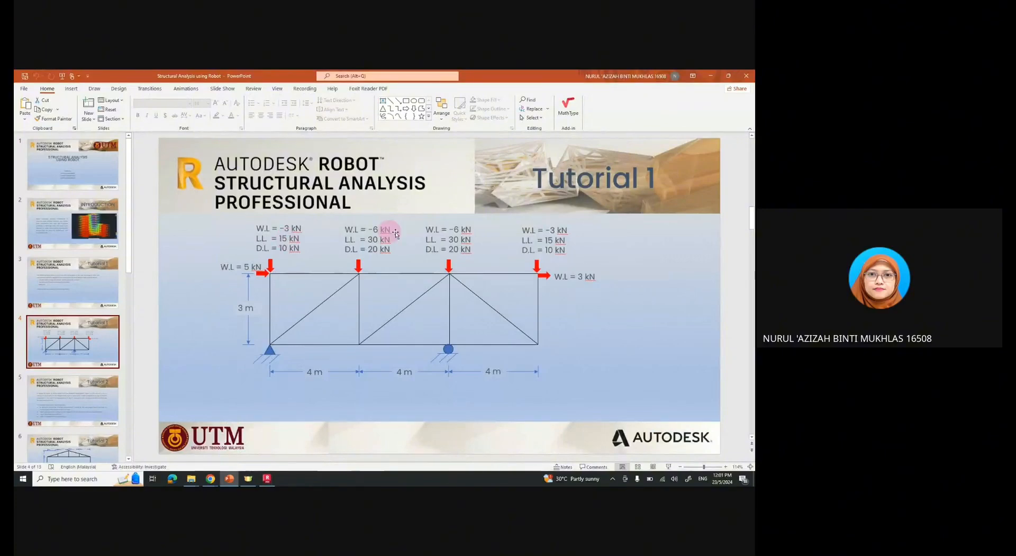
left_click(268, 479)
Step: Define a nodal force of -3 kN in Z for case WIND1 and apply it to top chord end nodes 5 and 8
left_click(449, 263)
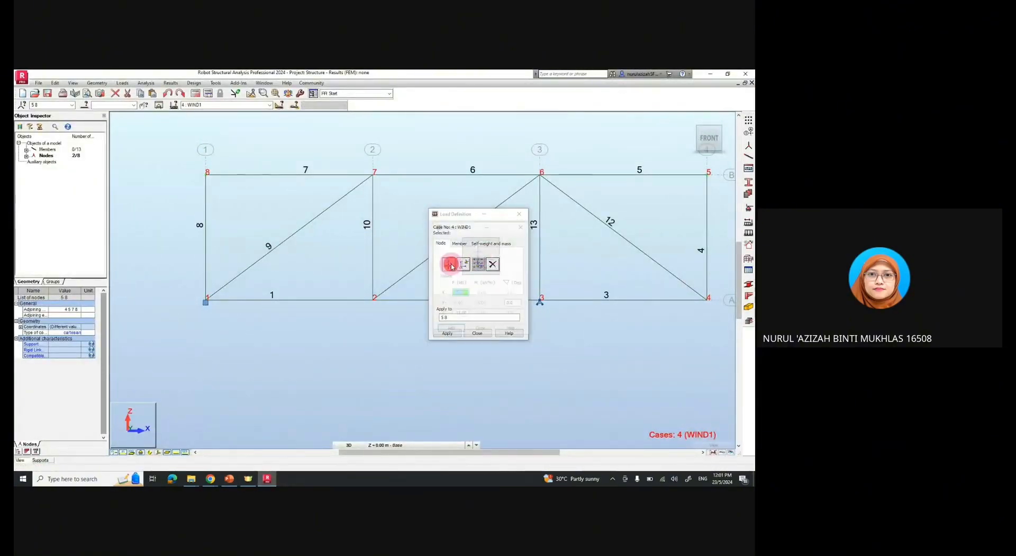
left_click(462, 313)
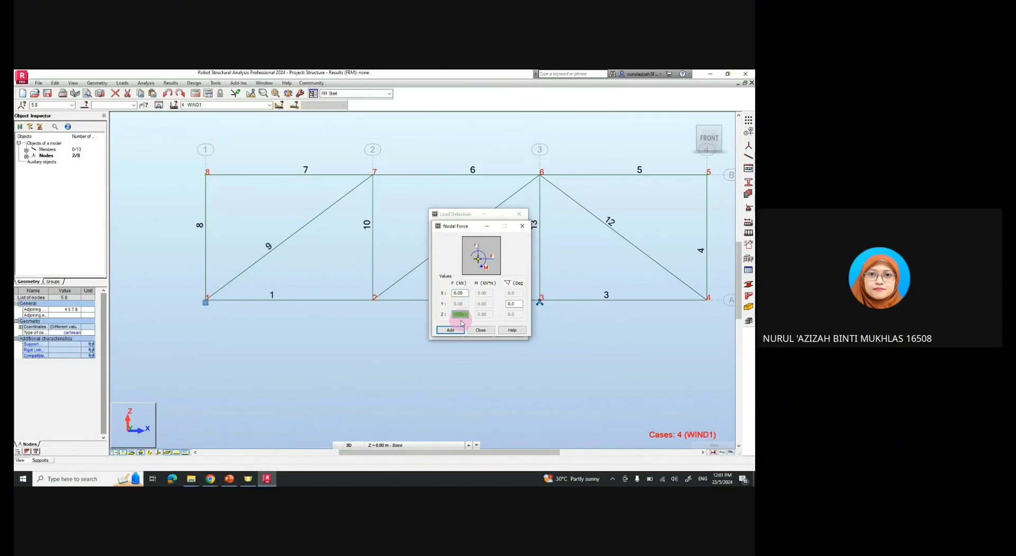
left_click(452, 331)
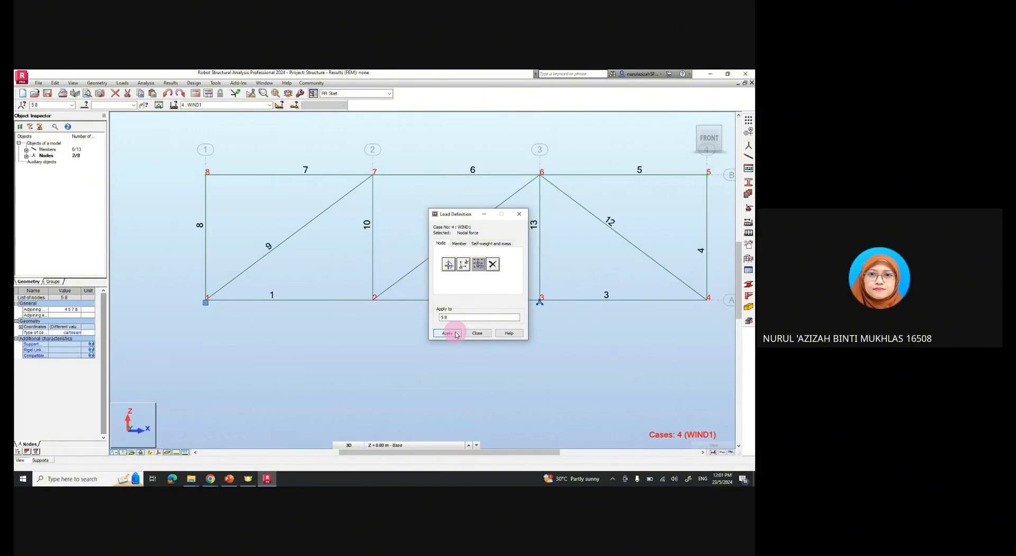
left_click(449, 333)
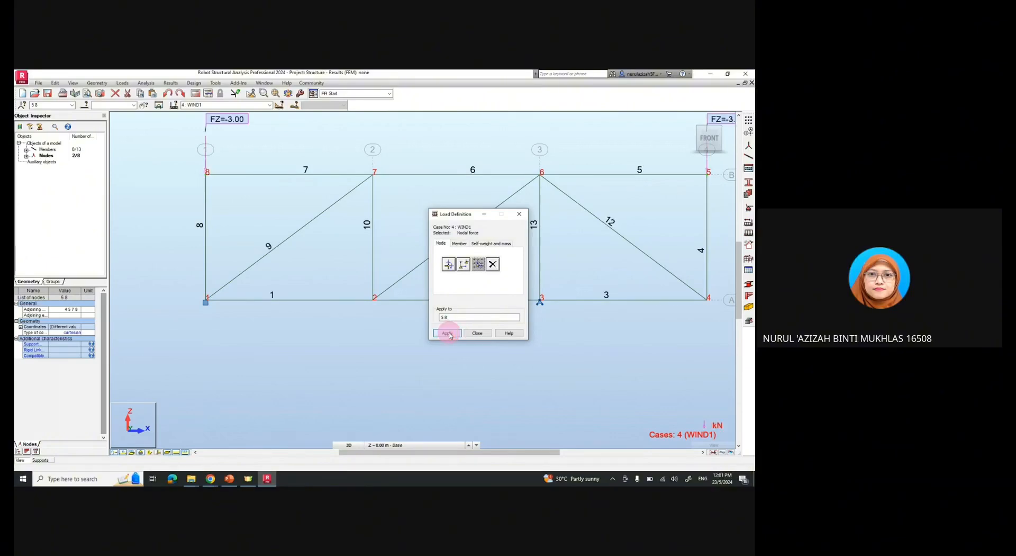
Step: Define a nodal force of -6 kN in Z for the wind case and apply it to inner top chord nodes 6 and 7
left_click(453, 317)
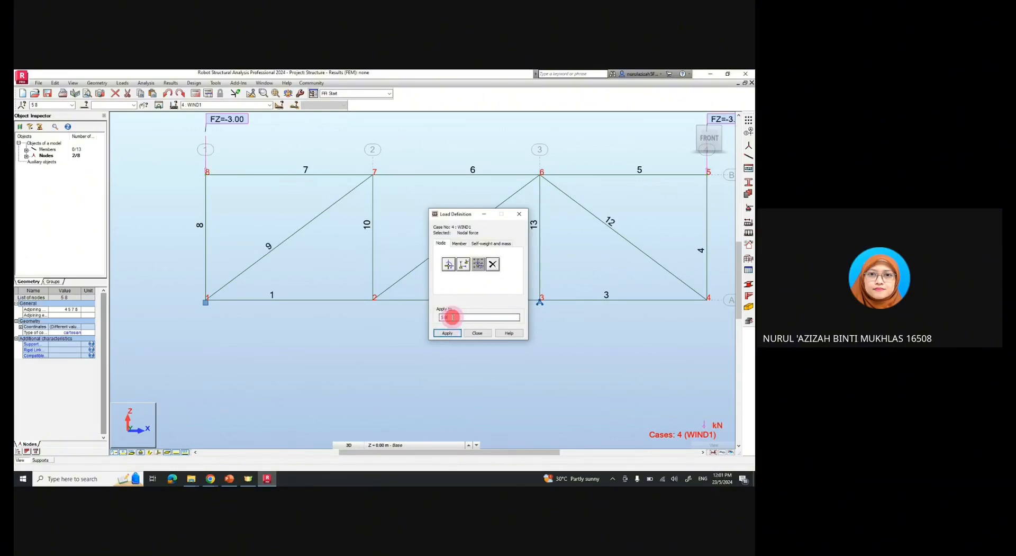
left_click(448, 263)
left_click(464, 314)
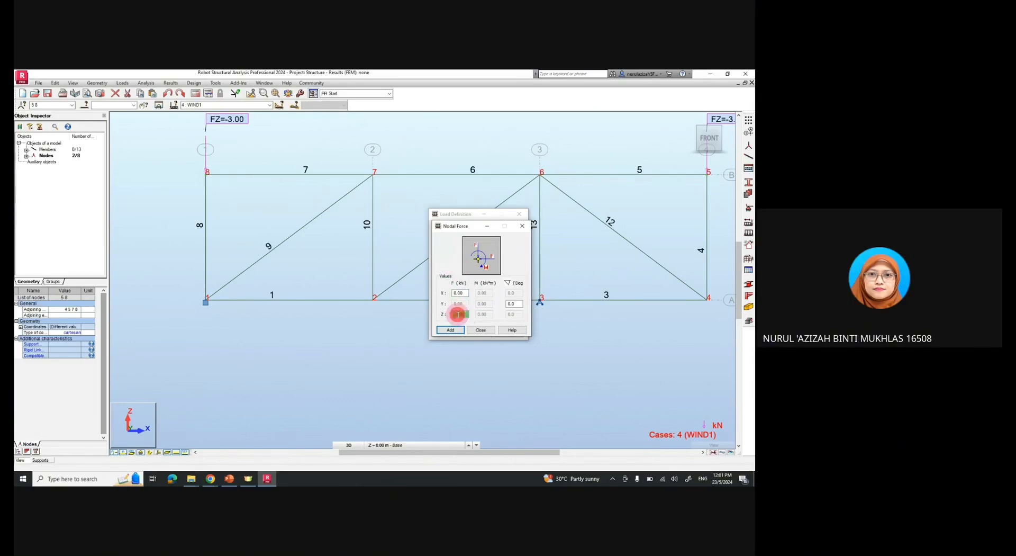
left_click(451, 329)
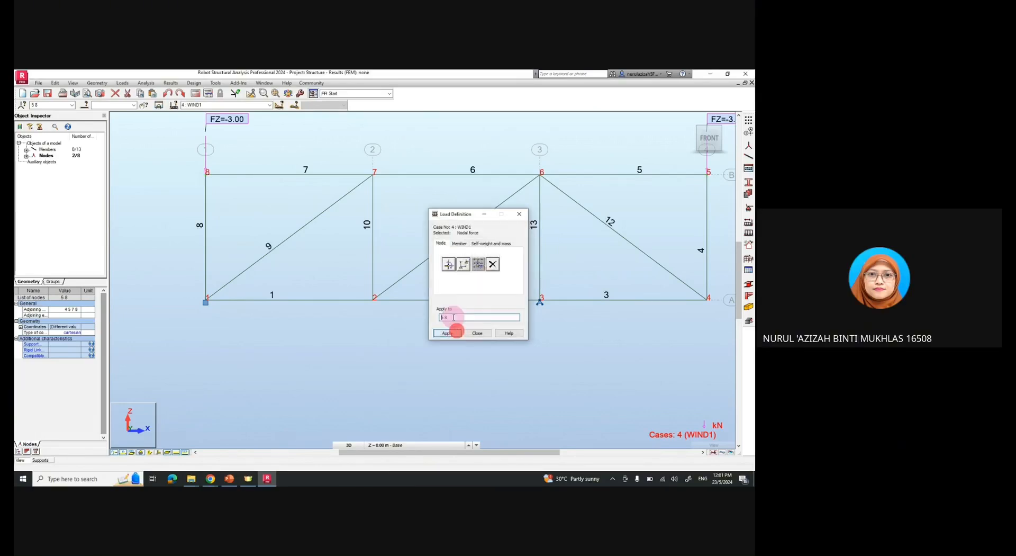
left_click(374, 172)
left_click(540, 174)
left_click(450, 333)
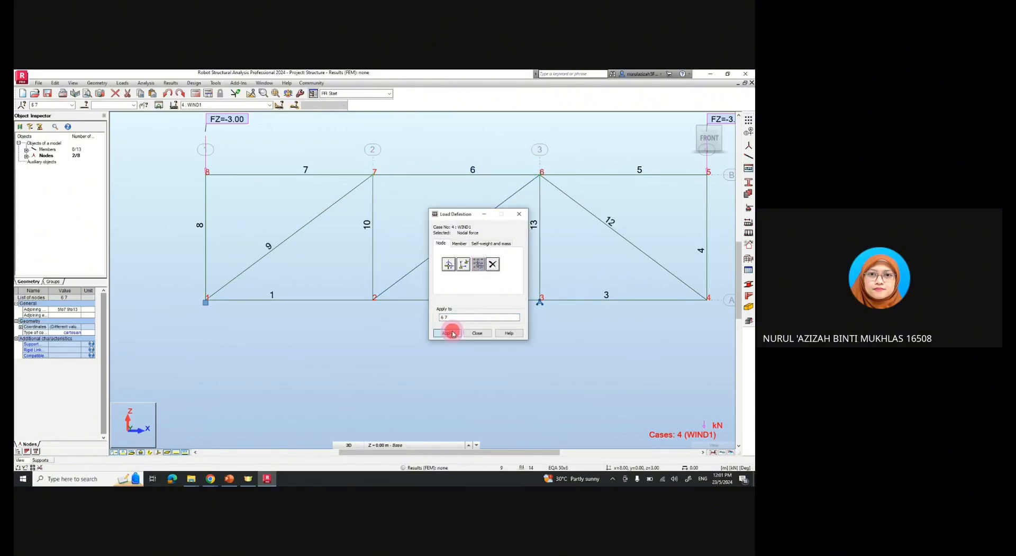
left_click(477, 334)
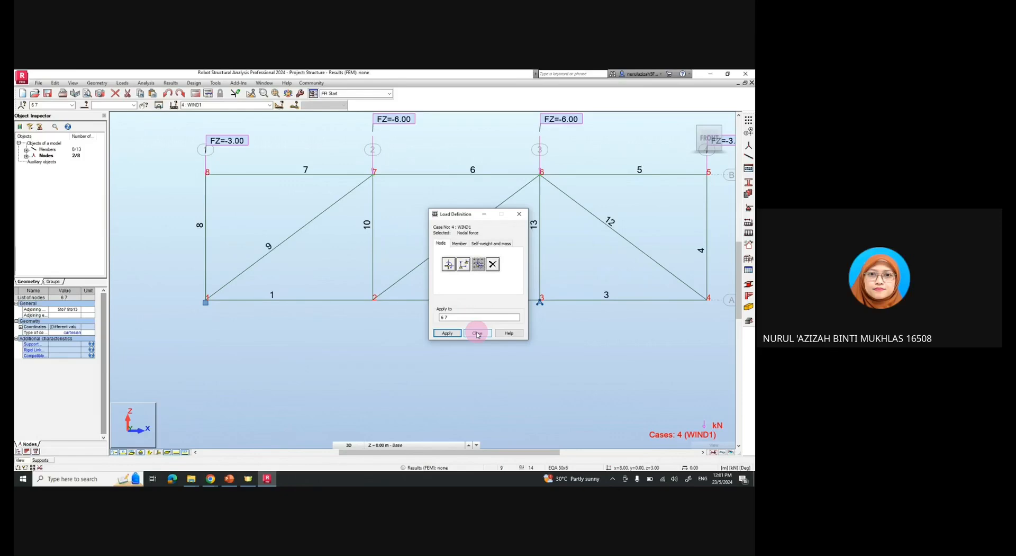
Step: Define a nodal force of 5 kN in X for case WIND1 and apply it to top chord node 8
left_click(448, 264)
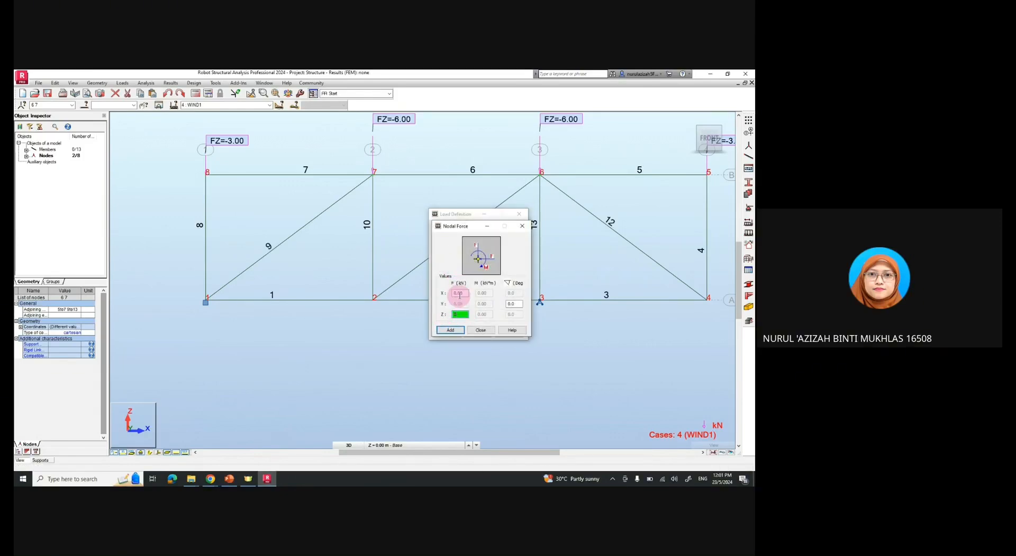
left_click(461, 292)
type("5")
left_click(451, 329)
left_click_drag(452, 317, 433, 315)
key("BackSpace")
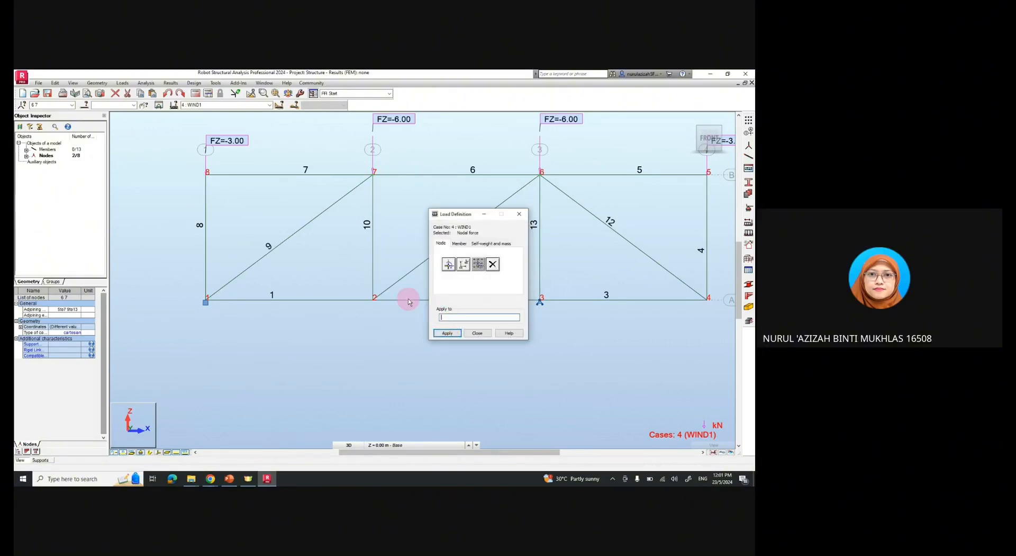
left_click(206, 175)
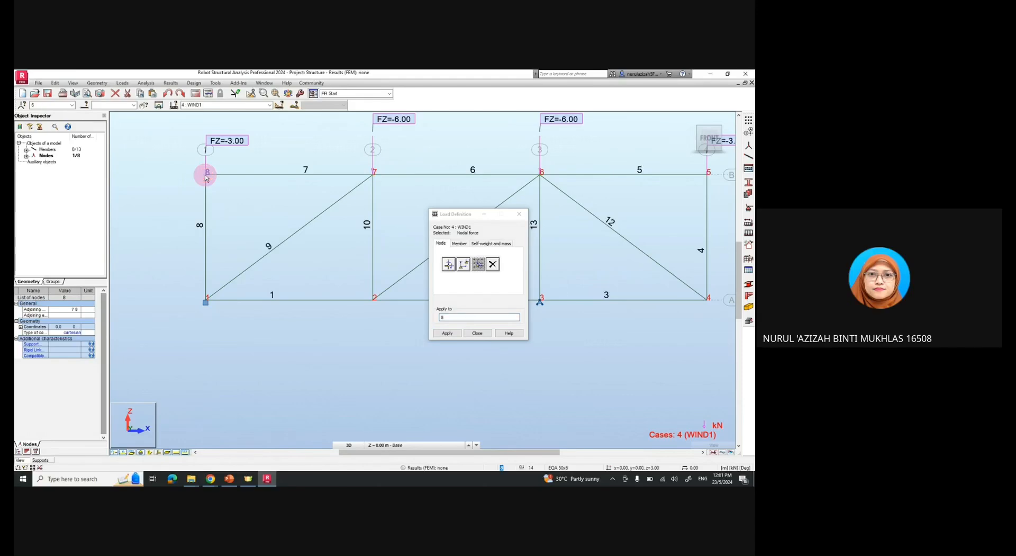
left_click(439, 333)
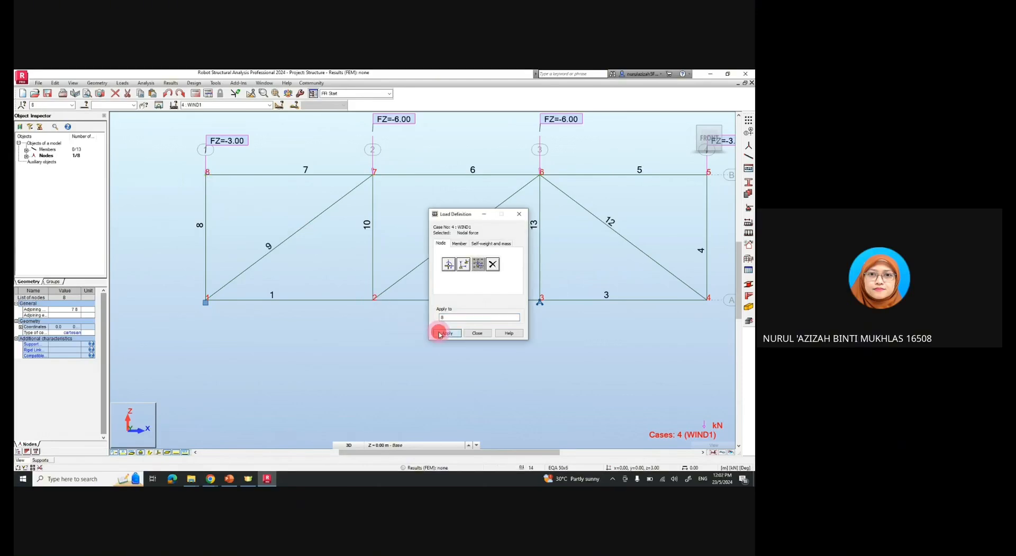
Step: Define a nodal force of 3 kN in X for the wind case, apply it to top chord node 5, and close the load definition
left_click(449, 263)
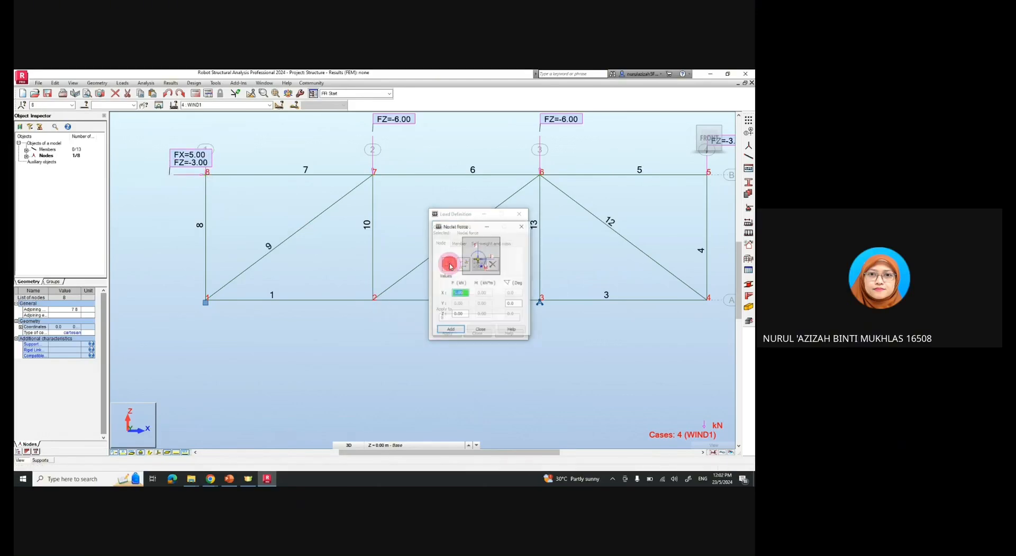
left_click(460, 297)
left_click_drag(464, 293, 447, 294)
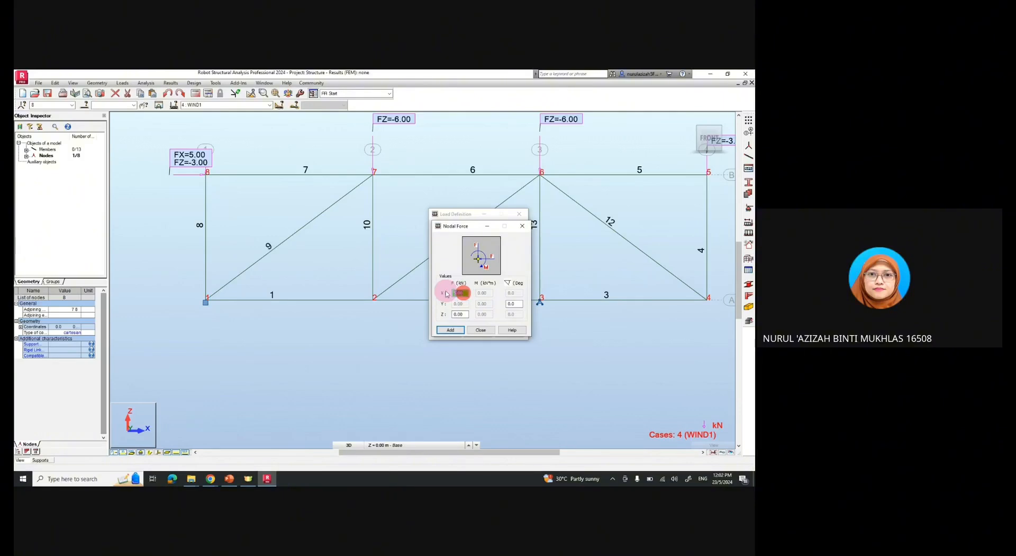
left_click(452, 329)
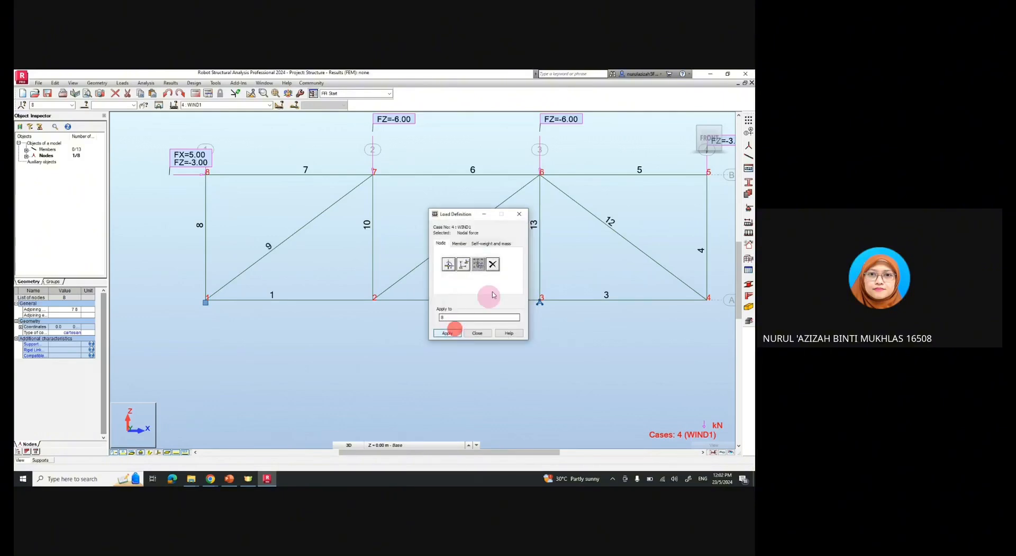
left_click_drag(461, 317, 421, 318)
key("BackSpace")
left_click(707, 174)
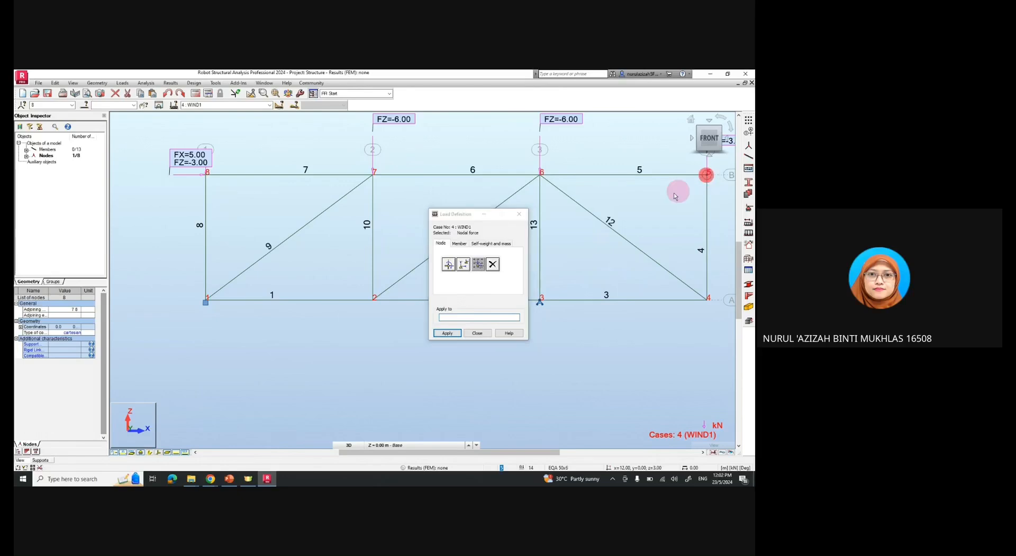
left_click(449, 332)
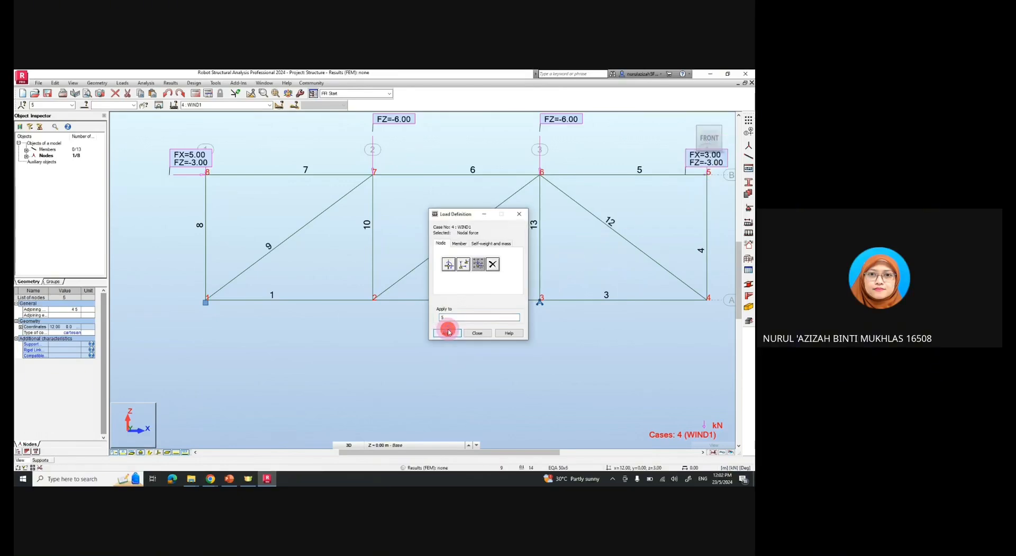
left_click(472, 333)
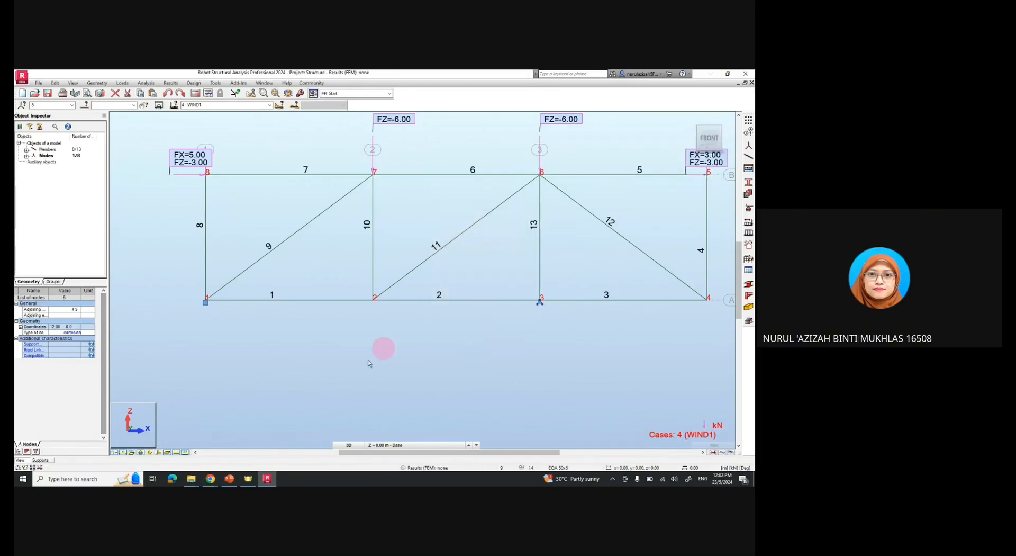
Step: Check the loads against the Tutorial 1 slides in PowerPoint, return to Robot Structural Analysis, and run the calculations
left_click(230, 479)
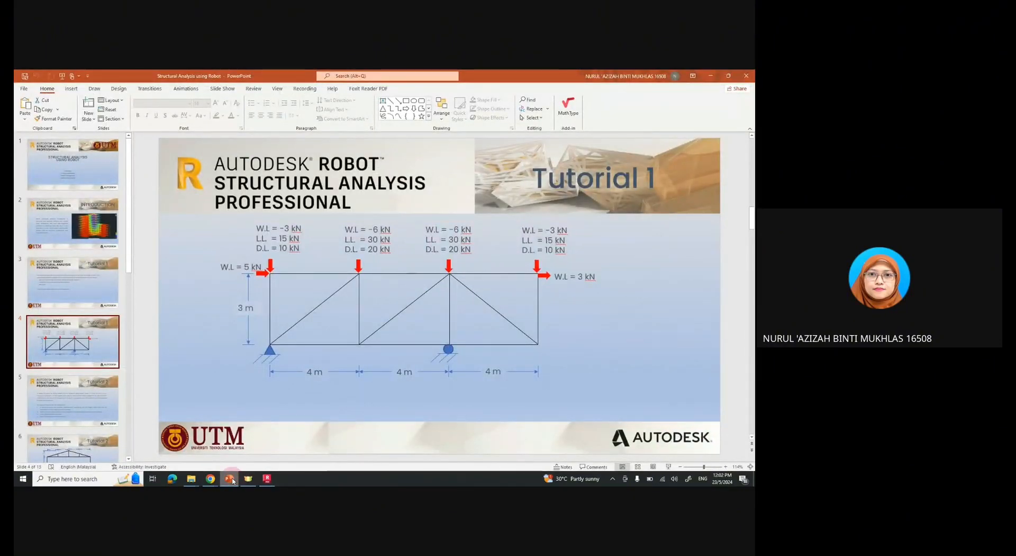
left_click(110, 294)
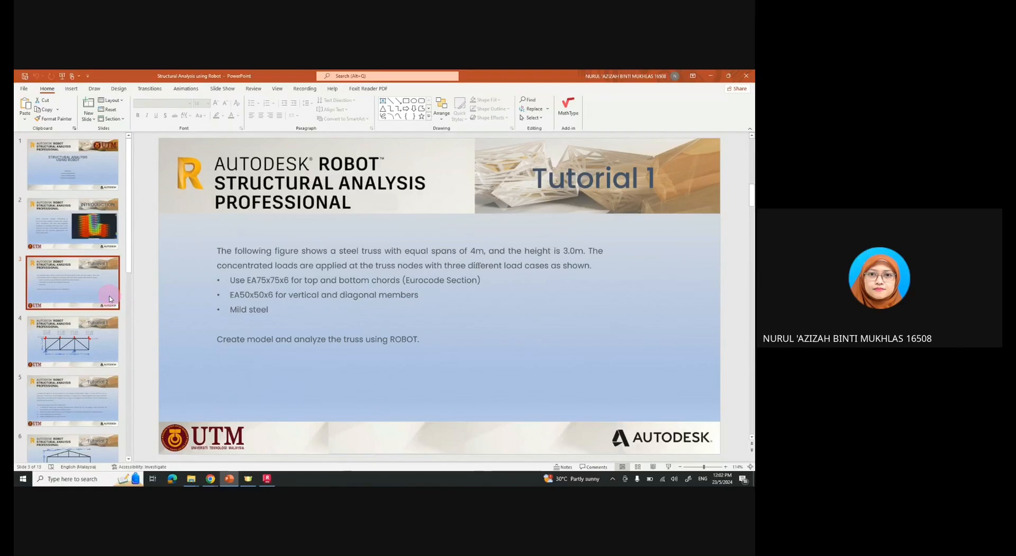
left_click(100, 335)
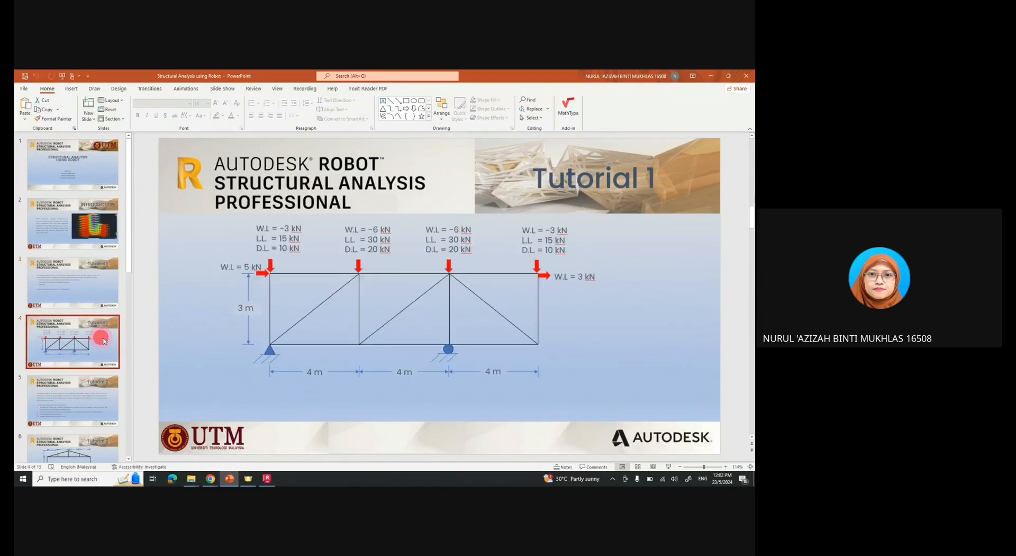
left_click(268, 479)
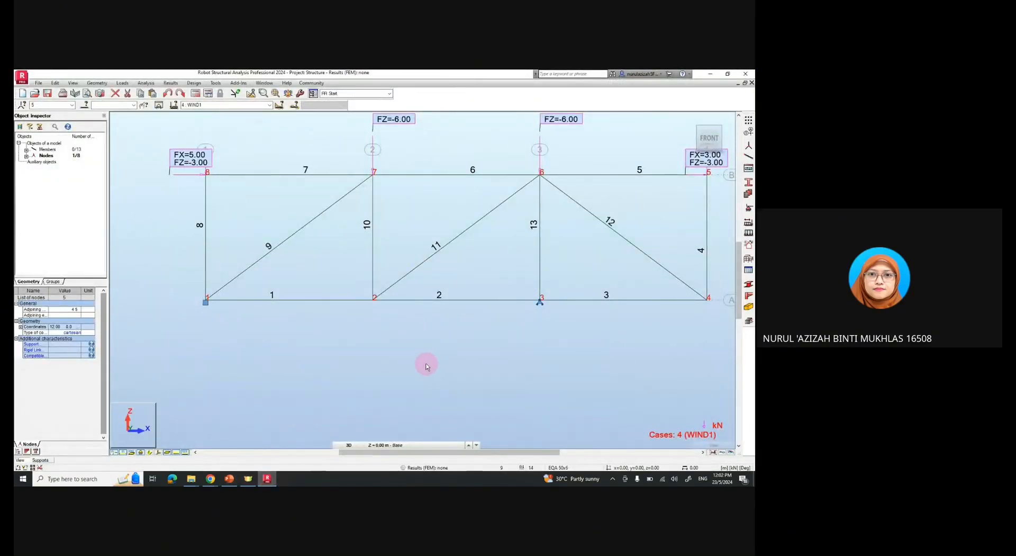
left_click(145, 83)
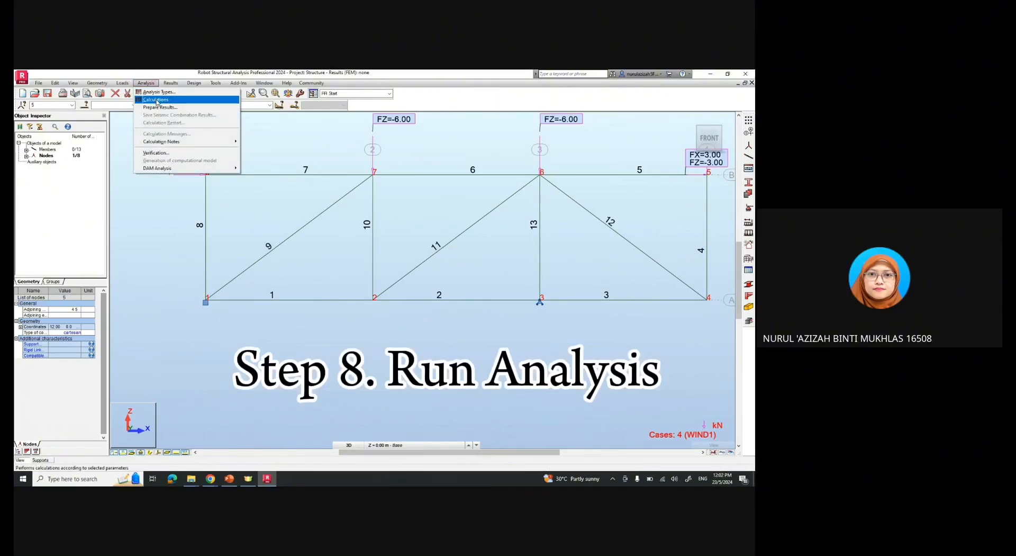
left_click(155, 100)
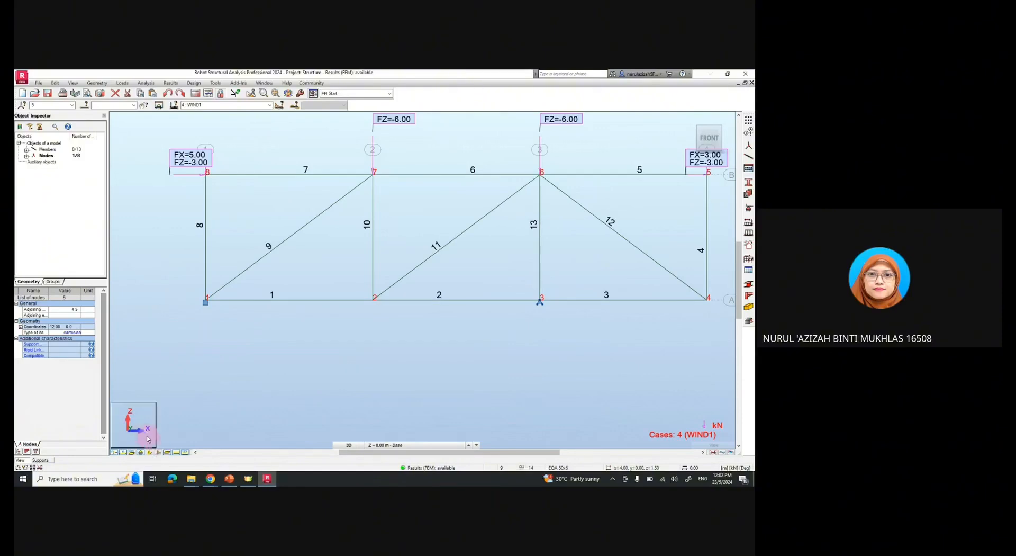
Step: Hide the node and member numbers, the load values and the load symbols on the truss
left_click(122, 453)
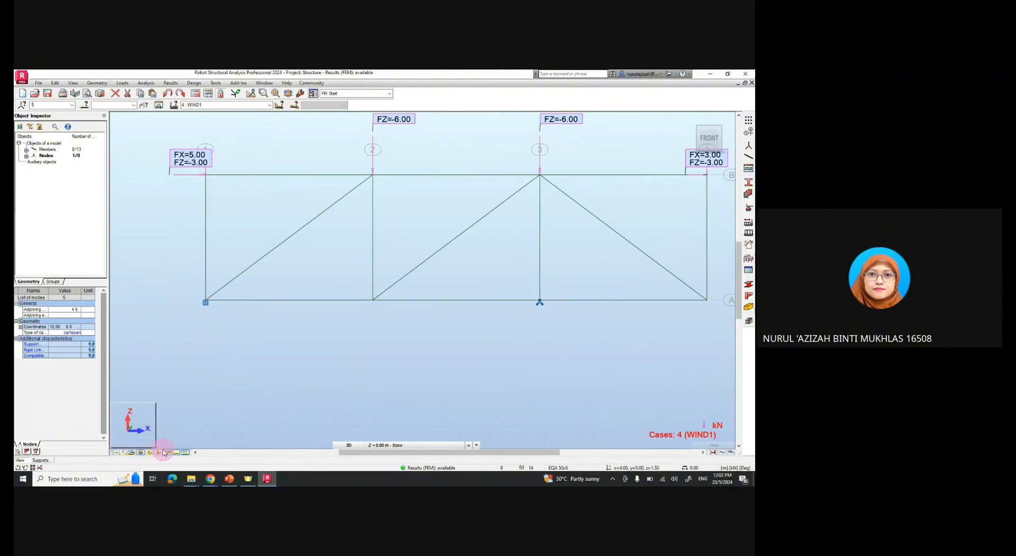
left_click(184, 453)
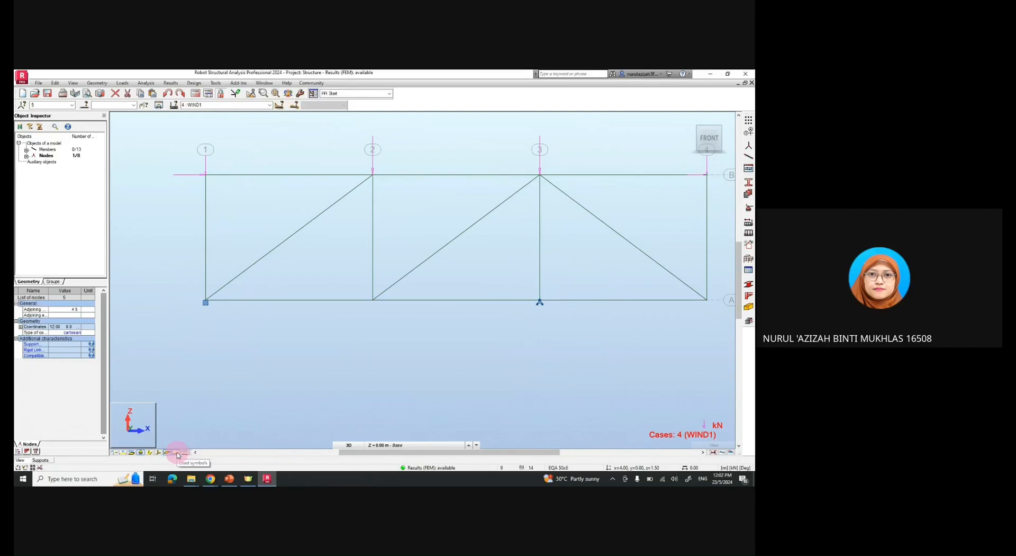
left_click(178, 454)
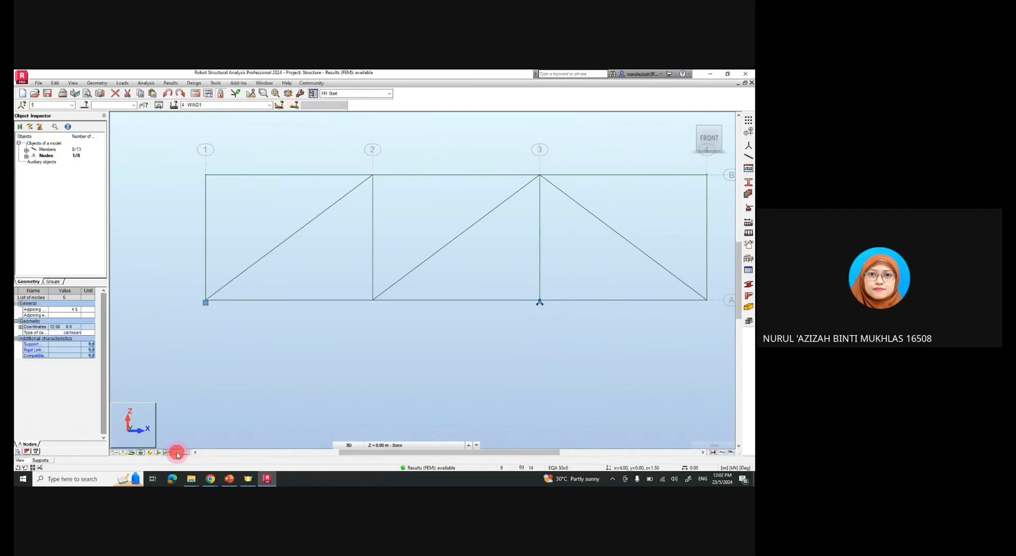
Step: Open the diagram settings for the truss members from the analysis results
left_click(172, 83)
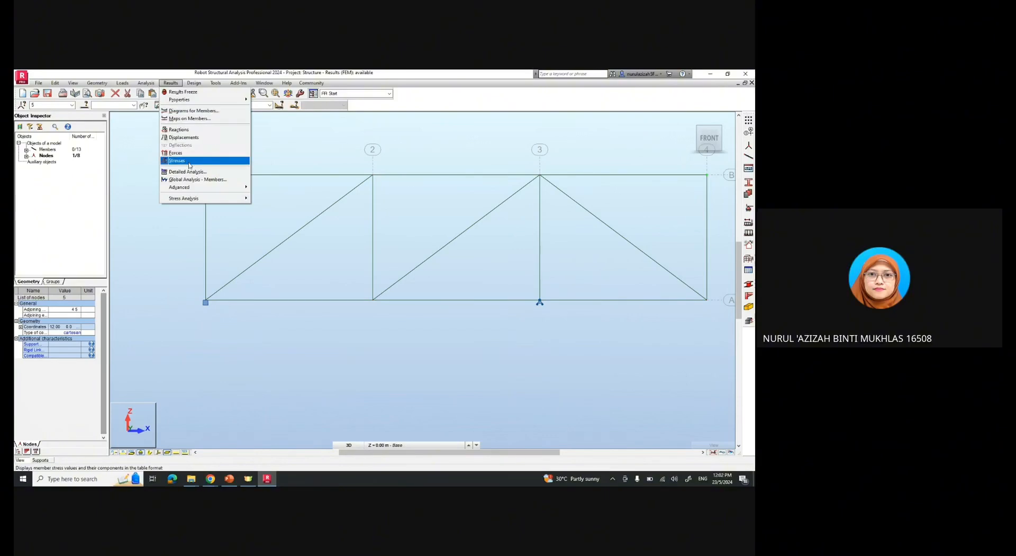
left_click(185, 110)
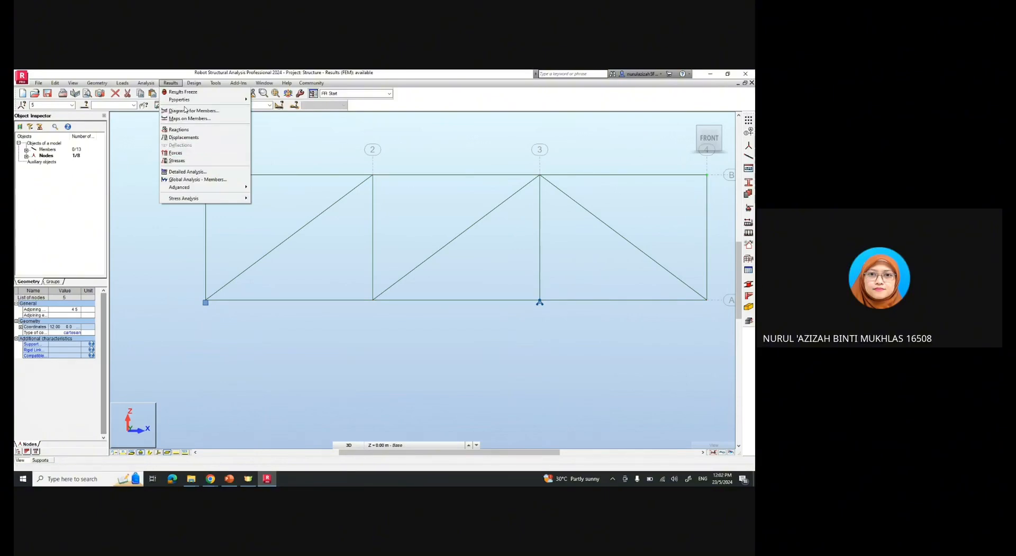
left_click(185, 111)
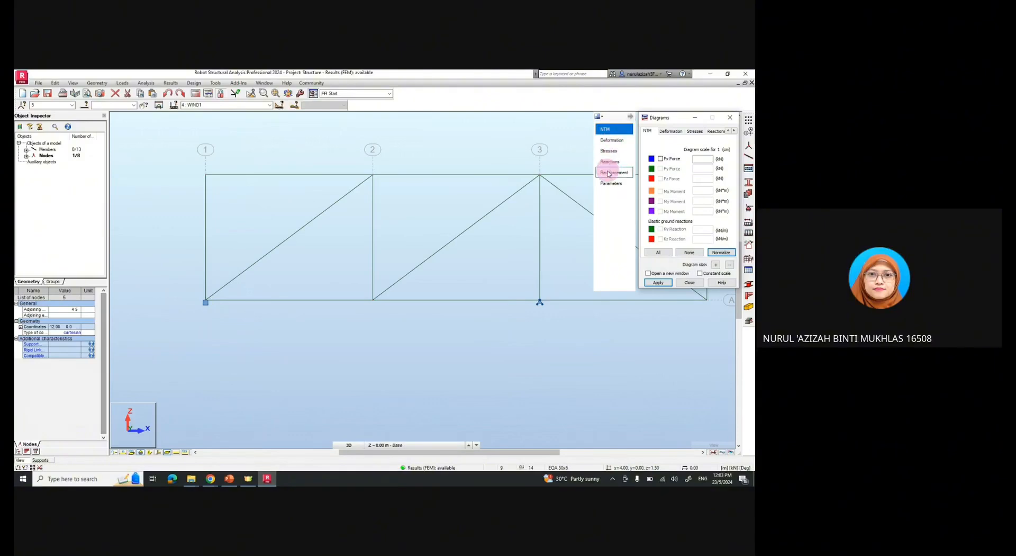
Step: Examine the diagram options for deformation, stresses, reactions, reinforcement and parameters
left_click(630, 116)
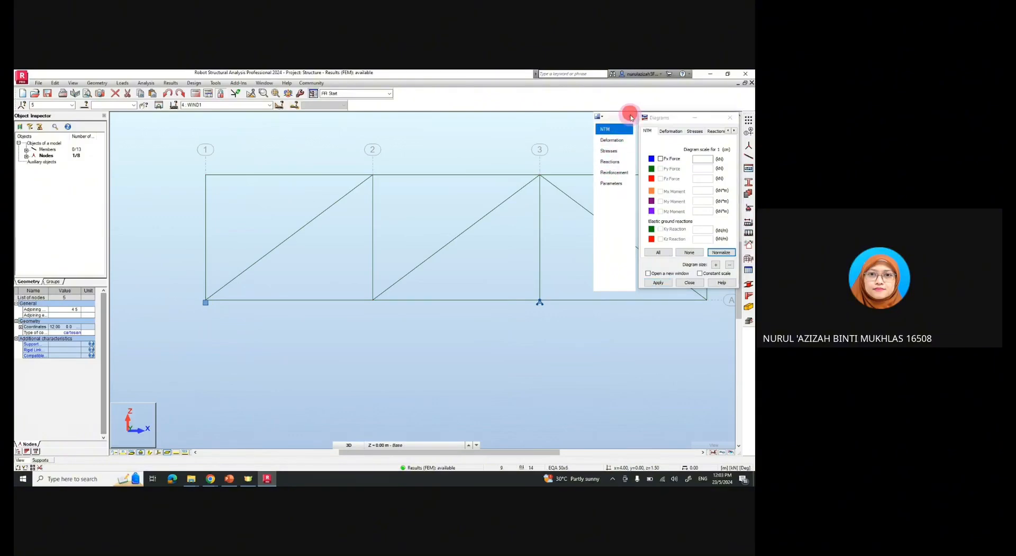
left_click(665, 131)
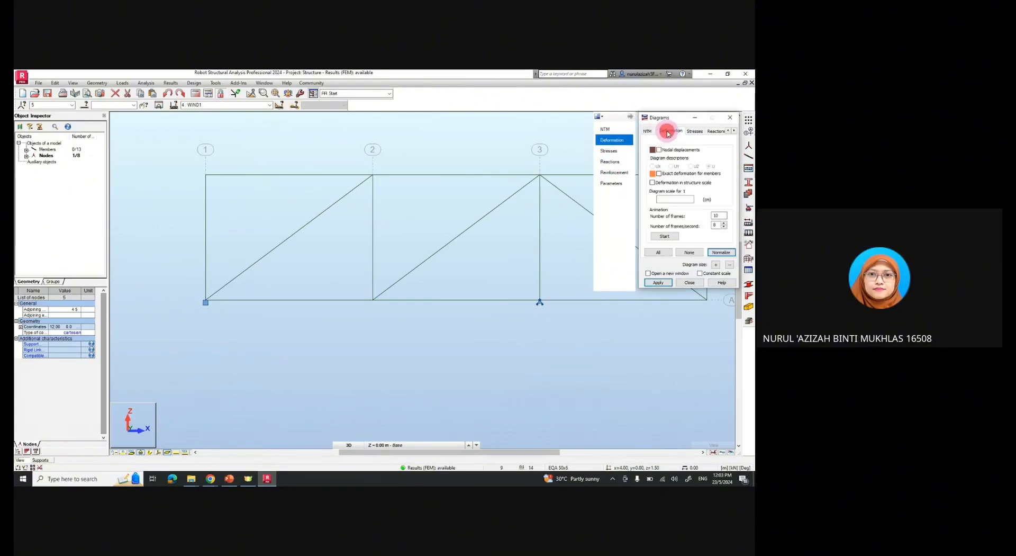
left_click(631, 116)
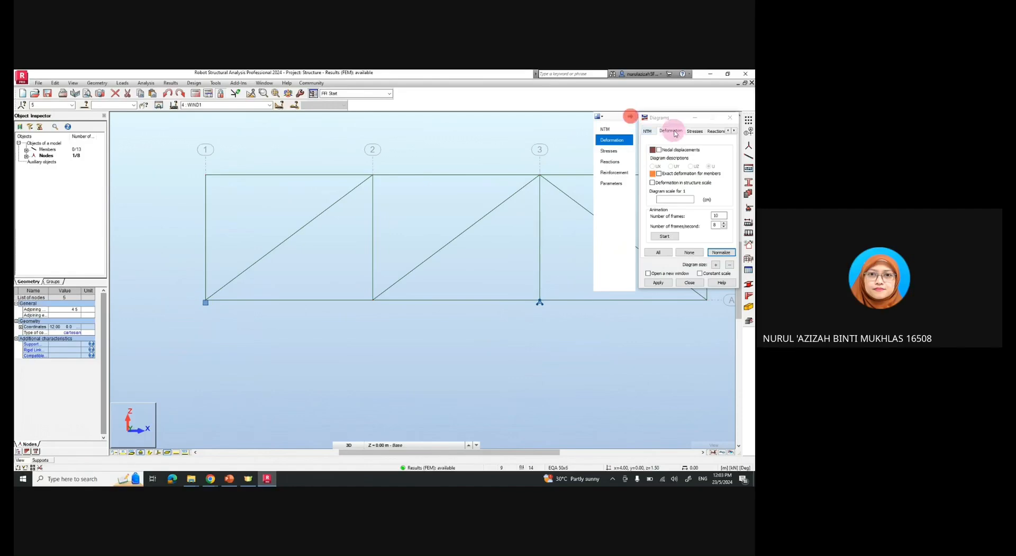
left_click(692, 131)
left_click(648, 130)
left_click(666, 130)
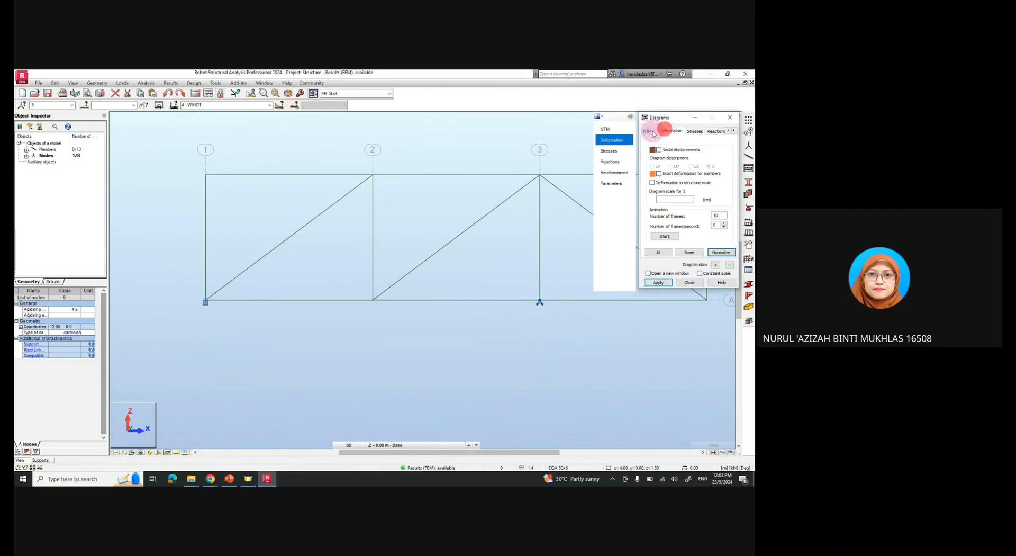
left_click(614, 141)
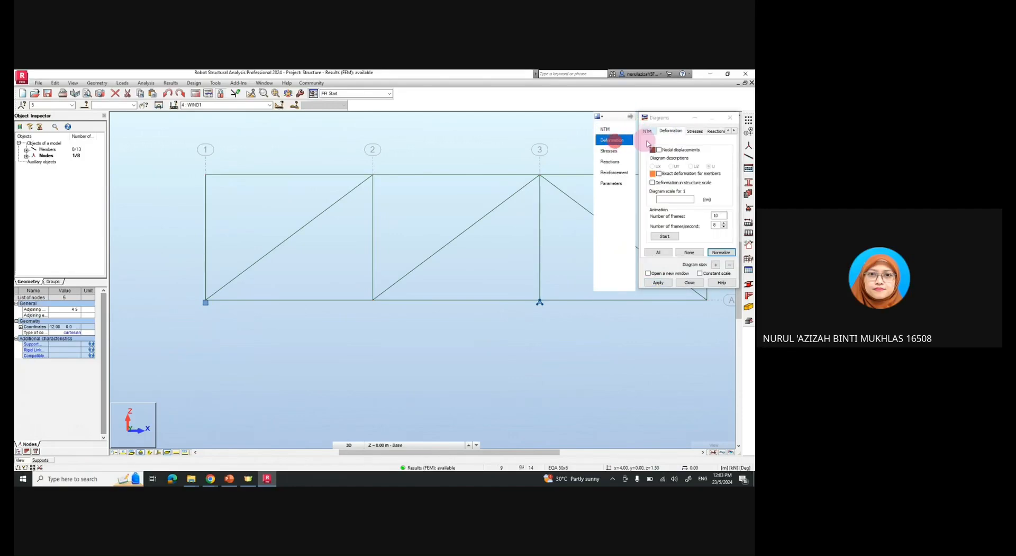
left_click(618, 152)
left_click(619, 162)
left_click(621, 173)
left_click(617, 184)
Step: Enable nodal displacements with the UX description in the deformation settings and apply the diagram to the truss
left_click(613, 140)
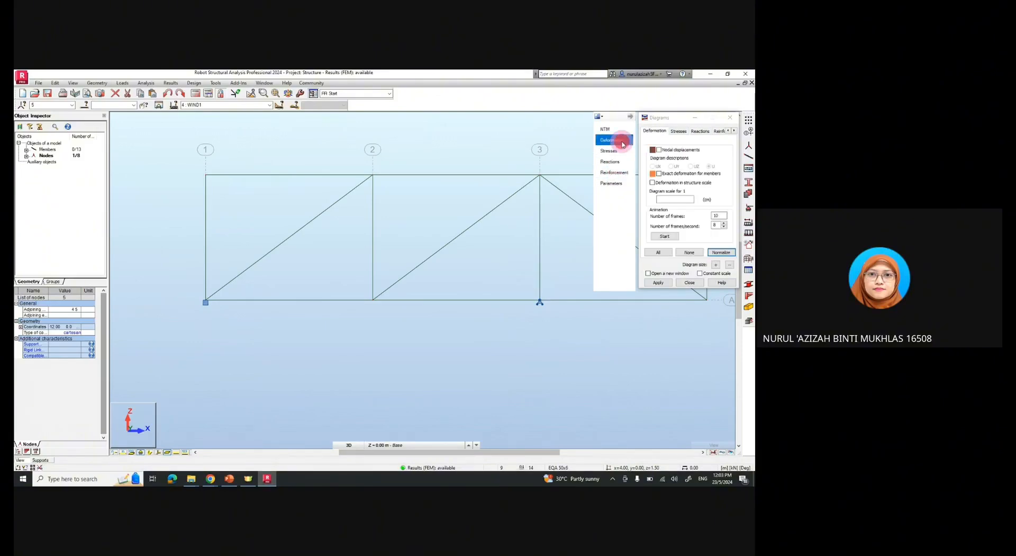
left_click(659, 150)
left_click(657, 150)
left_click(654, 166)
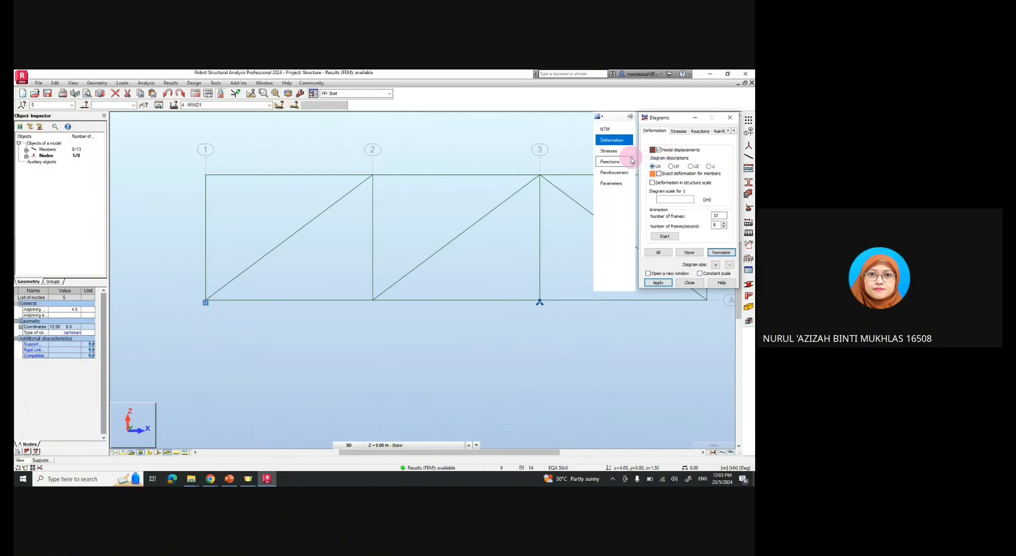
left_click(657, 283)
left_click(656, 283)
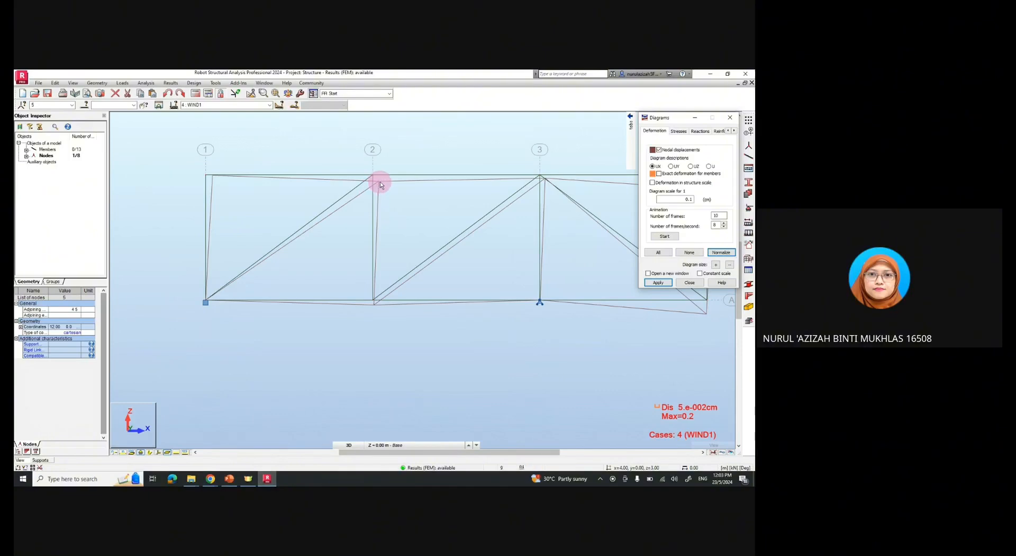
Step: Set the diagram parameters to text descriptions with differentiated positive and negative values, and apply them to the truss
mouse_move(631, 124)
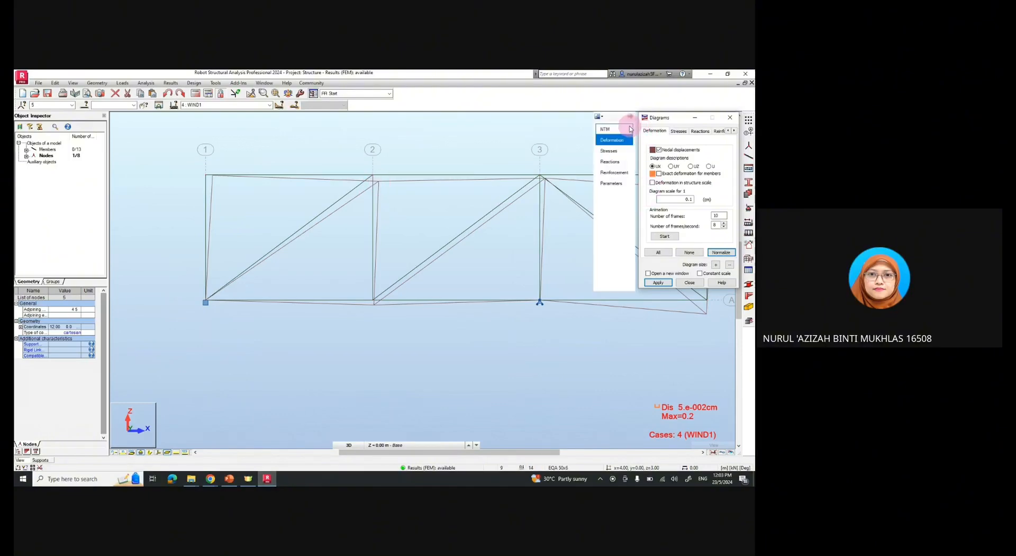
left_click(614, 183)
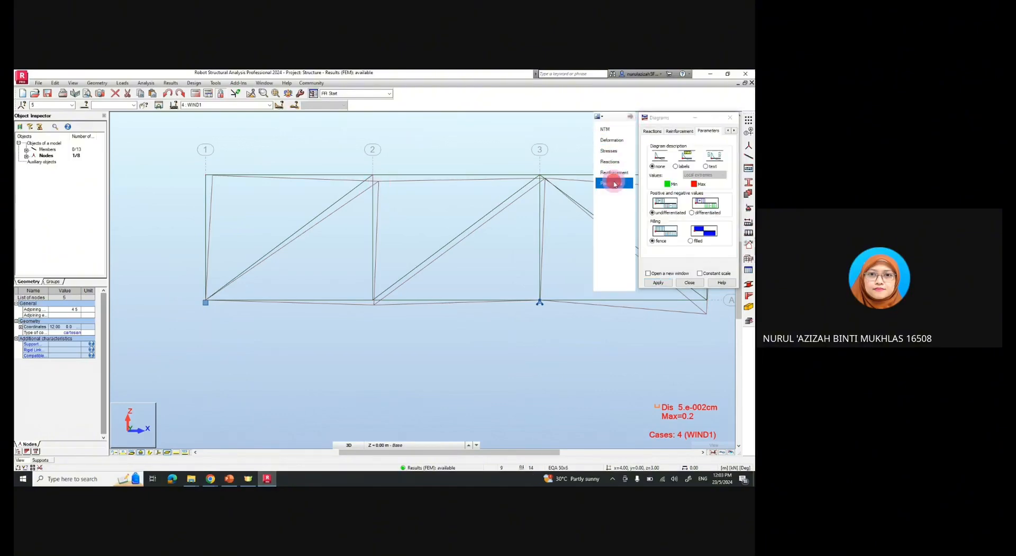
left_click(706, 166)
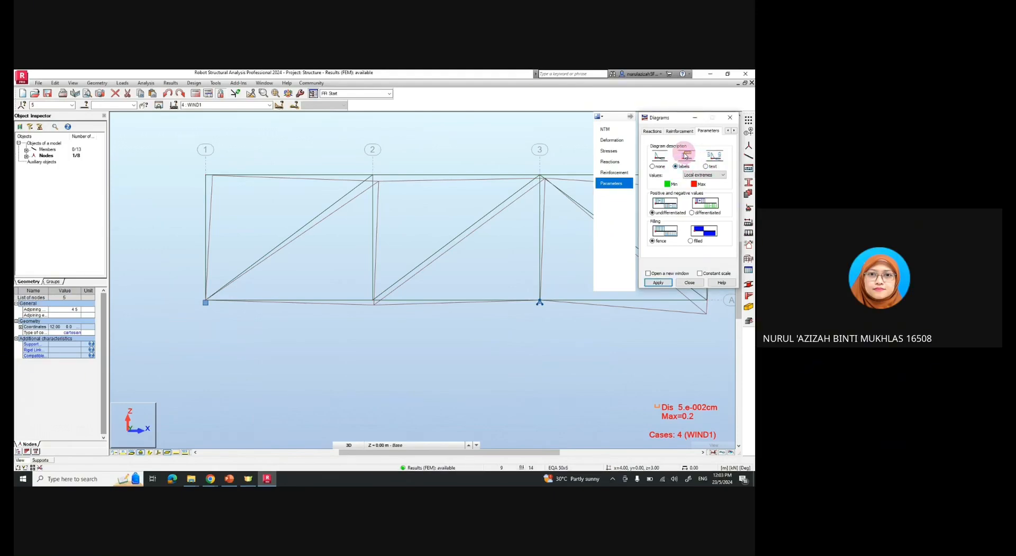
left_click(674, 167)
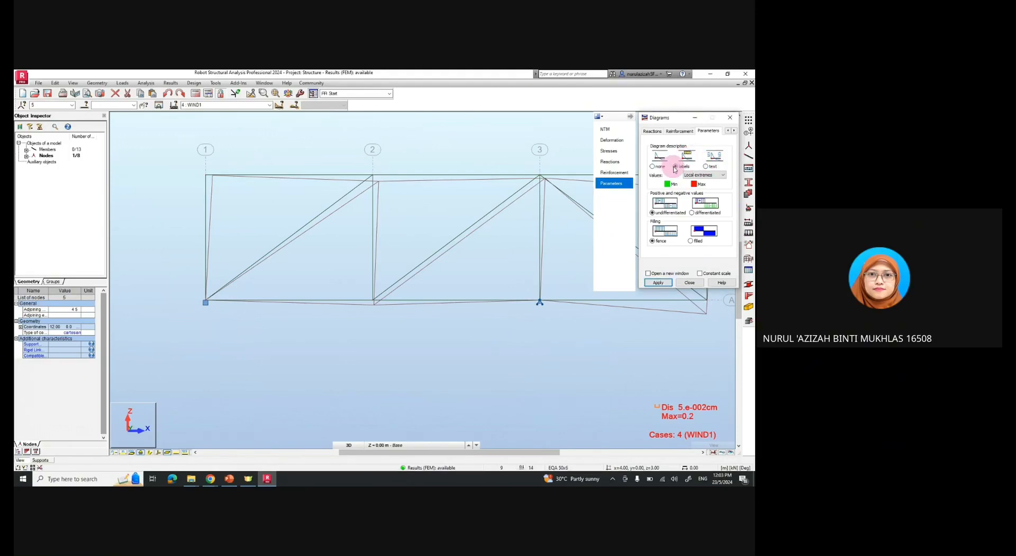
left_click(714, 156)
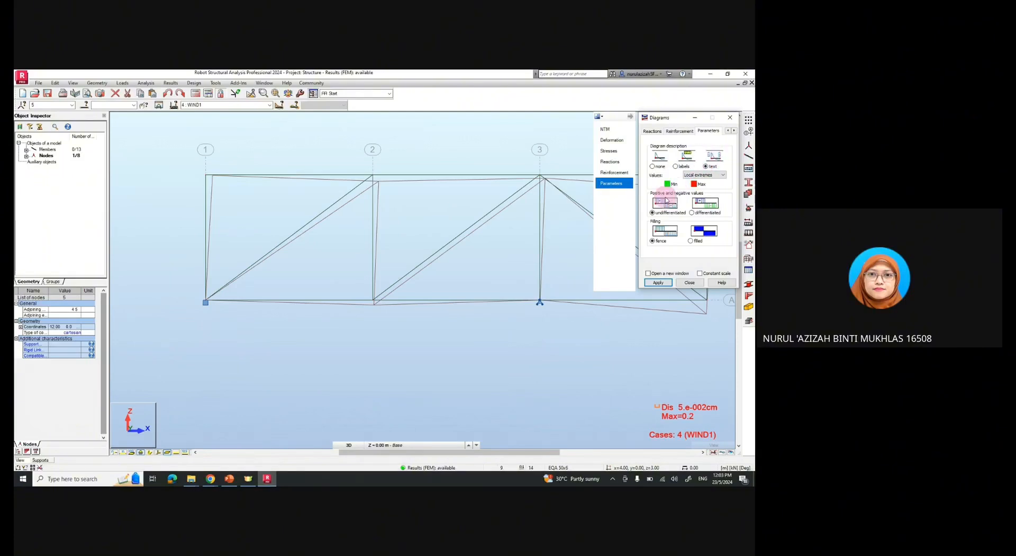
left_click(694, 215)
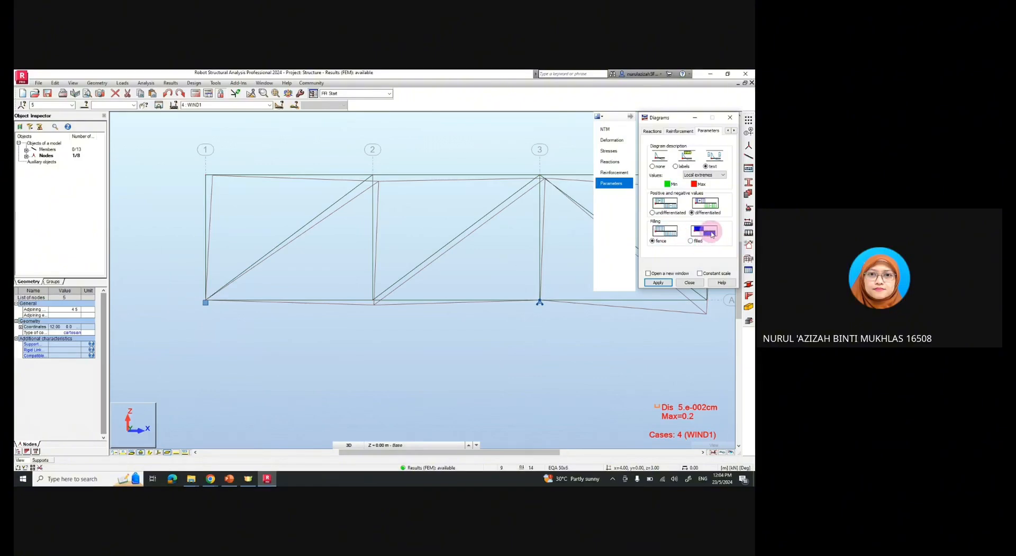
left_click(659, 282)
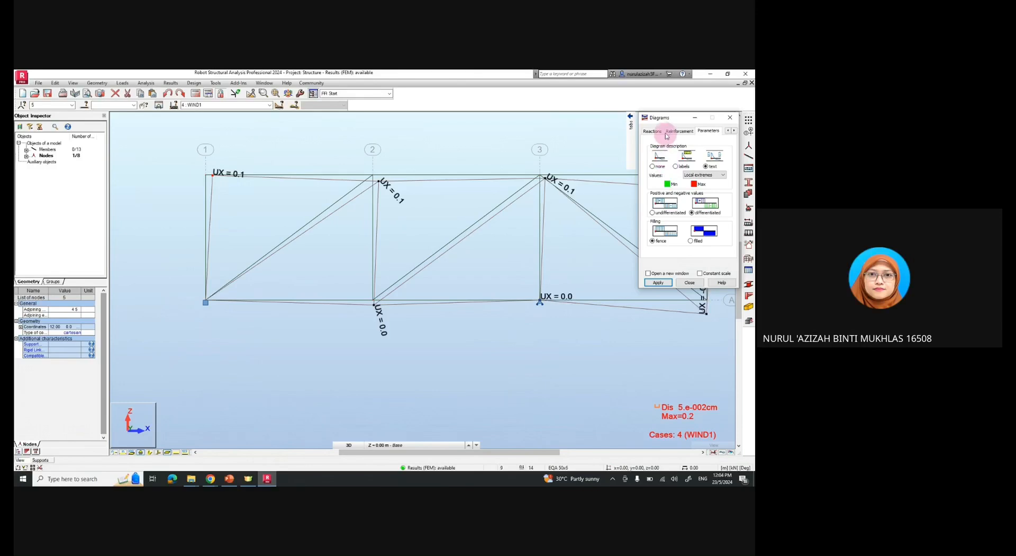
Step: Switch the nodal displacement description in the deformation settings to UZ and apply the diagram to the truss
mouse_move(630, 127)
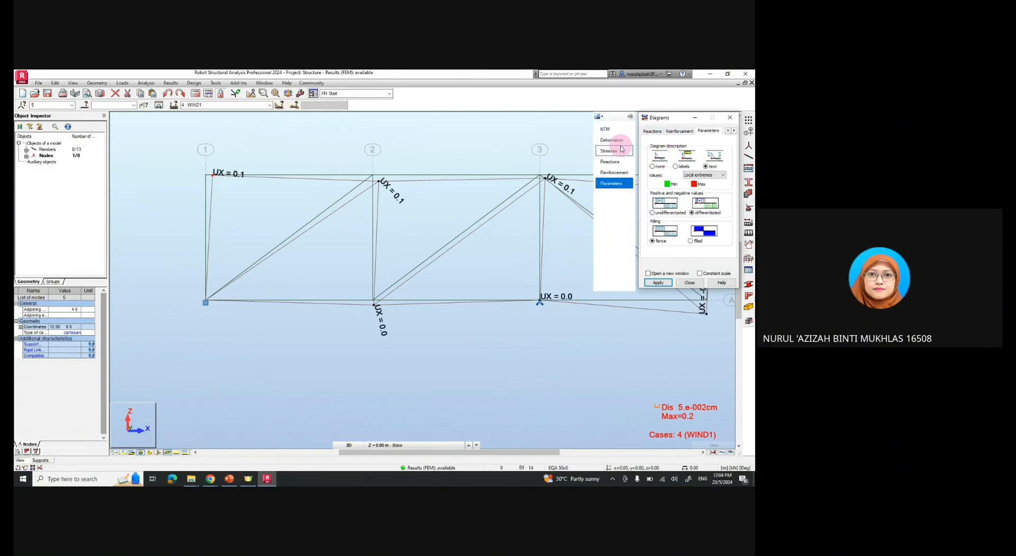
left_click(622, 142)
left_click(653, 166)
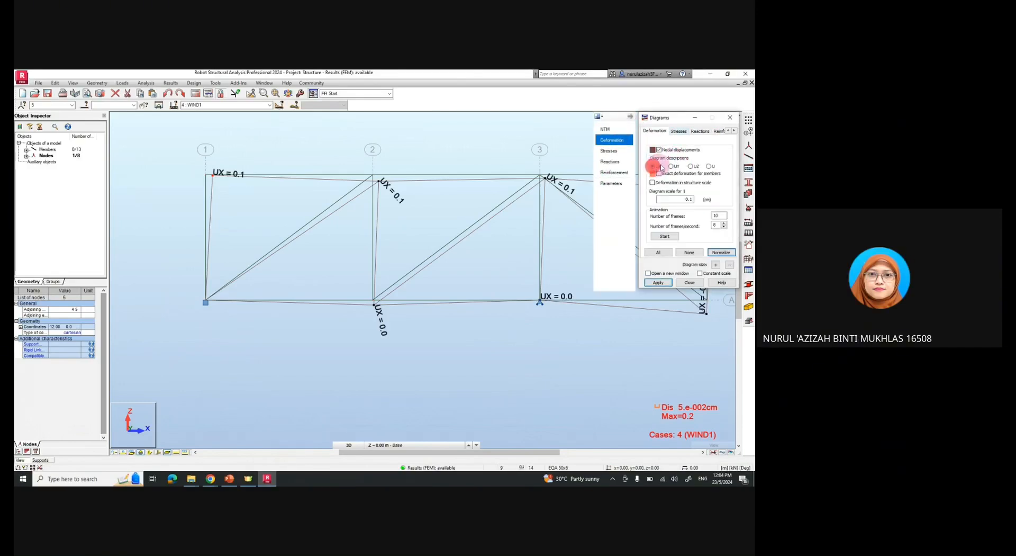
left_click(691, 166)
left_click(663, 283)
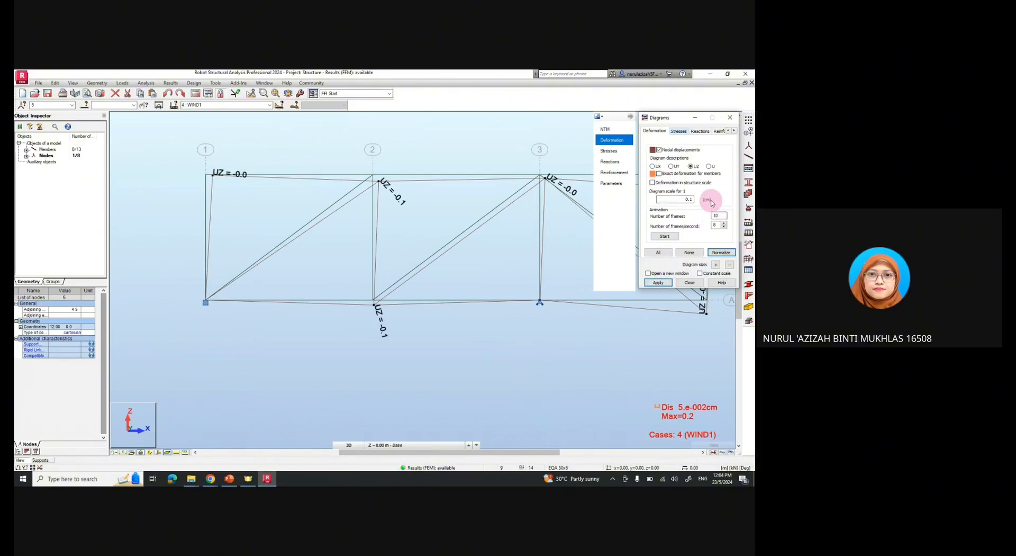
Step: Change the nodal displacement description to the total displacement U and apply the deformation diagram
left_click(709, 166)
left_click(651, 285)
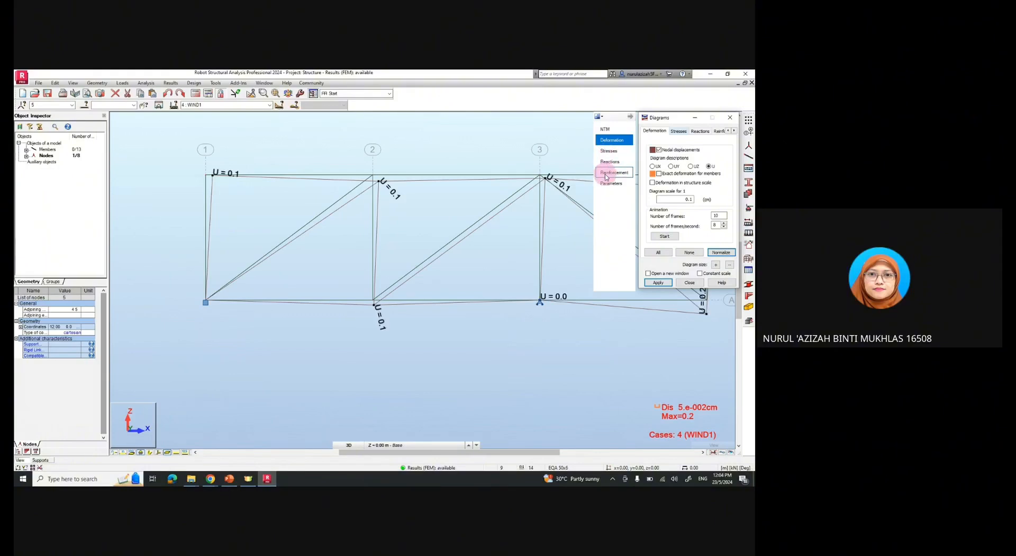
left_click(613, 140)
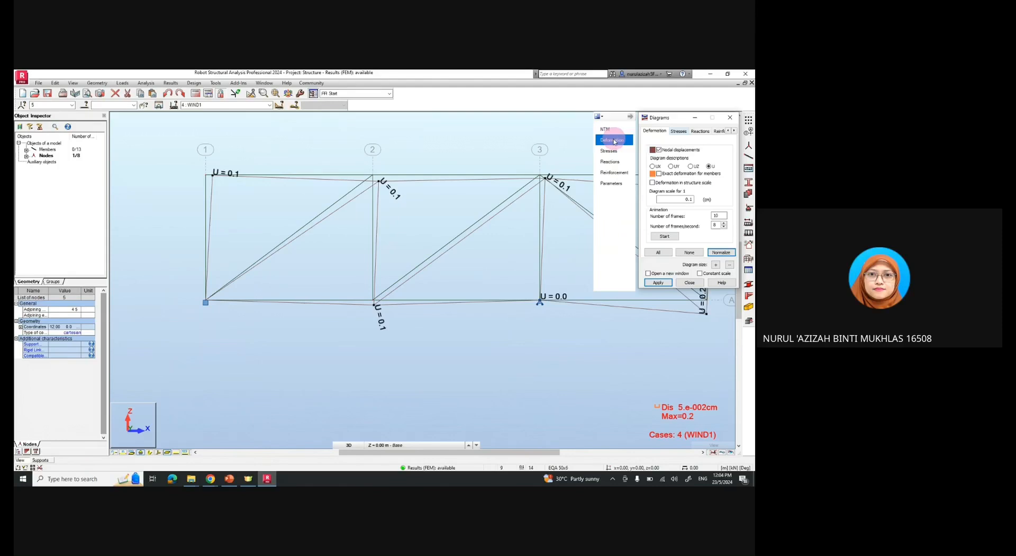
left_click(735, 118)
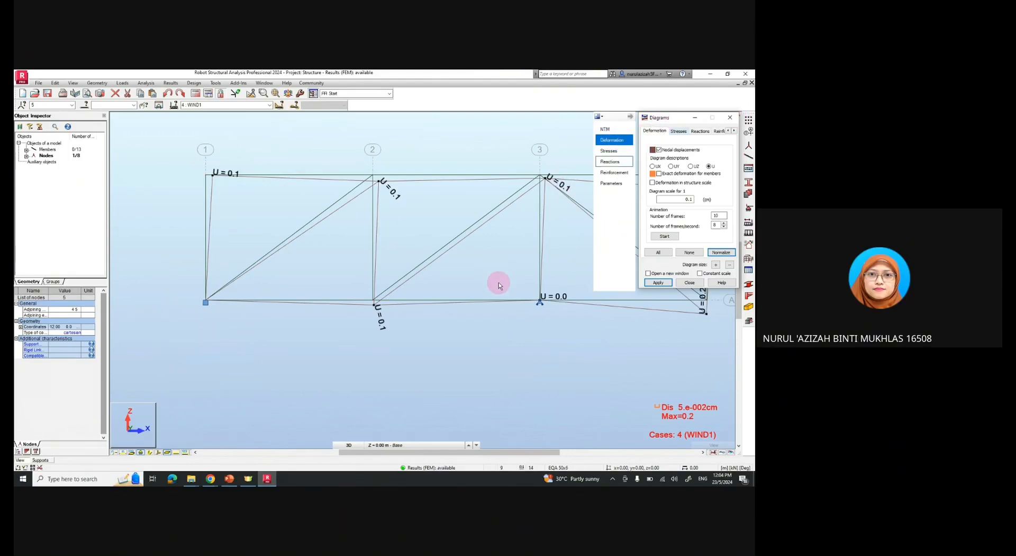